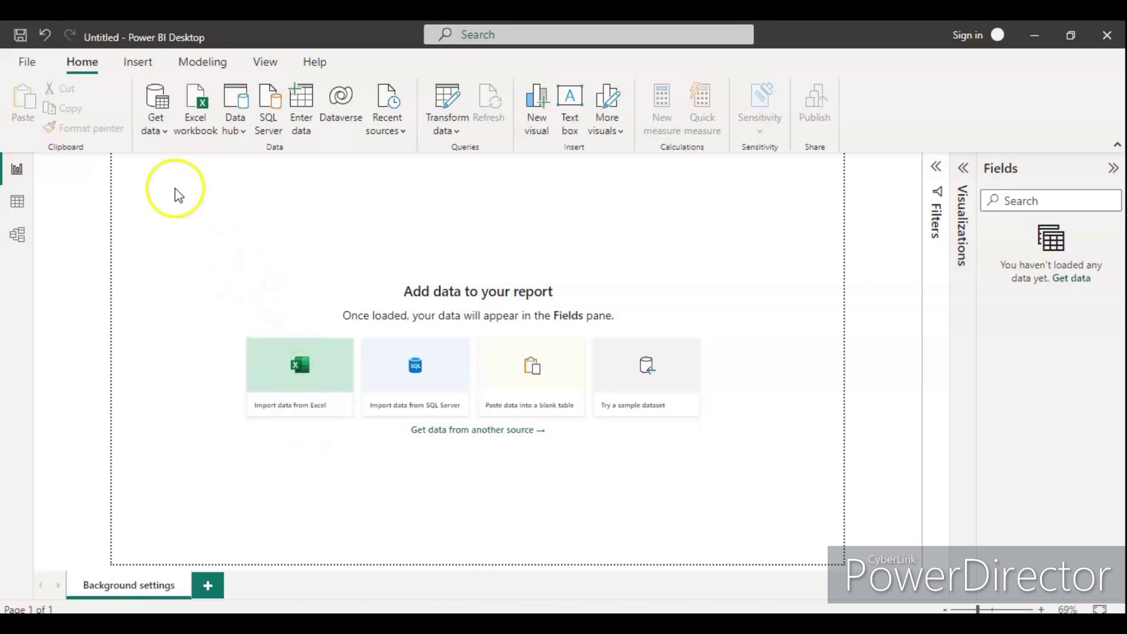
Import the Global-Superstore CSV file from the DataSet folder and load it into the report.
click(164, 133)
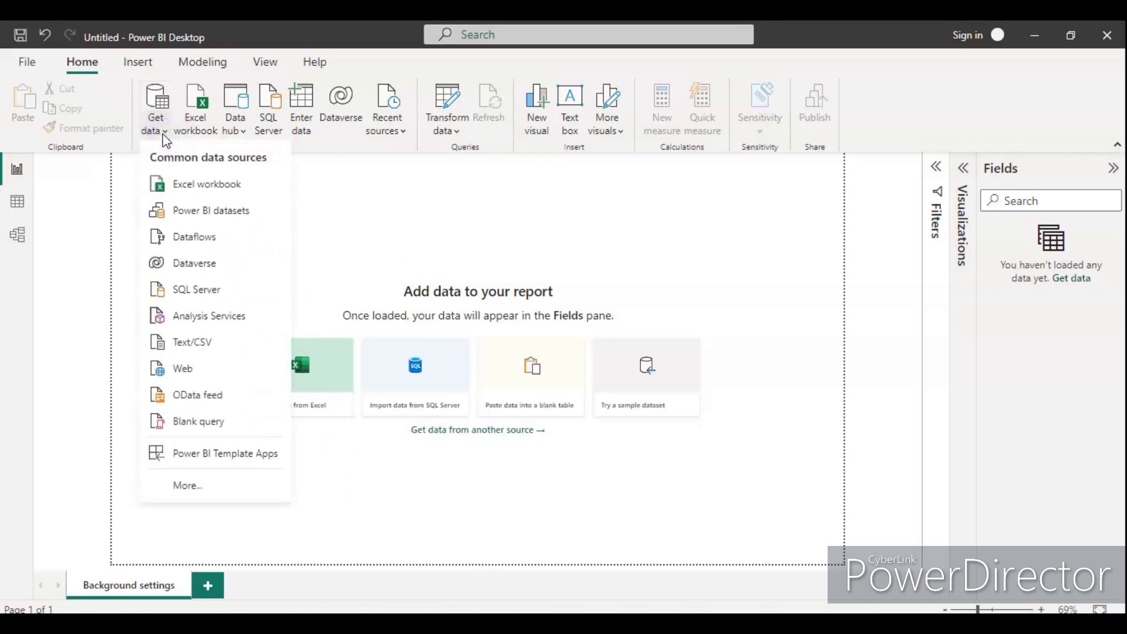
click(200, 342)
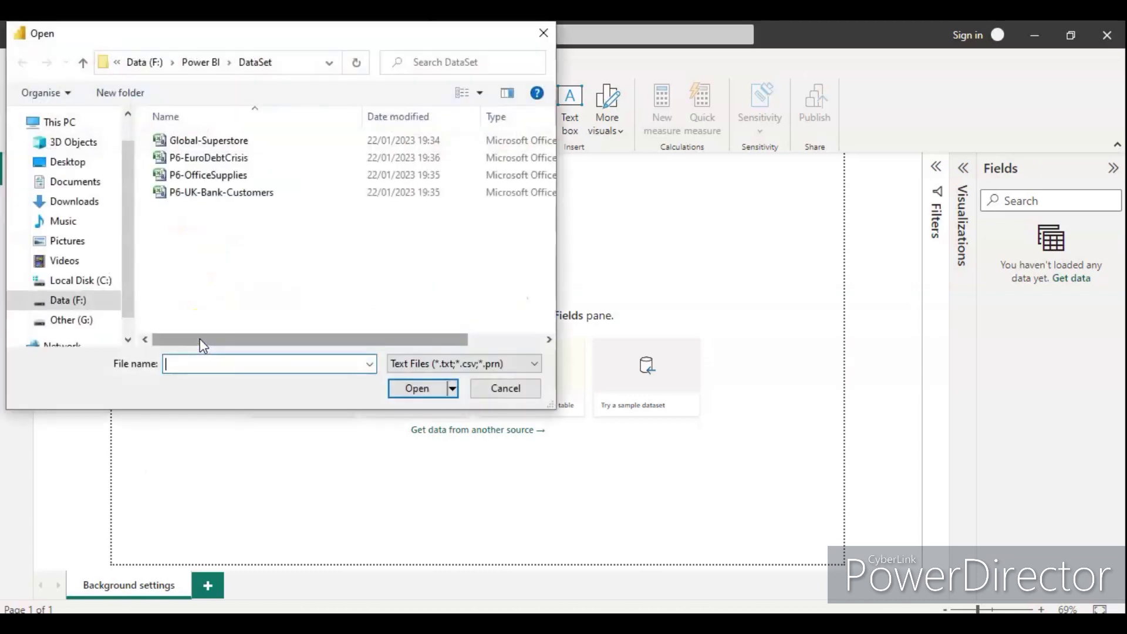
click(218, 140)
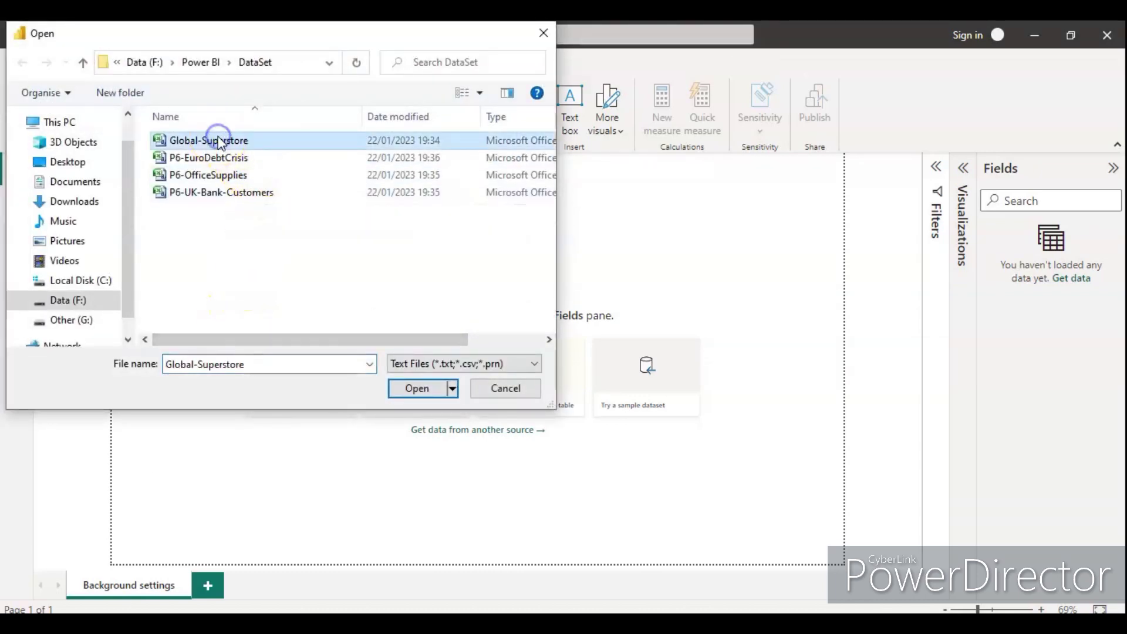
click(409, 389)
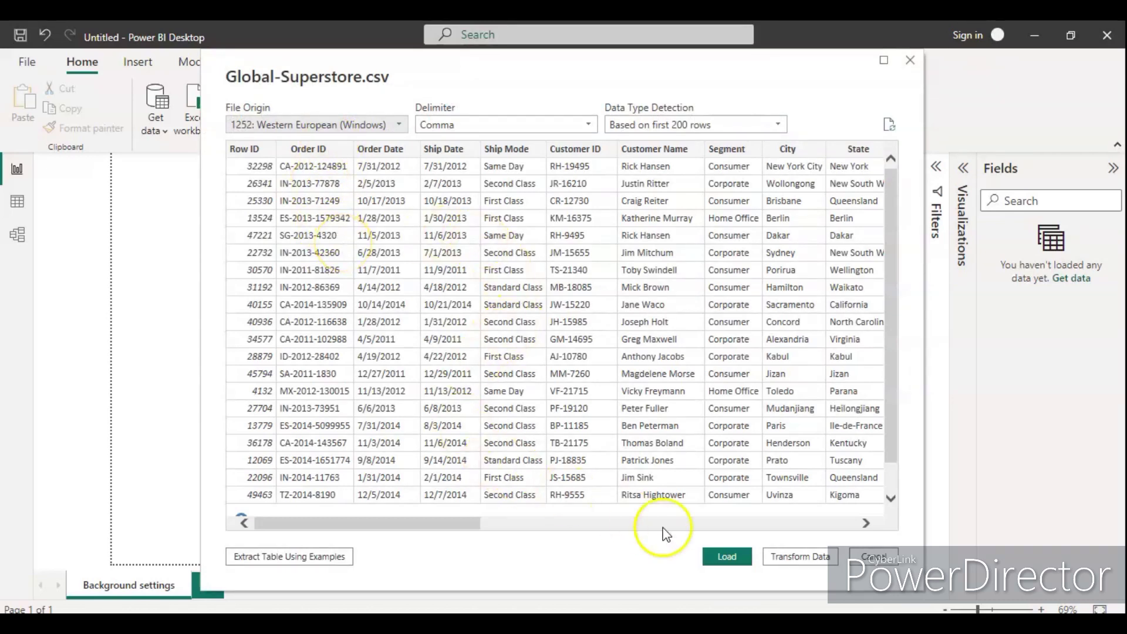
click(724, 559)
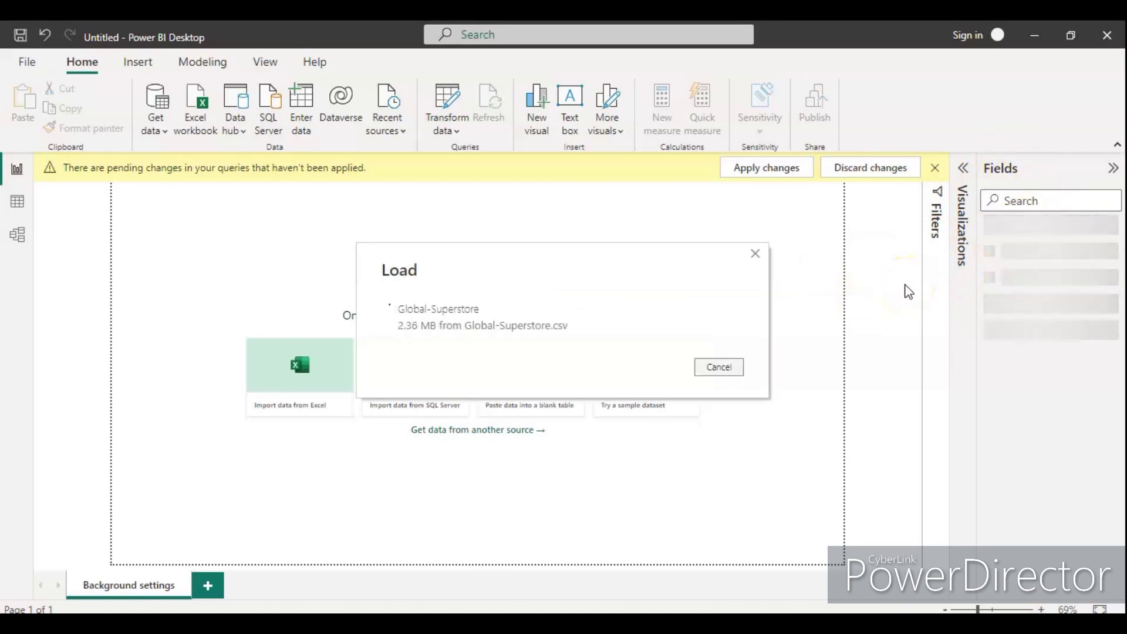
click(319, 418)
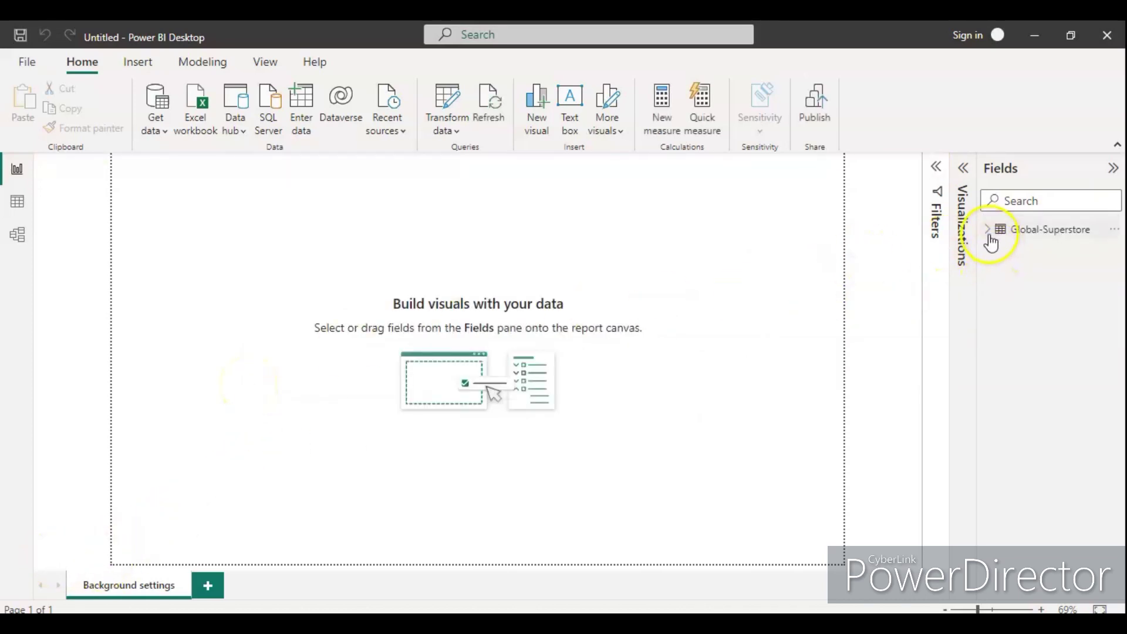
Scroll across the Global-Superstore table's 51,290 rows in Data view, then return to Report view.
mouse_move(1008, 235)
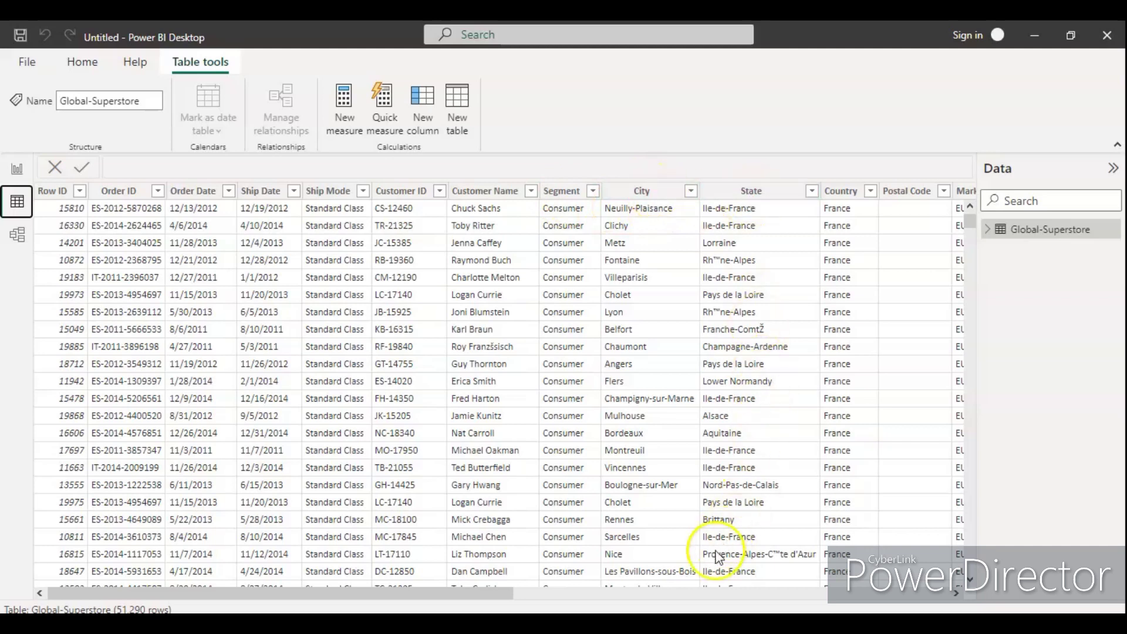
drag(492, 591, 729, 599)
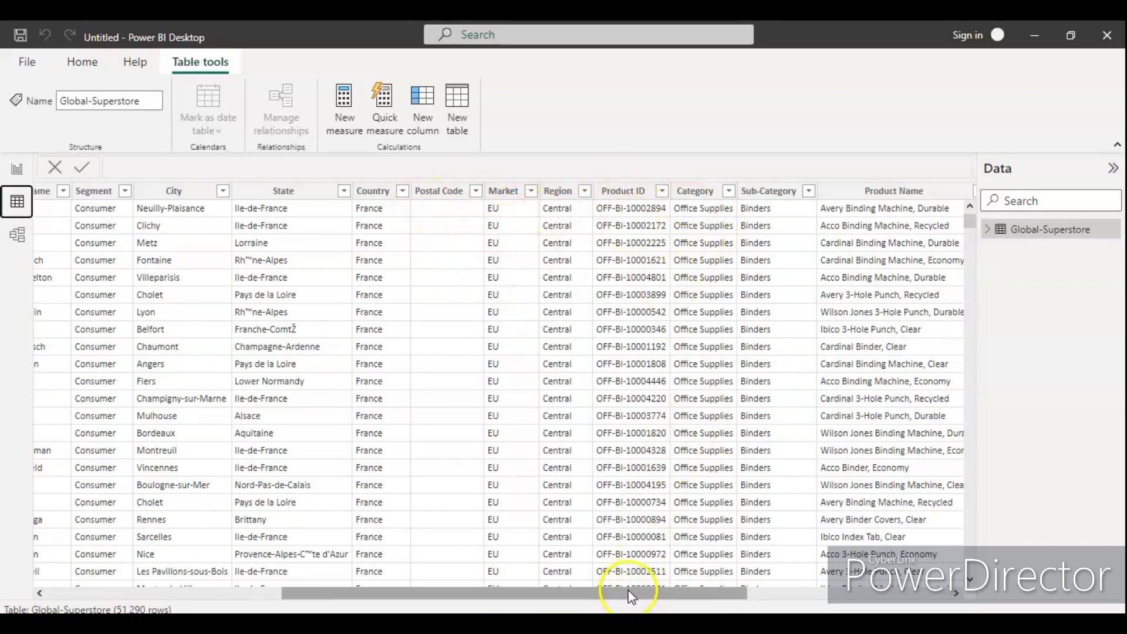
drag(631, 594, 828, 594)
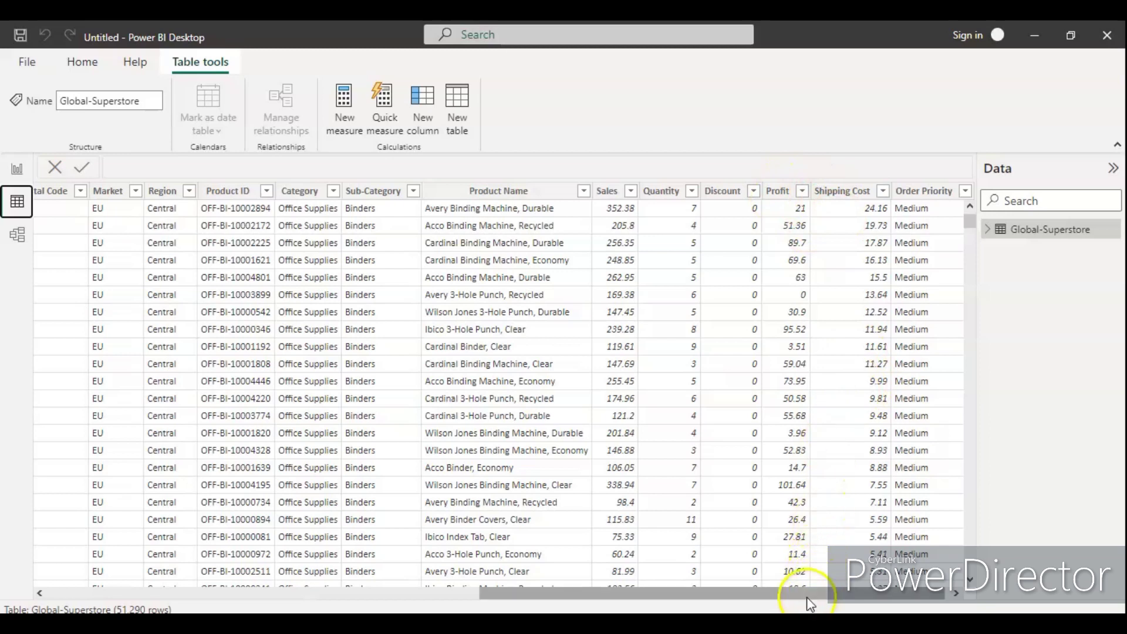
drag(808, 599, 374, 599)
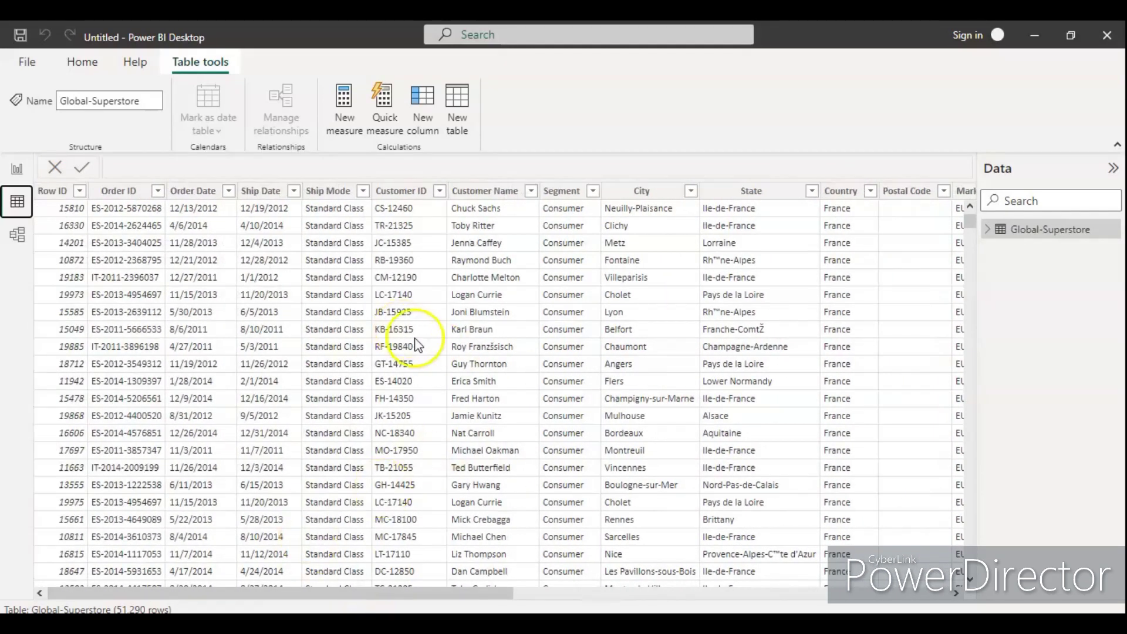
click(17, 168)
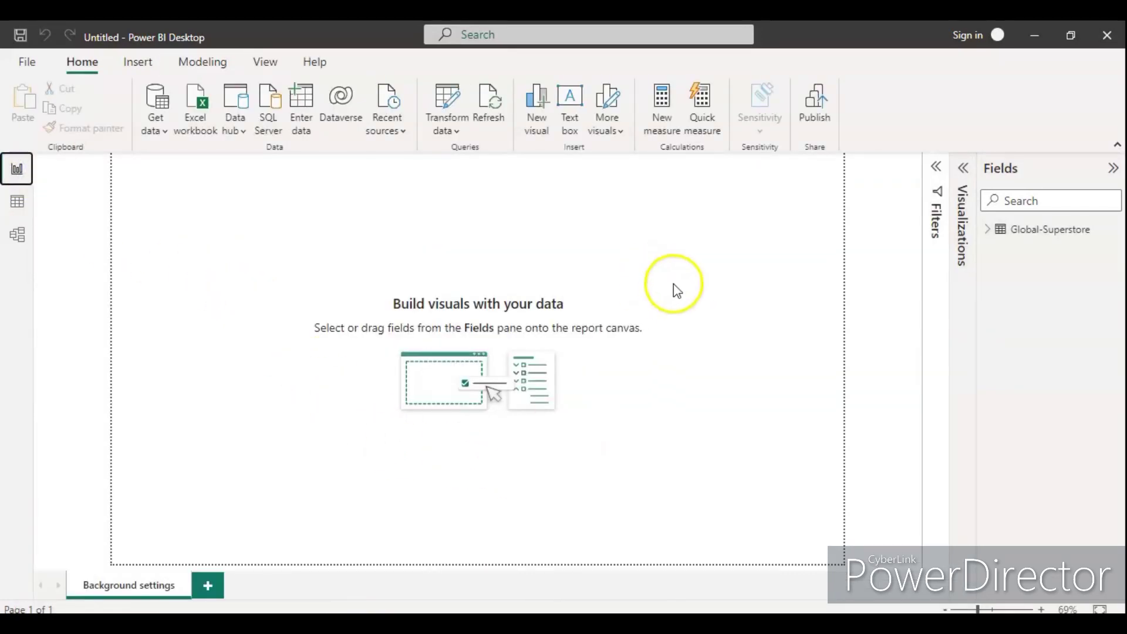
Show the report page's format options, reviewing Page information, Canvas settings and Canvas background.
click(713, 300)
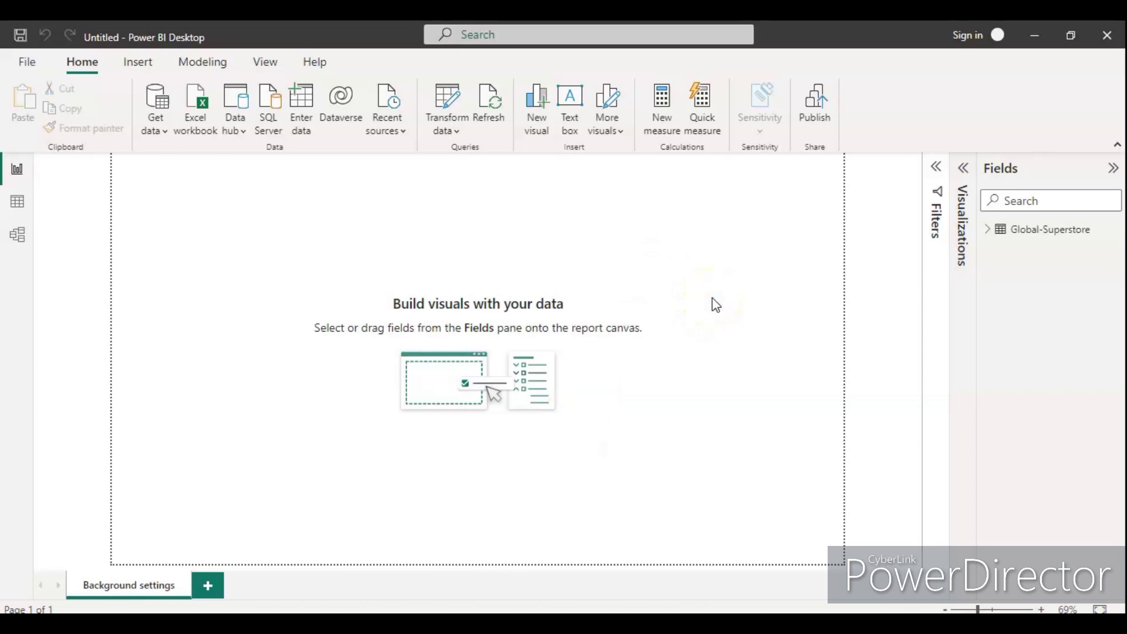
click(964, 172)
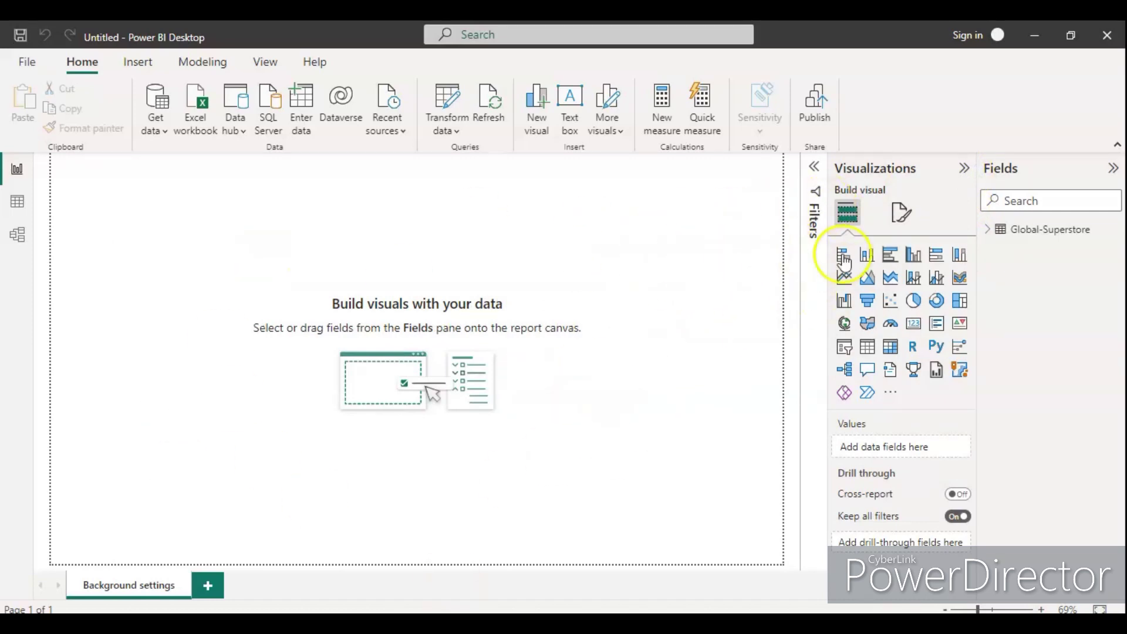
click(902, 213)
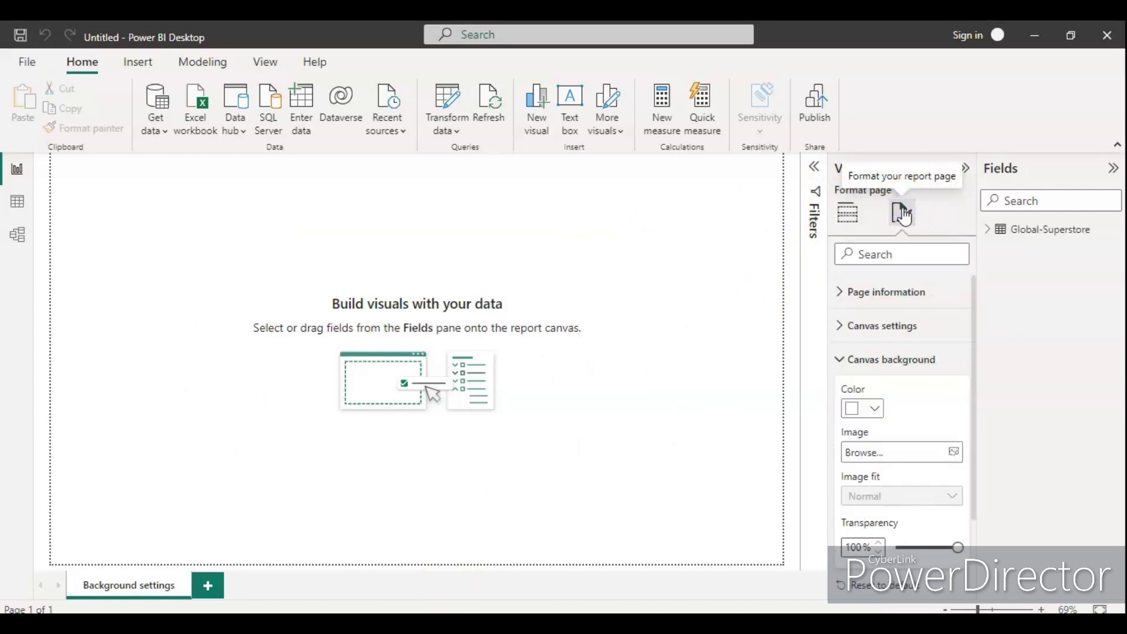
click(839, 360)
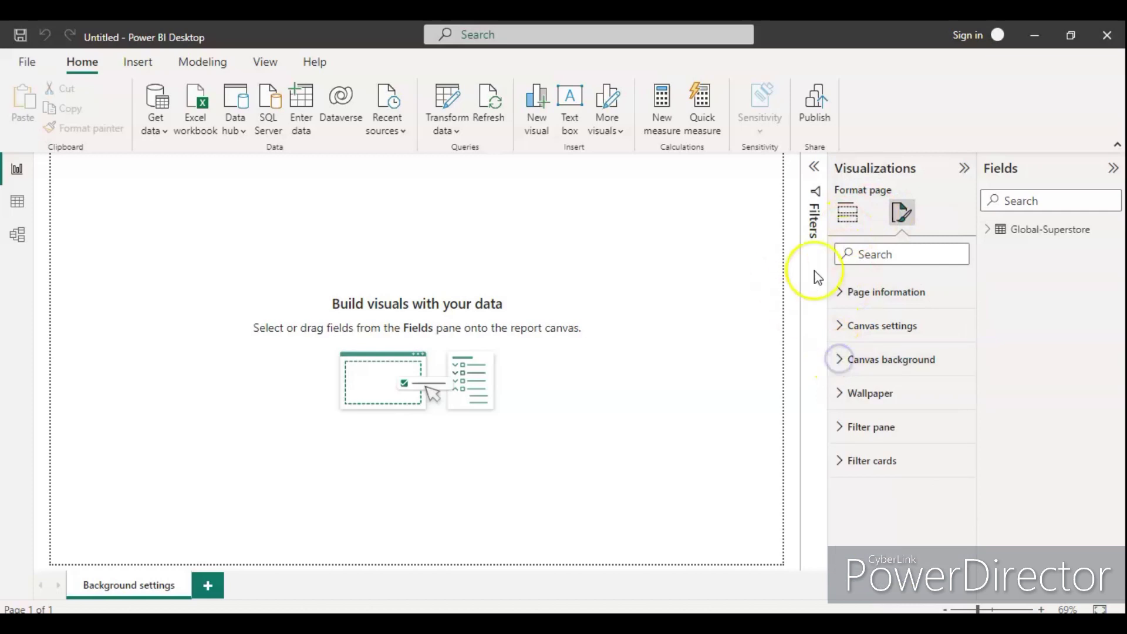
click(842, 297)
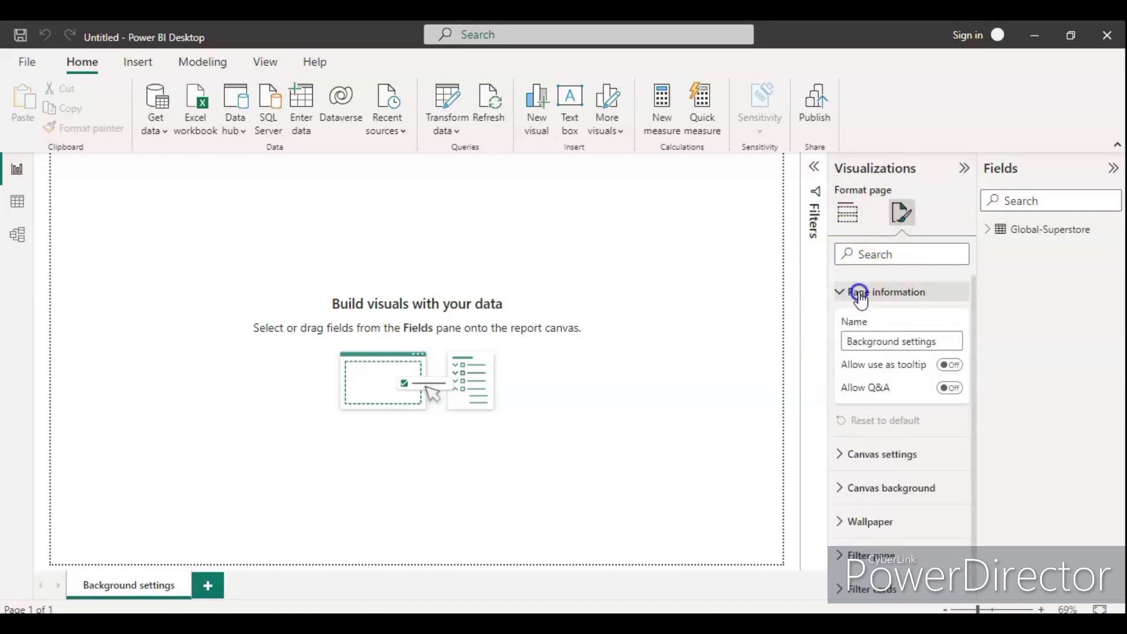
click(863, 340)
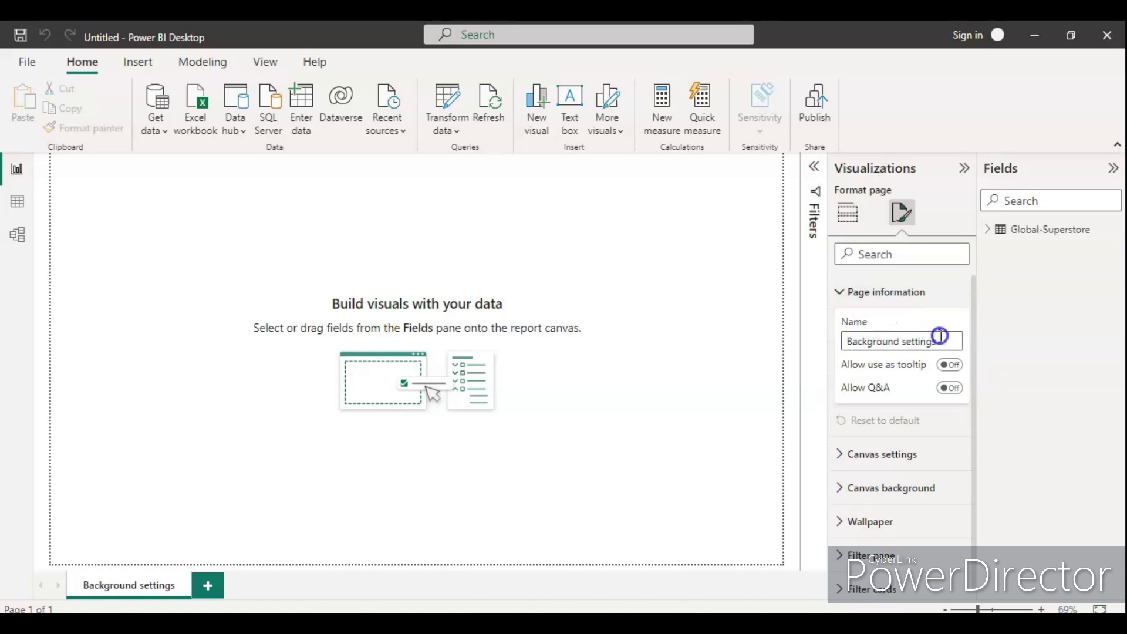
click(847, 293)
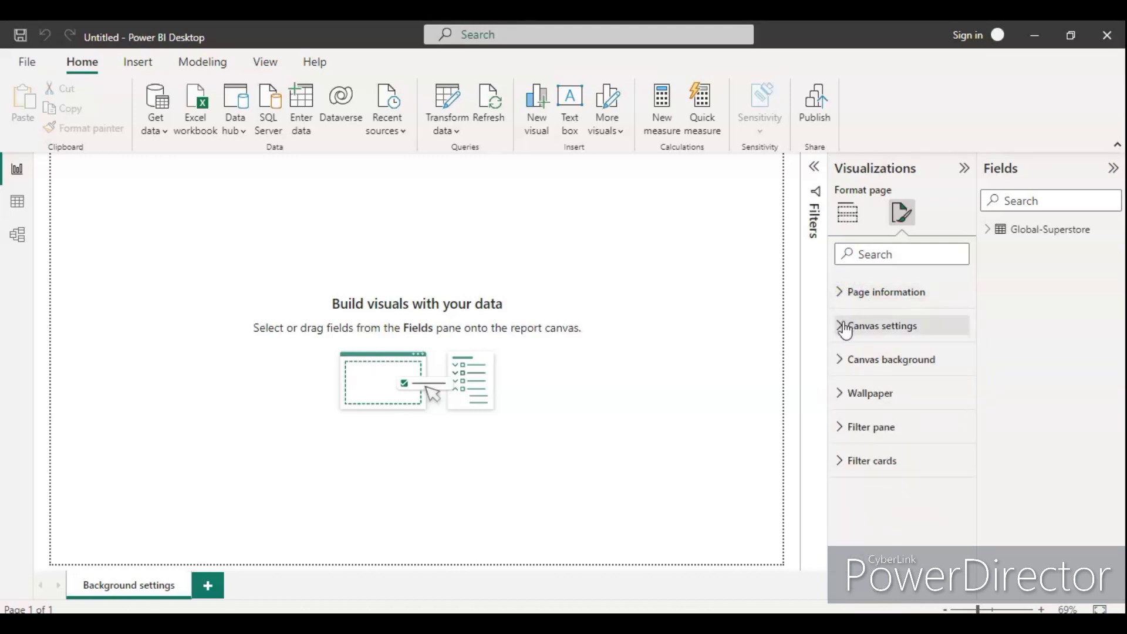
click(842, 327)
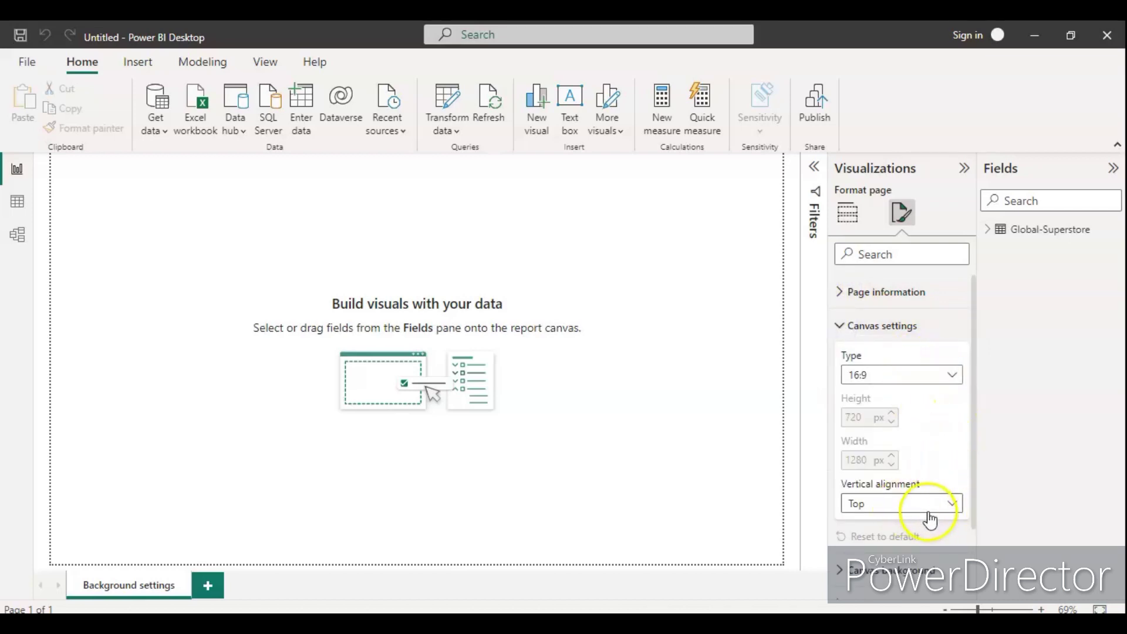
click(843, 326)
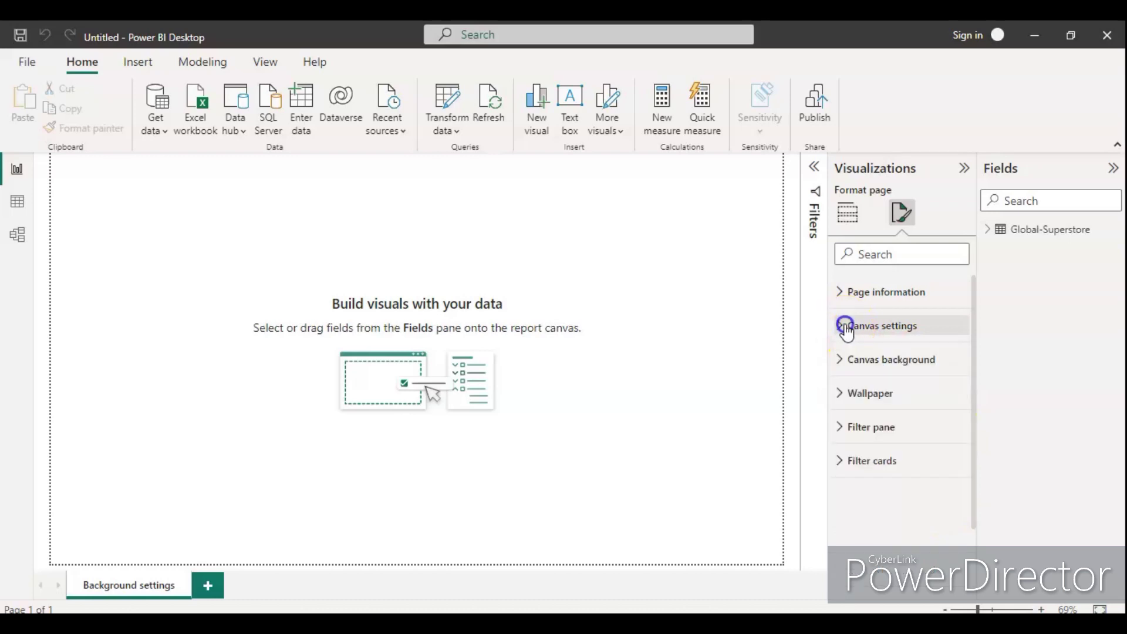
click(844, 361)
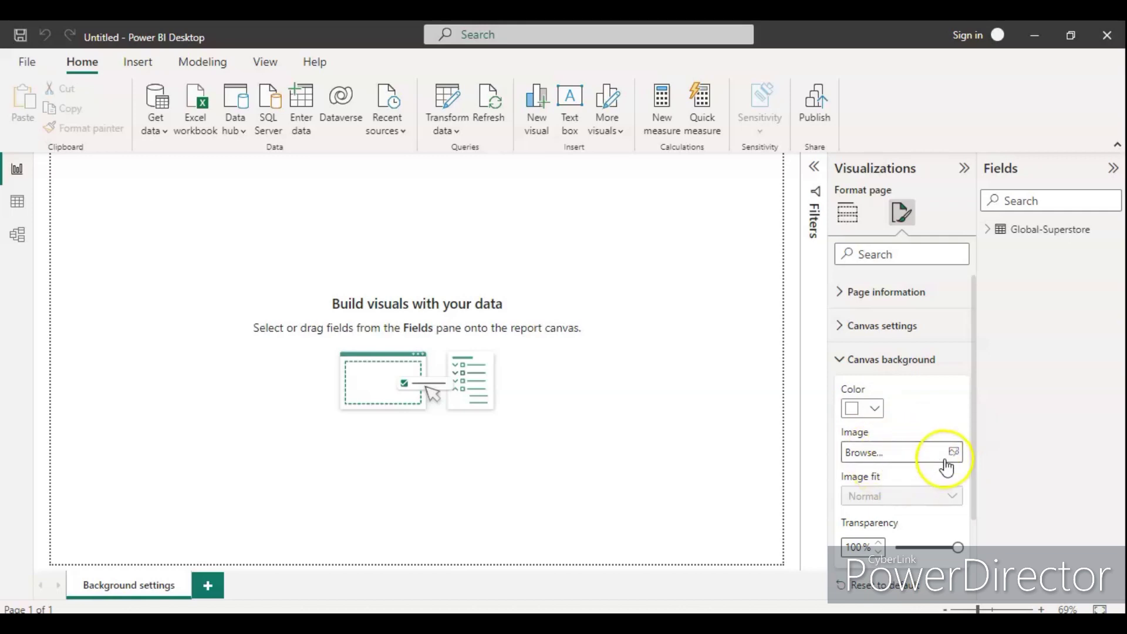
Browse for a canvas background image, then cancel without choosing one.
click(953, 453)
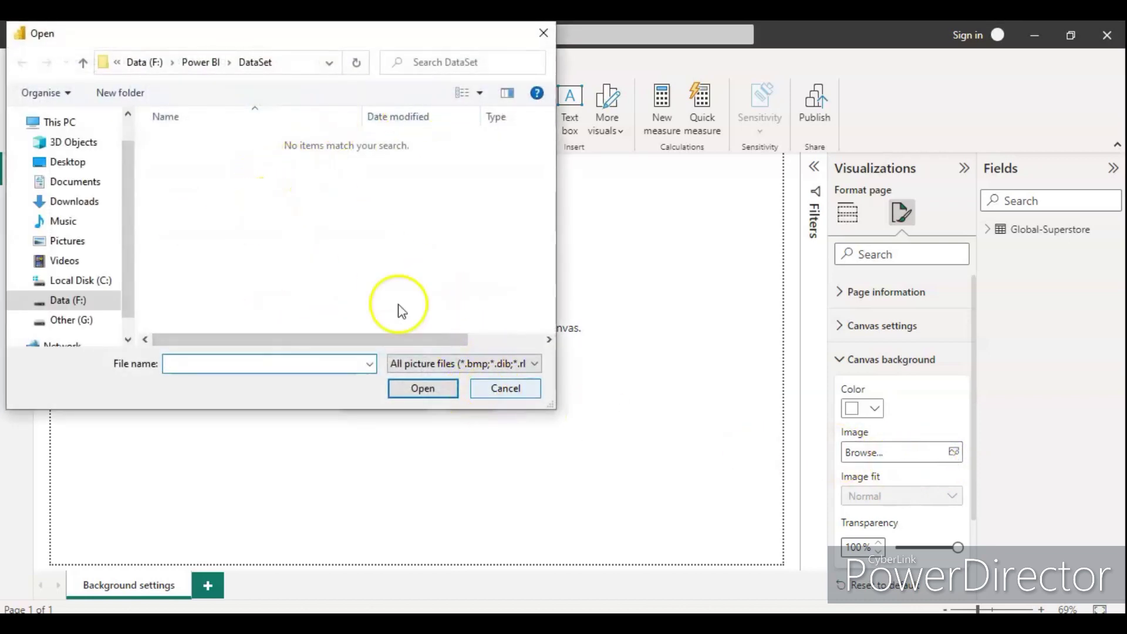
click(543, 35)
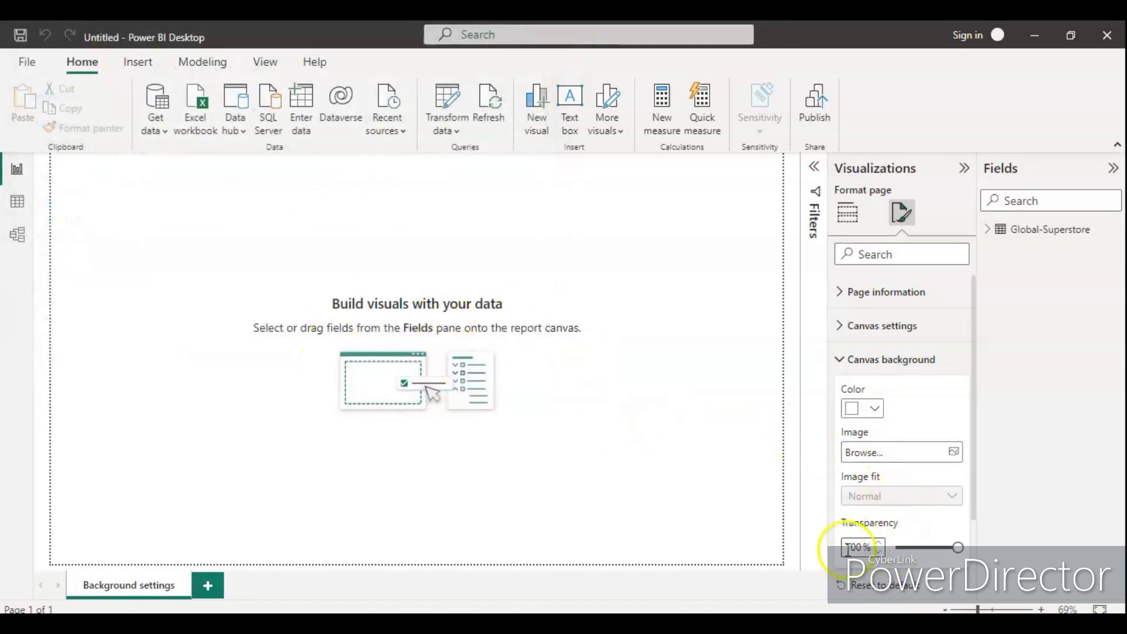
scroll(918, 521, down, 1)
scroll(918, 521, up, 1)
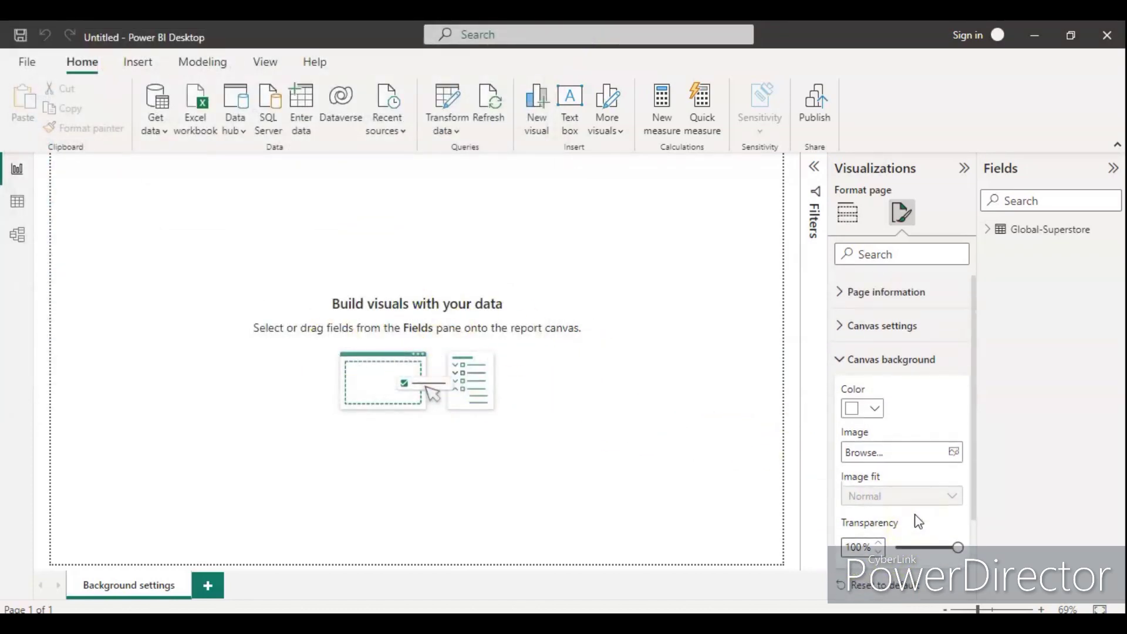
Set the canvas background colour to the light blue theme colour at 0% transparency.
click(878, 409)
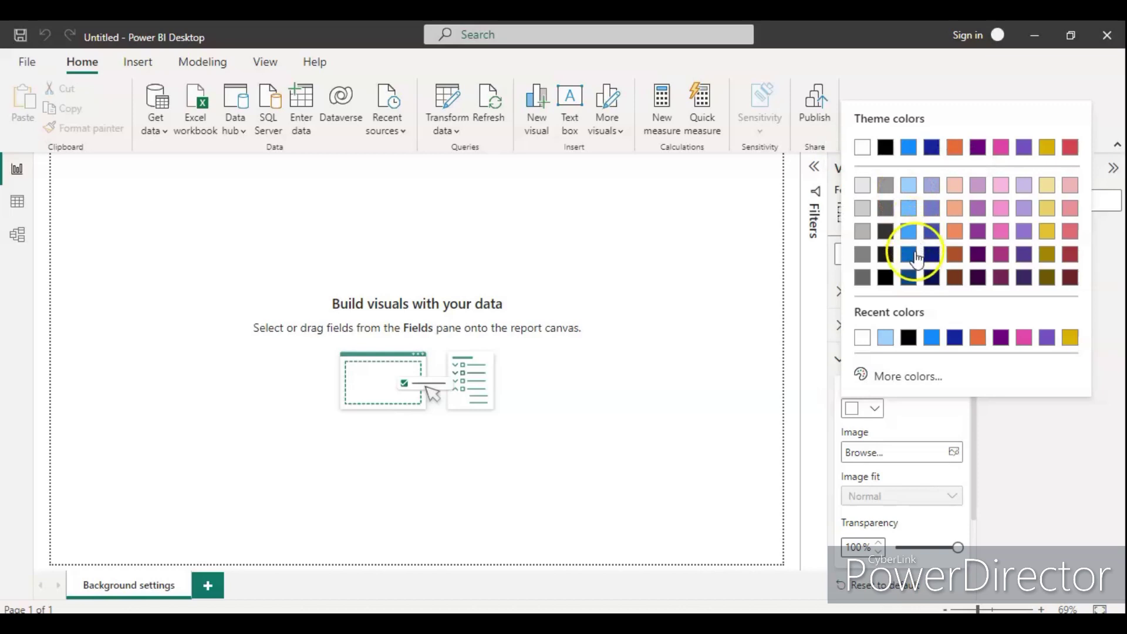
click(910, 185)
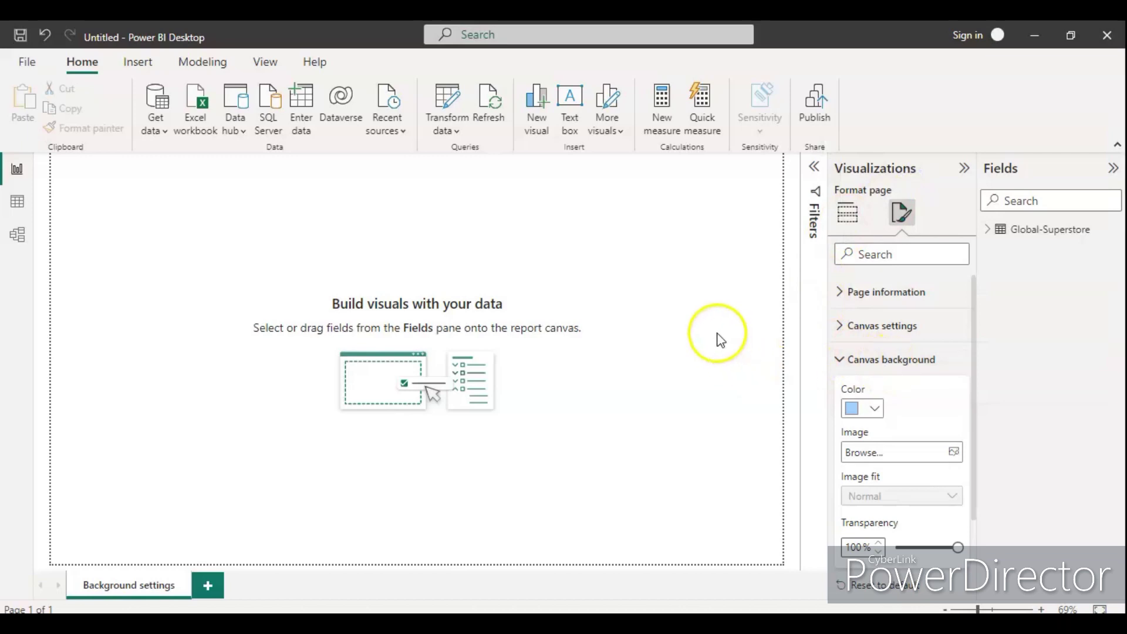
scroll(932, 413, down, 1)
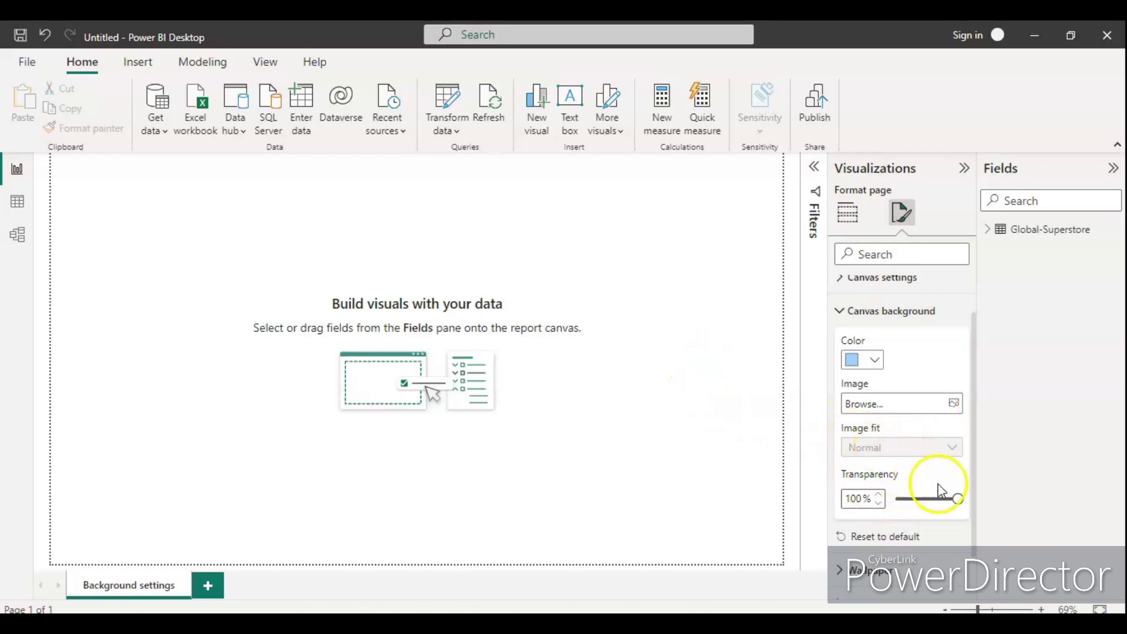
drag(956, 498, 895, 489)
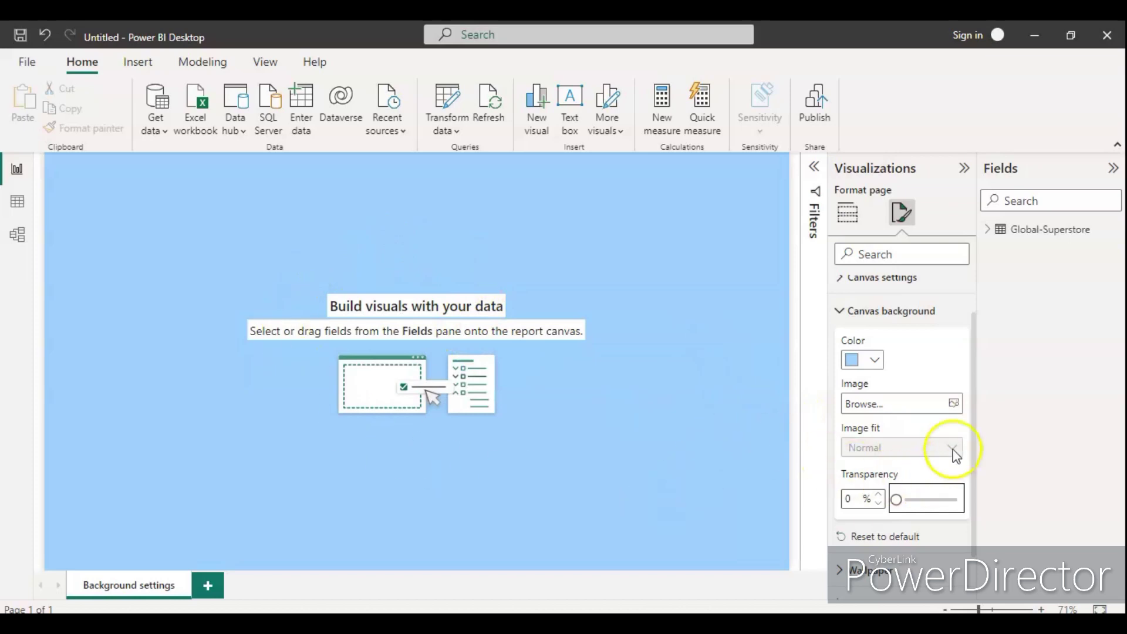
drag(975, 435, 978, 484)
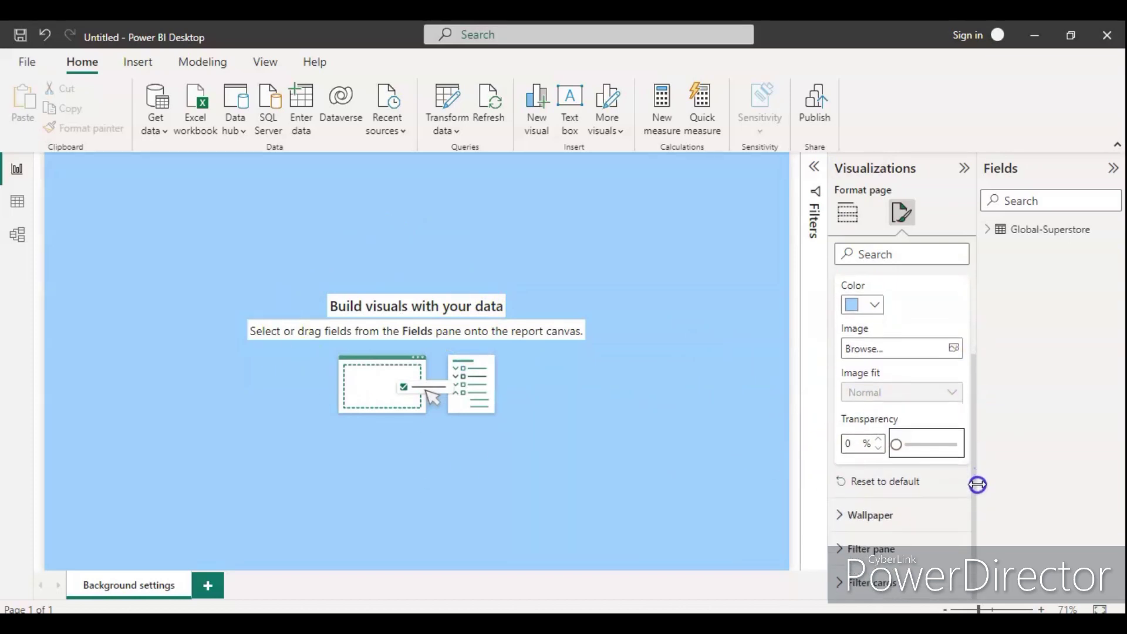
click(845, 515)
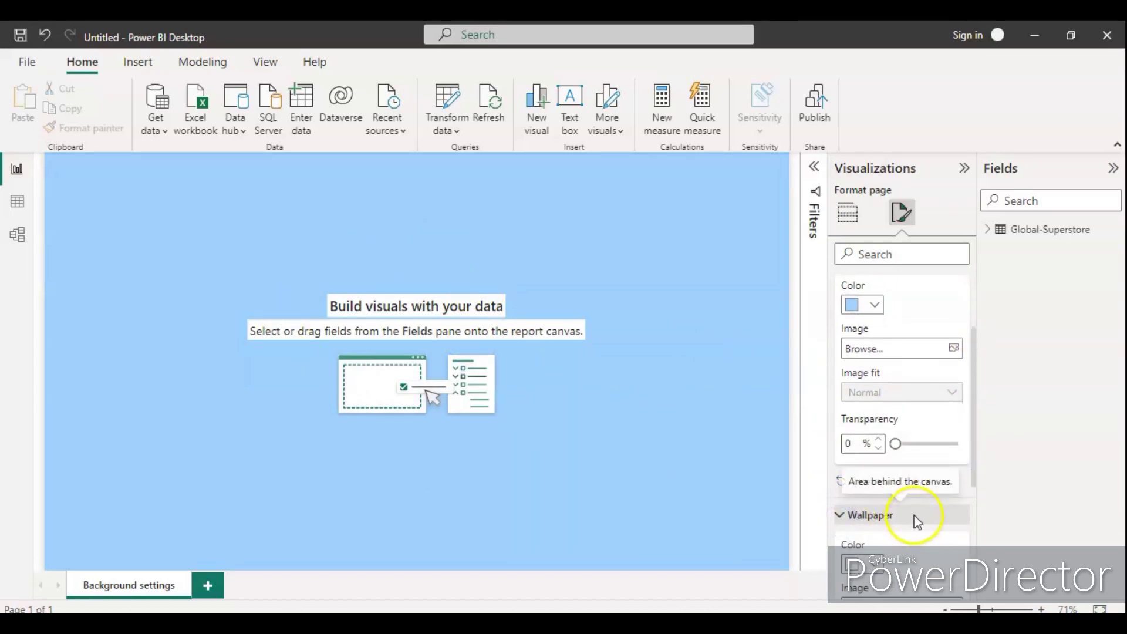
scroll(916, 520, down, 2)
scroll(919, 514, down, 1)
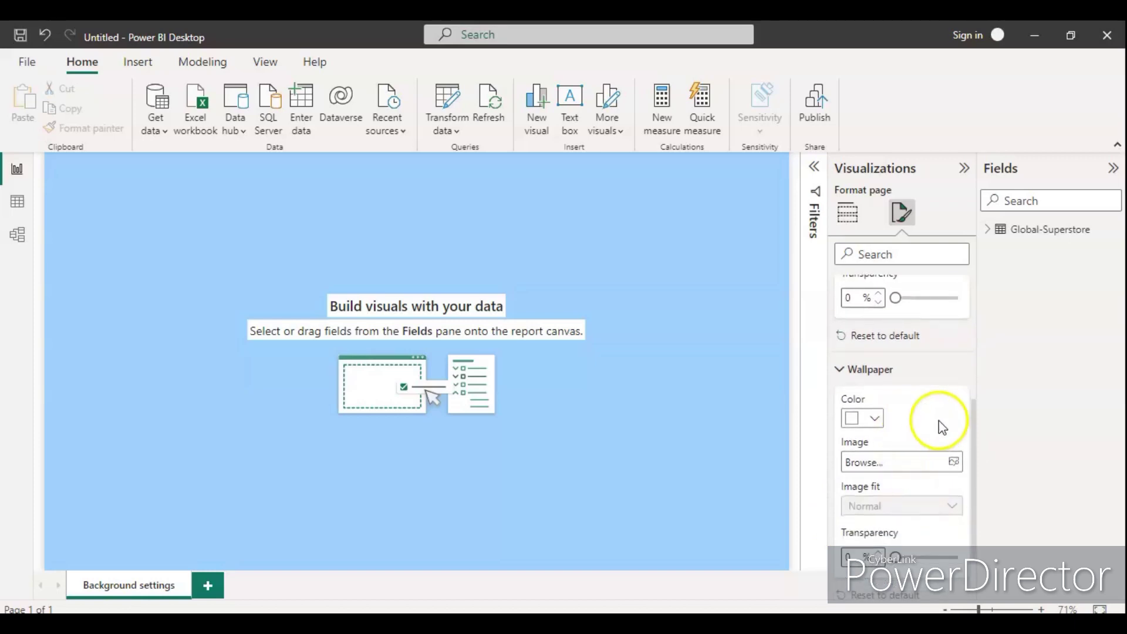
scroll(939, 420, down, 1)
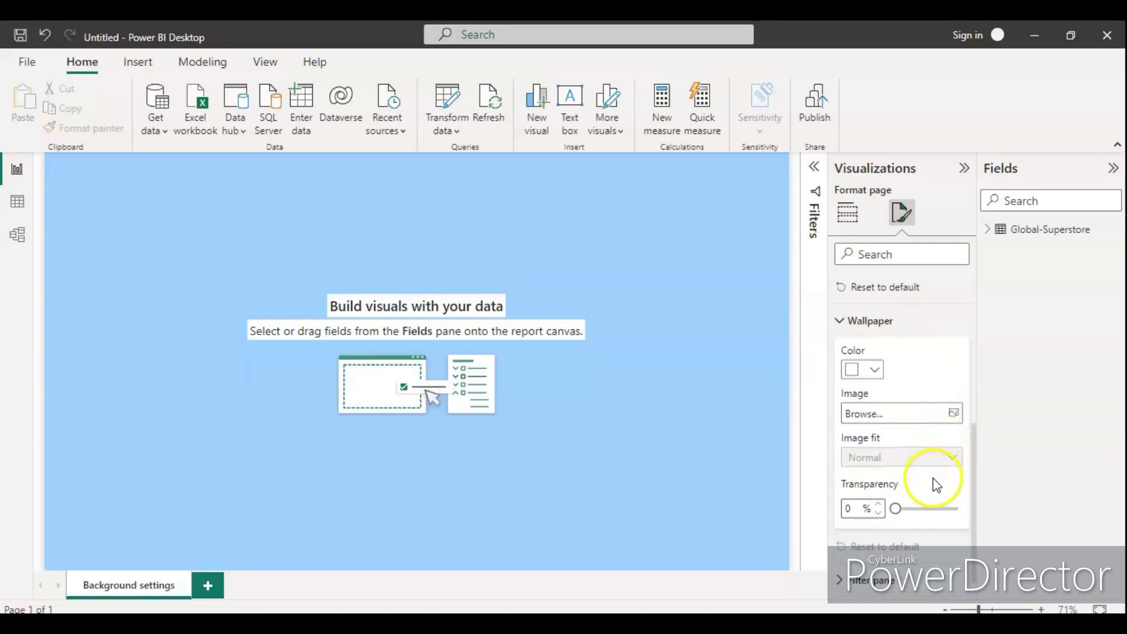
click(839, 320)
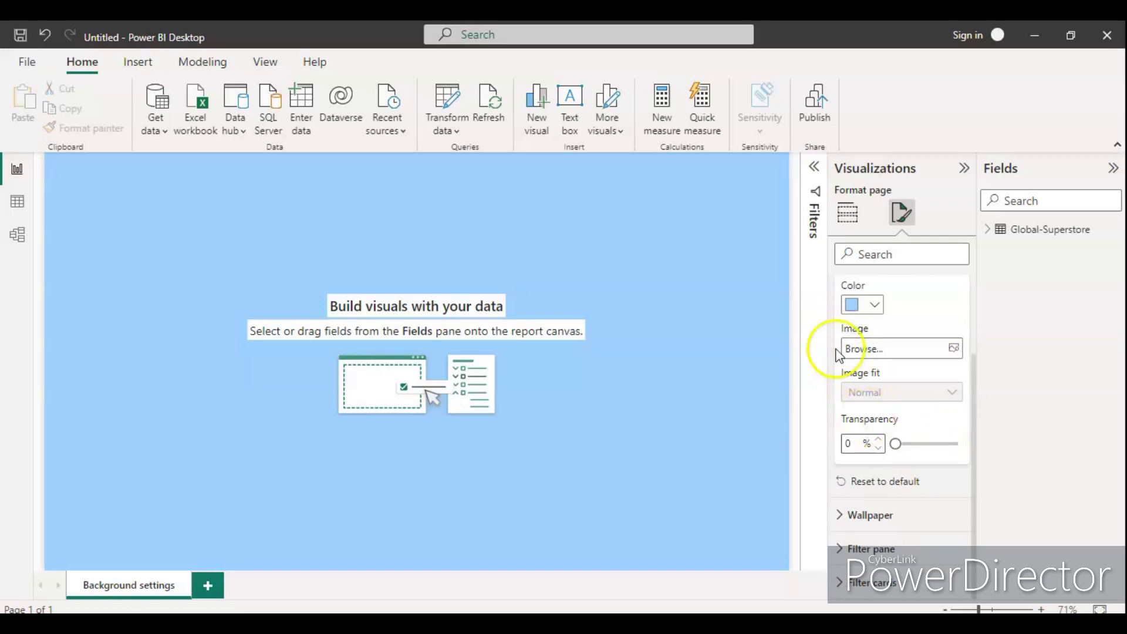
click(841, 547)
scroll(939, 512, down, 3)
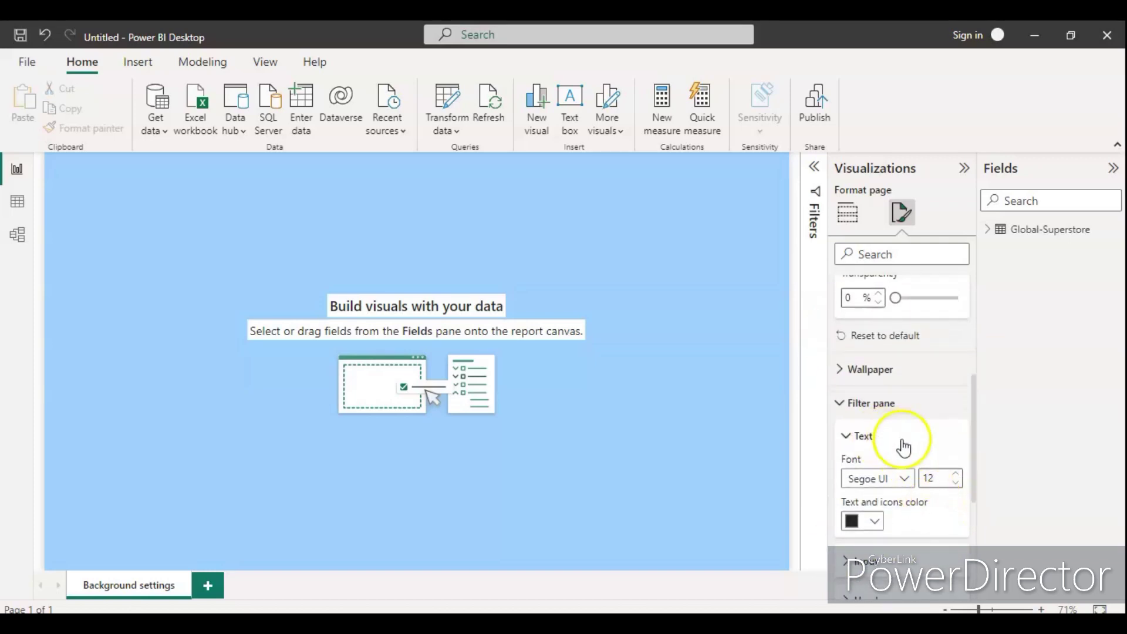
click(839, 407)
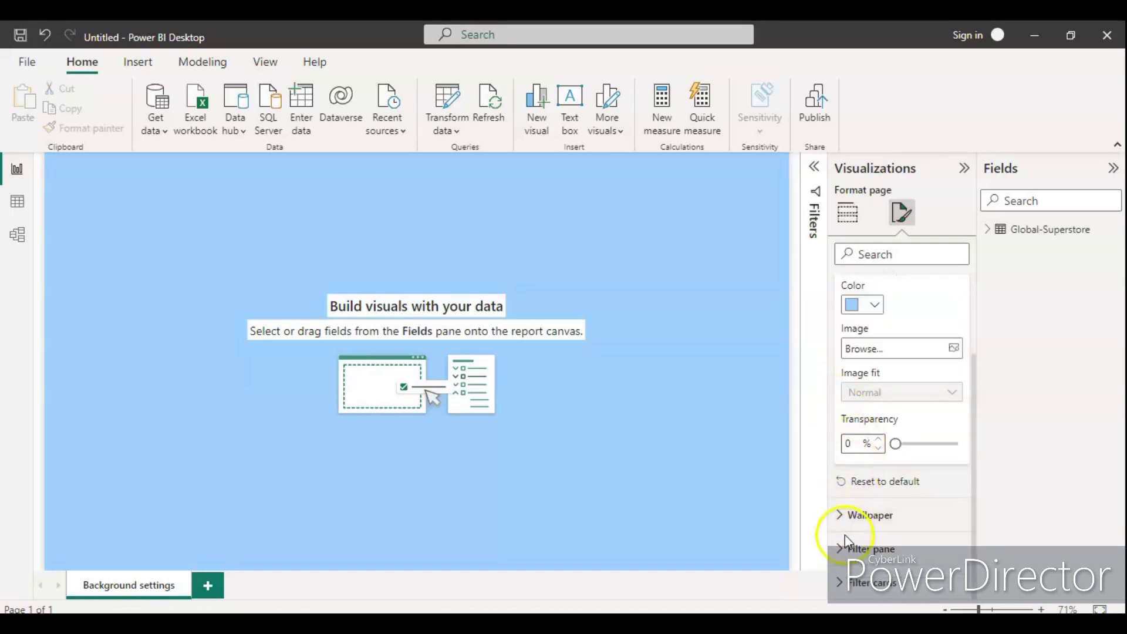
scroll(872, 543, up, 2)
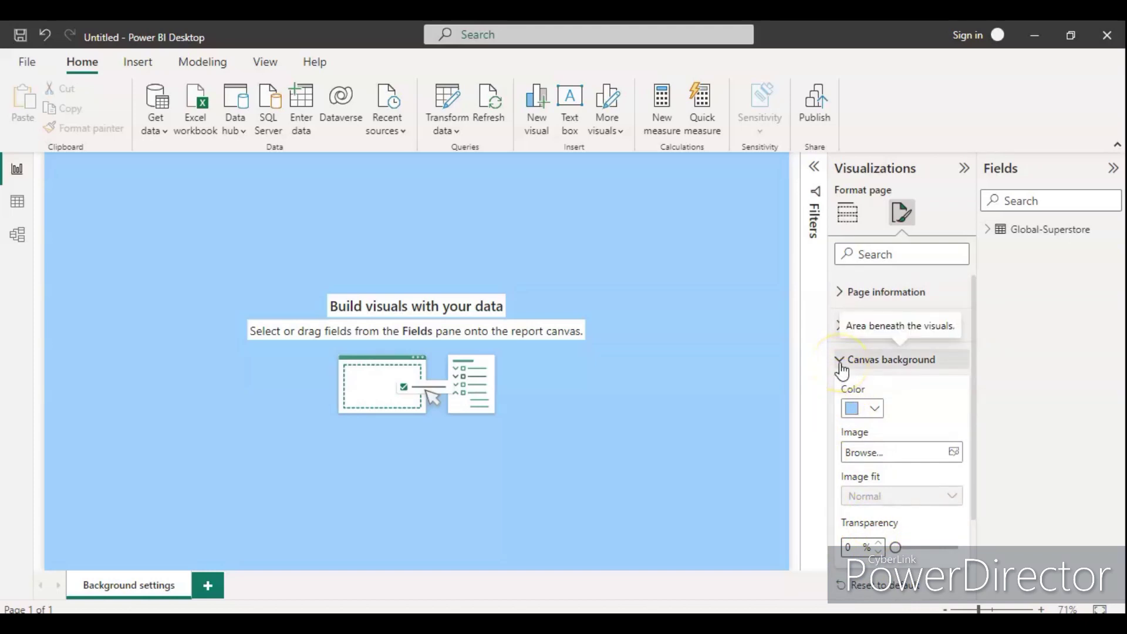
click(865, 359)
click(842, 359)
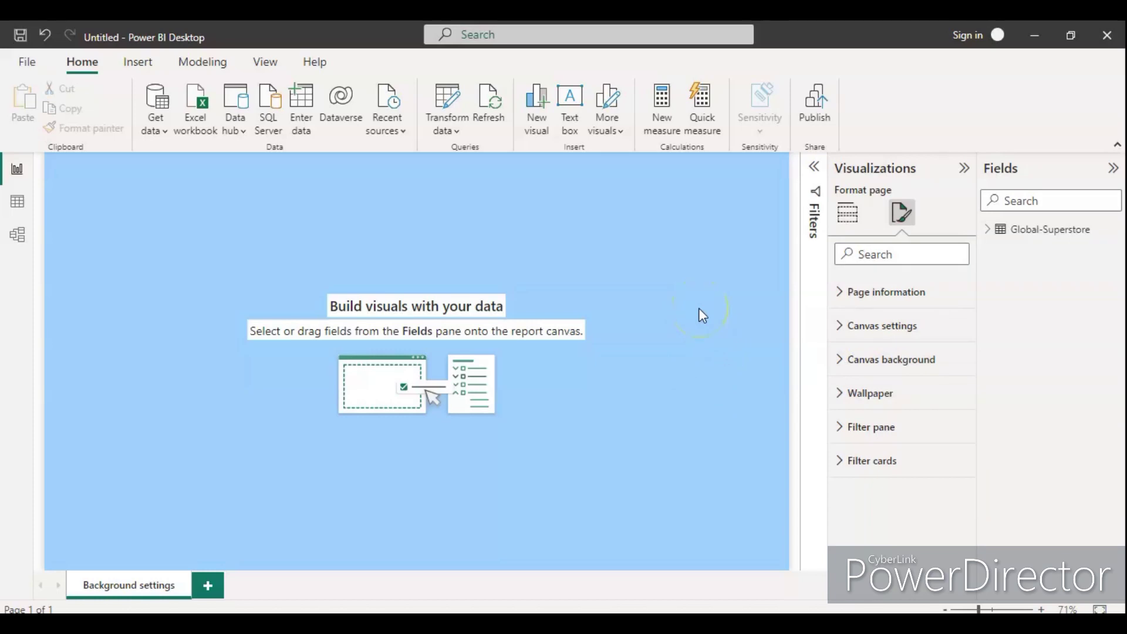
click(345, 237)
Insert a text box, resize it, and enter the title Background Color Change.
click(140, 66)
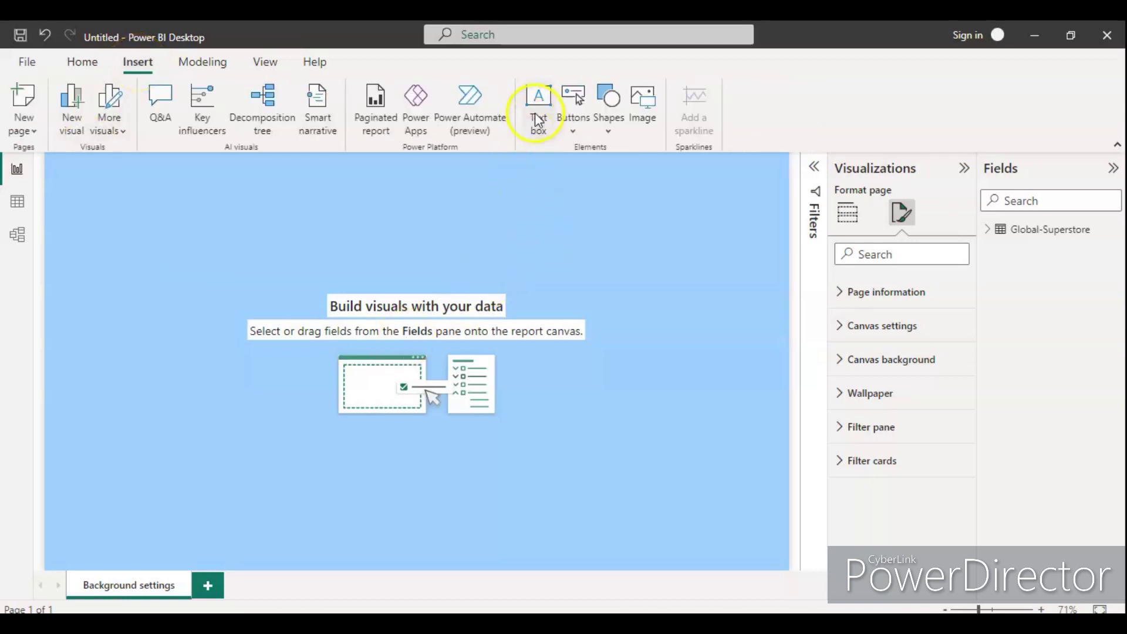
click(538, 118)
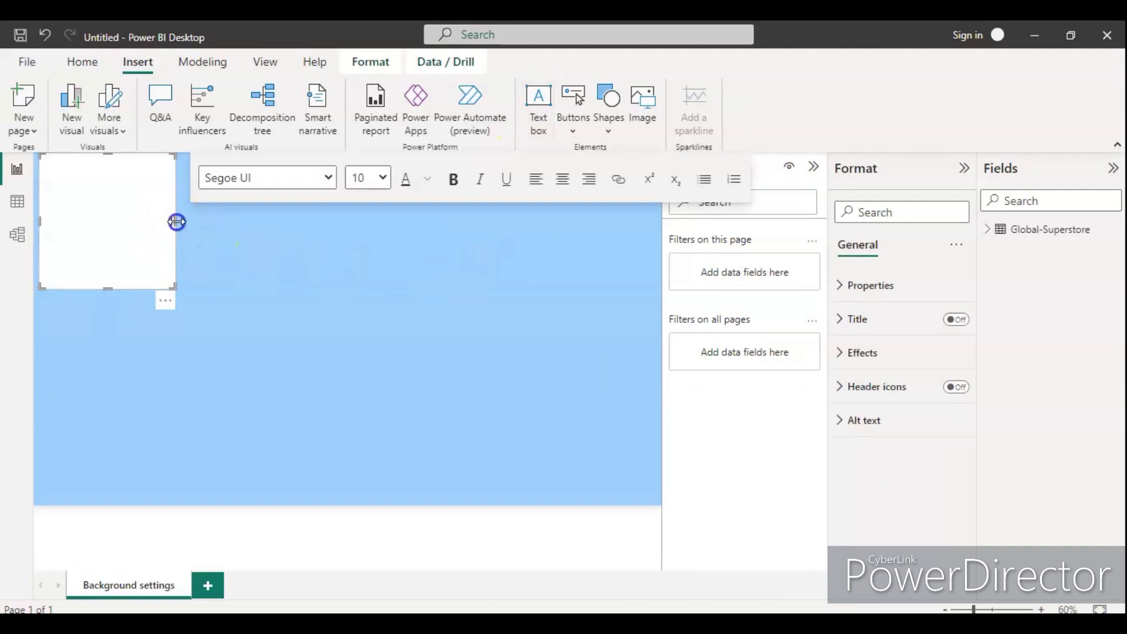
drag(176, 222, 425, 251)
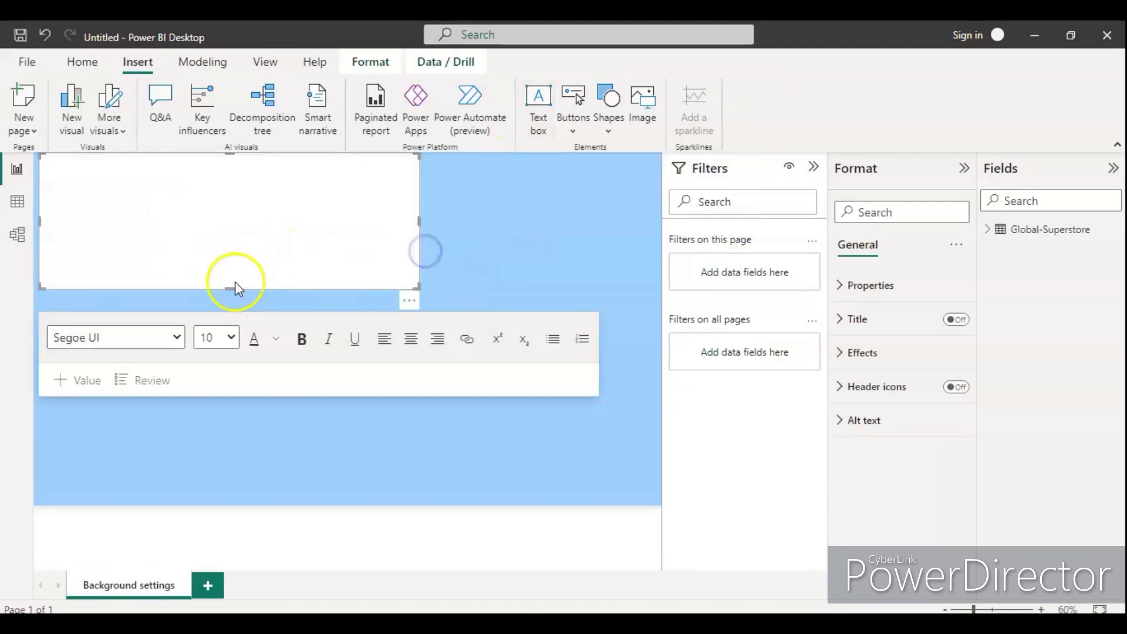
drag(235, 287, 241, 233)
click(221, 204)
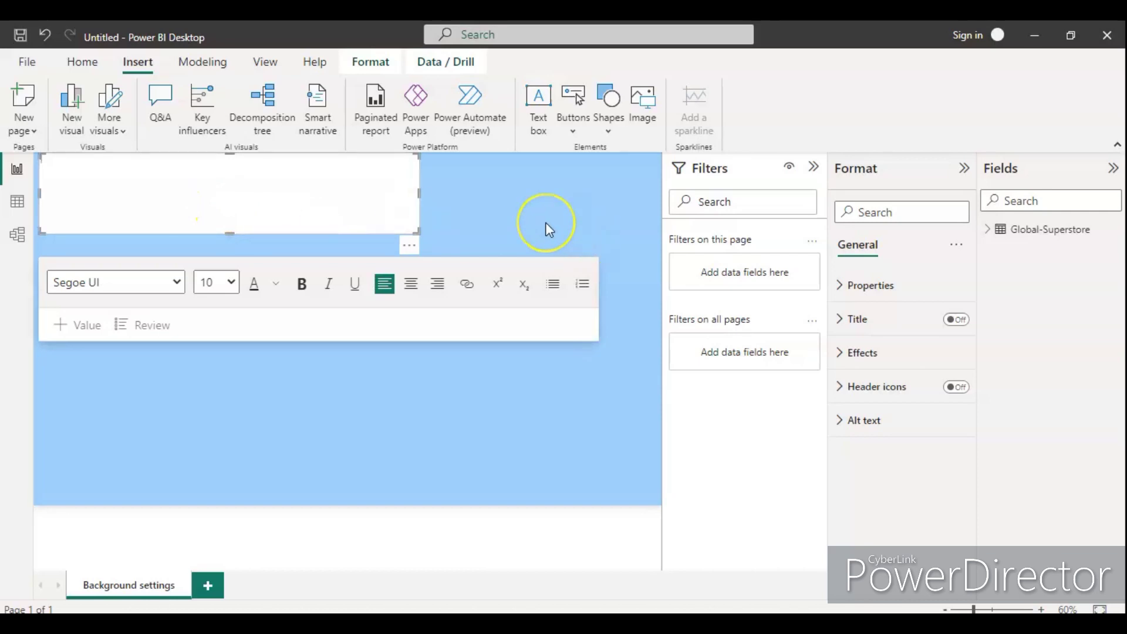
click(281, 189)
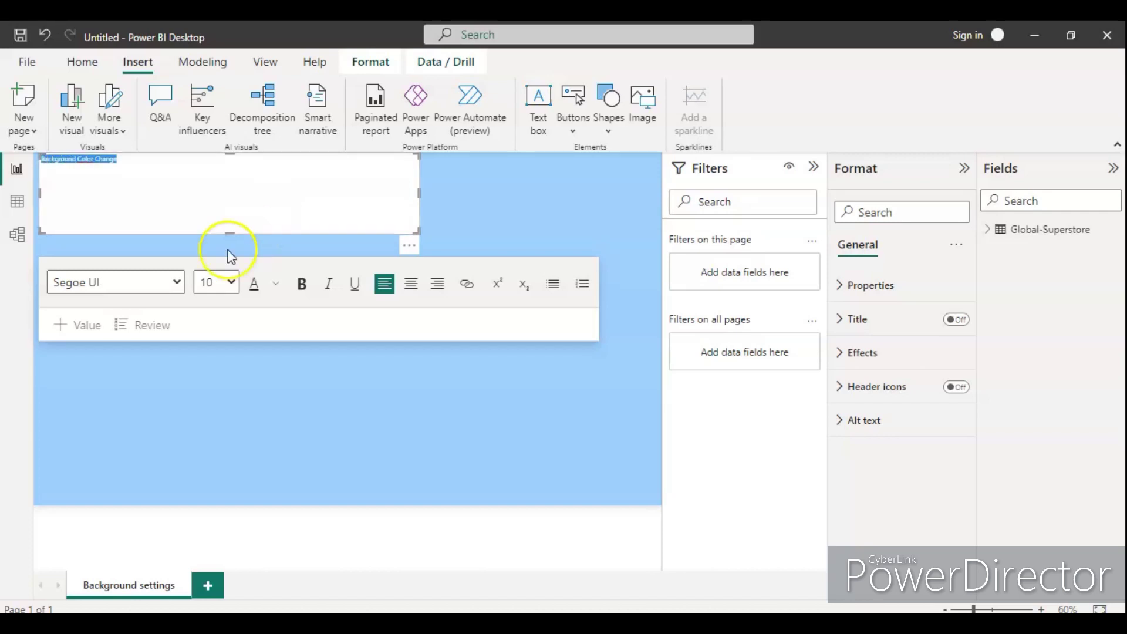
Format the title as bold, centred, 24-pt Cambria and shrink the box to fit.
click(176, 282)
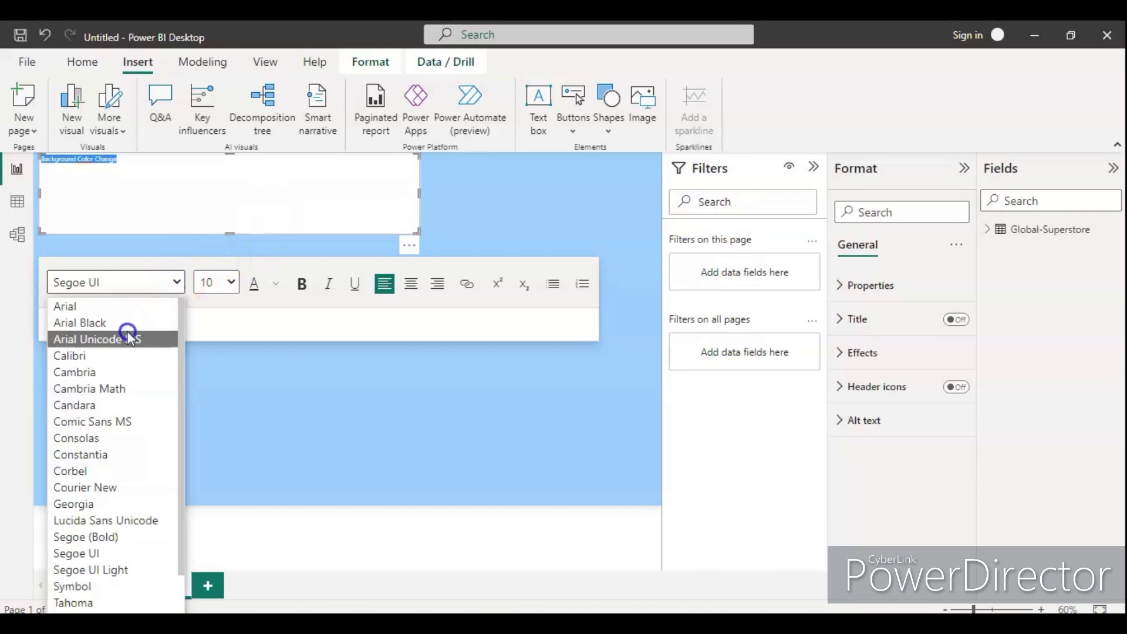
click(112, 371)
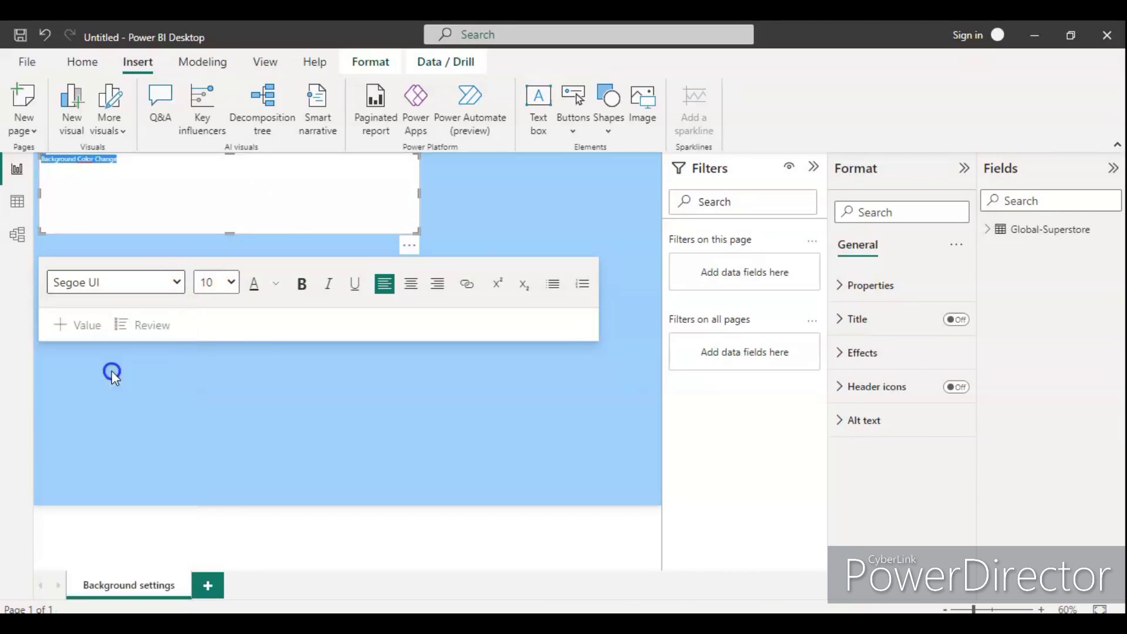
click(230, 283)
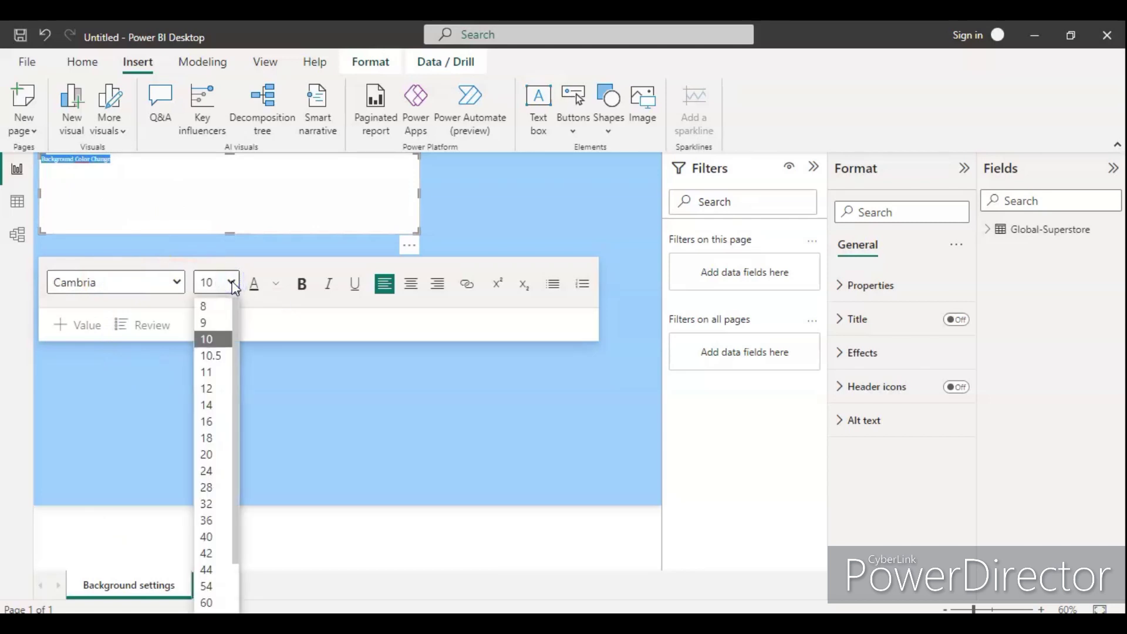
click(213, 471)
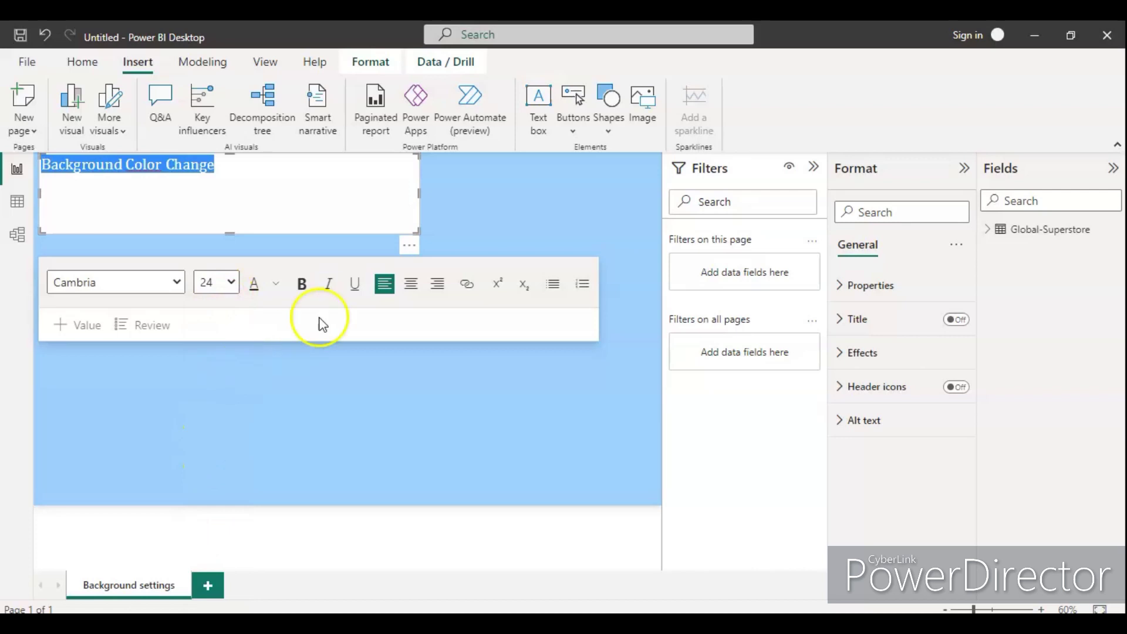
click(303, 285)
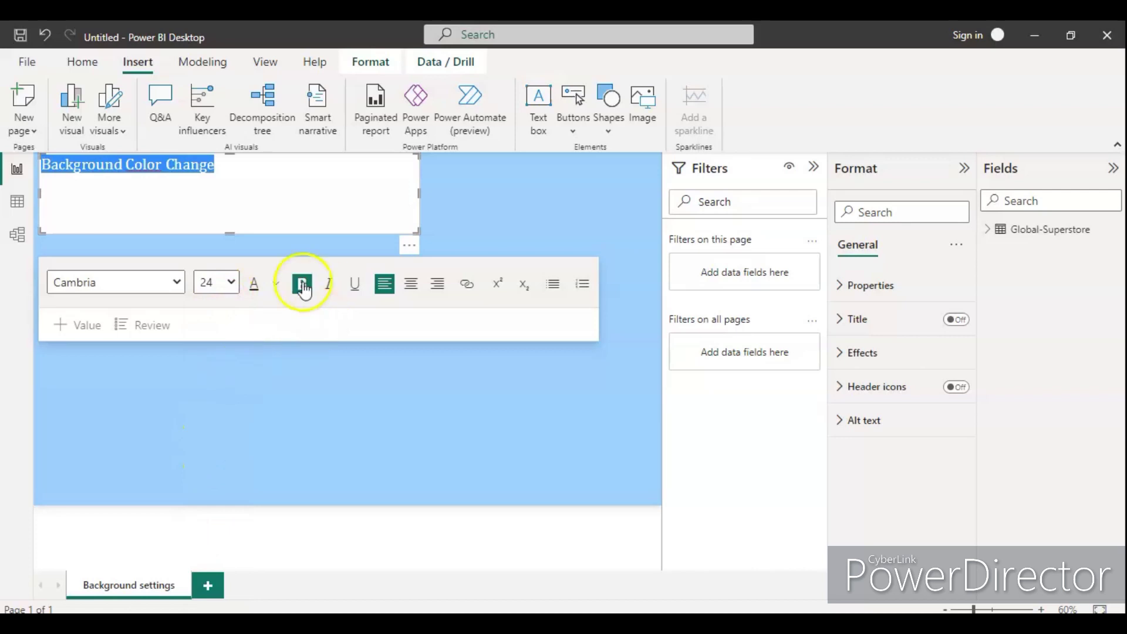
click(406, 298)
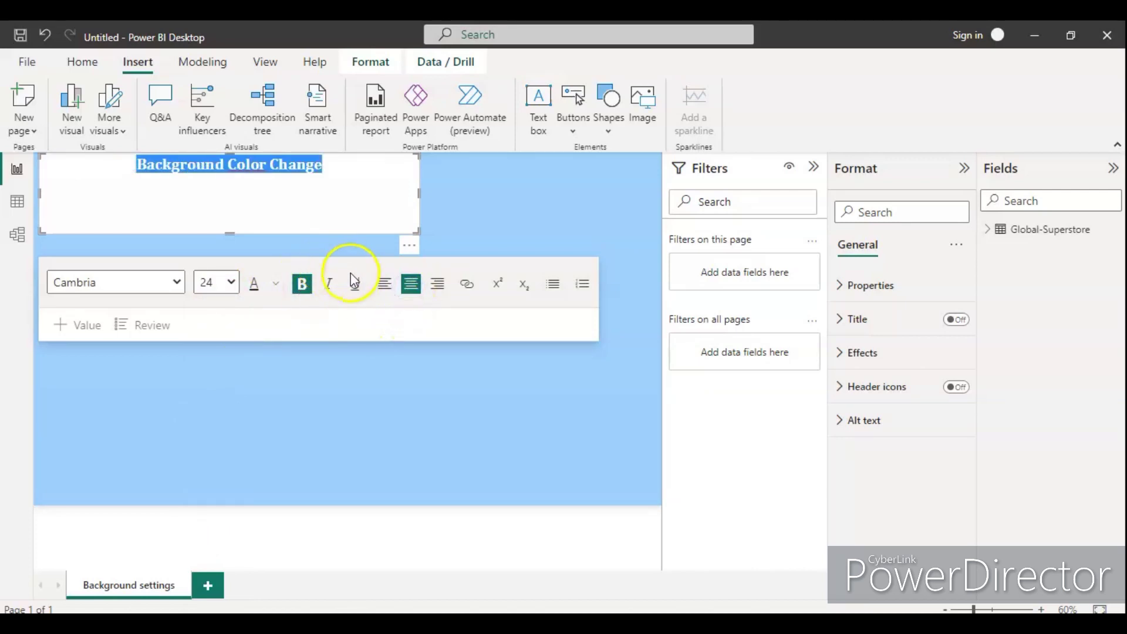
drag(234, 238, 230, 188)
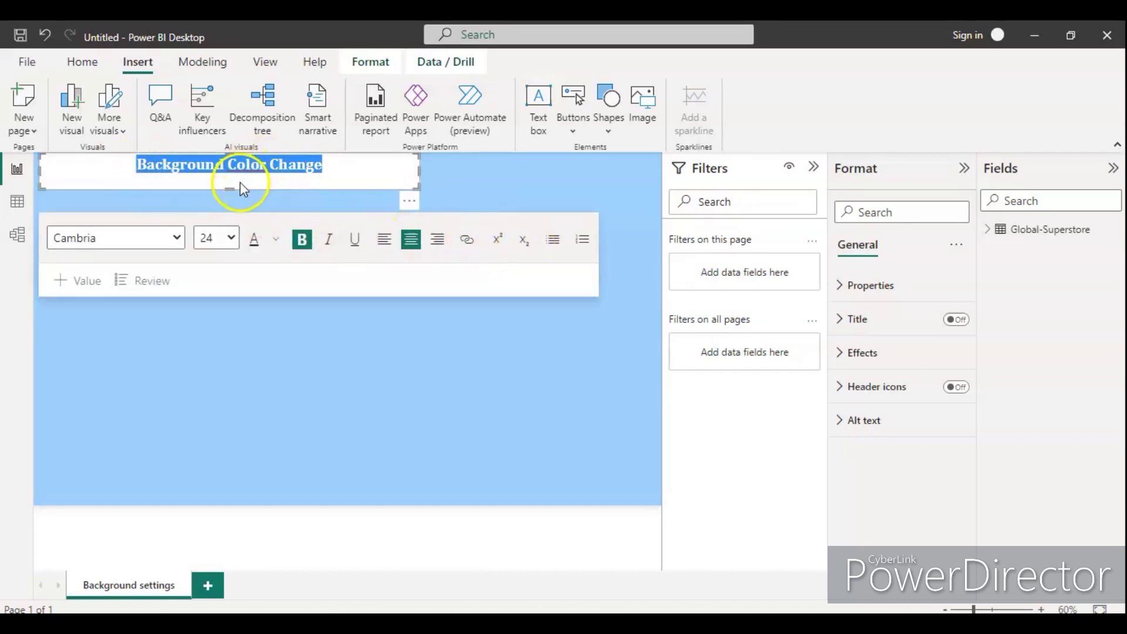
drag(233, 187, 234, 179)
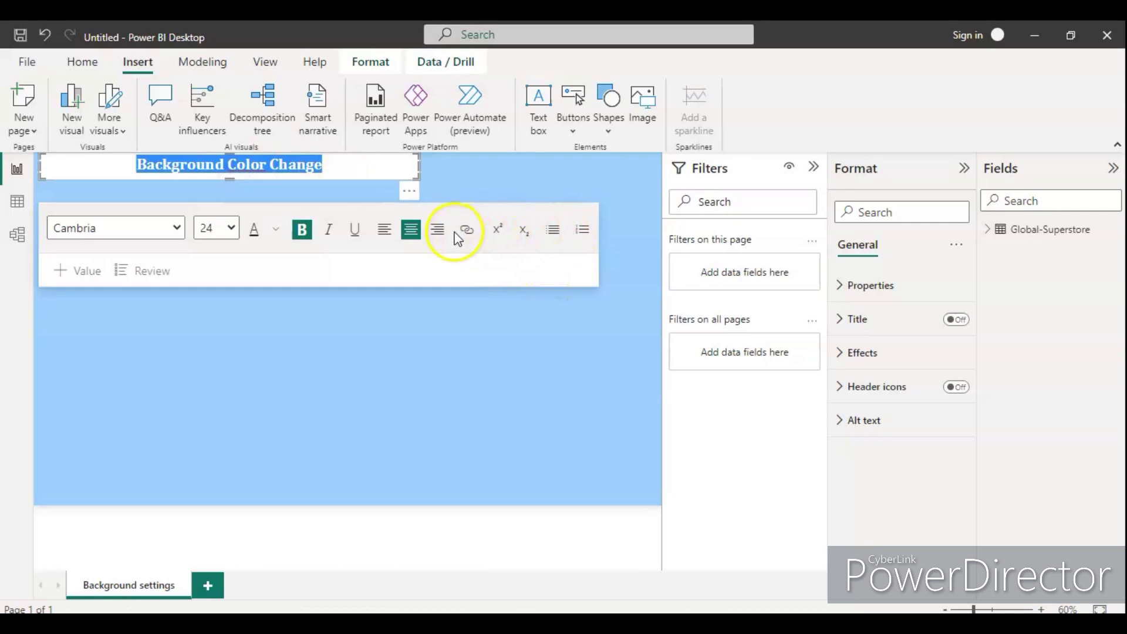
Make the title text white and move the box to the top centre of the page.
click(276, 230)
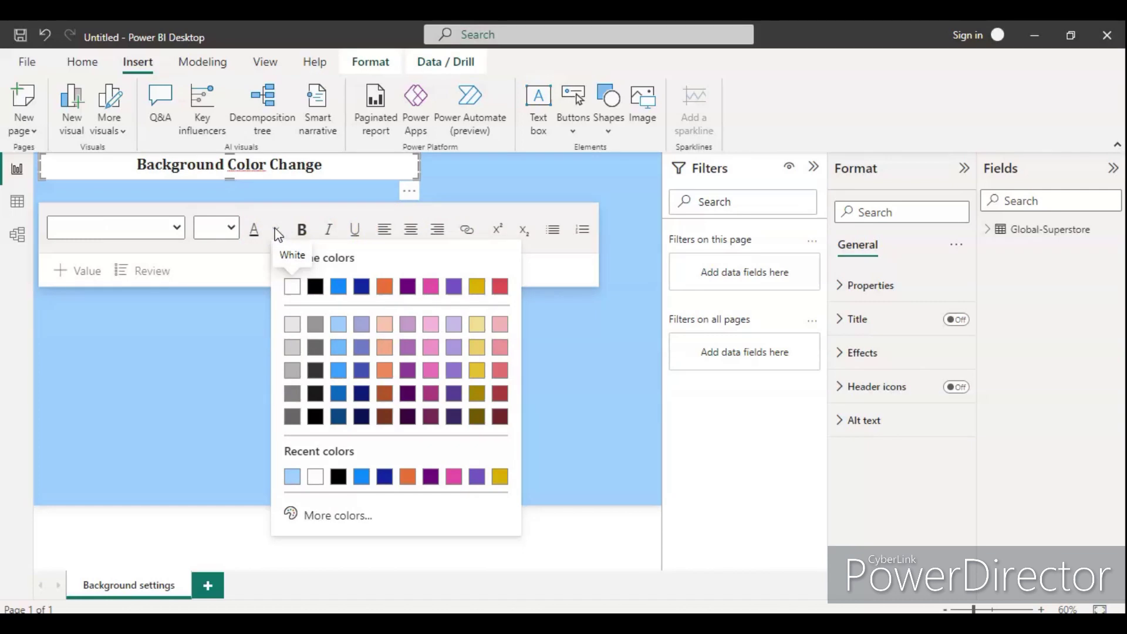
click(292, 287)
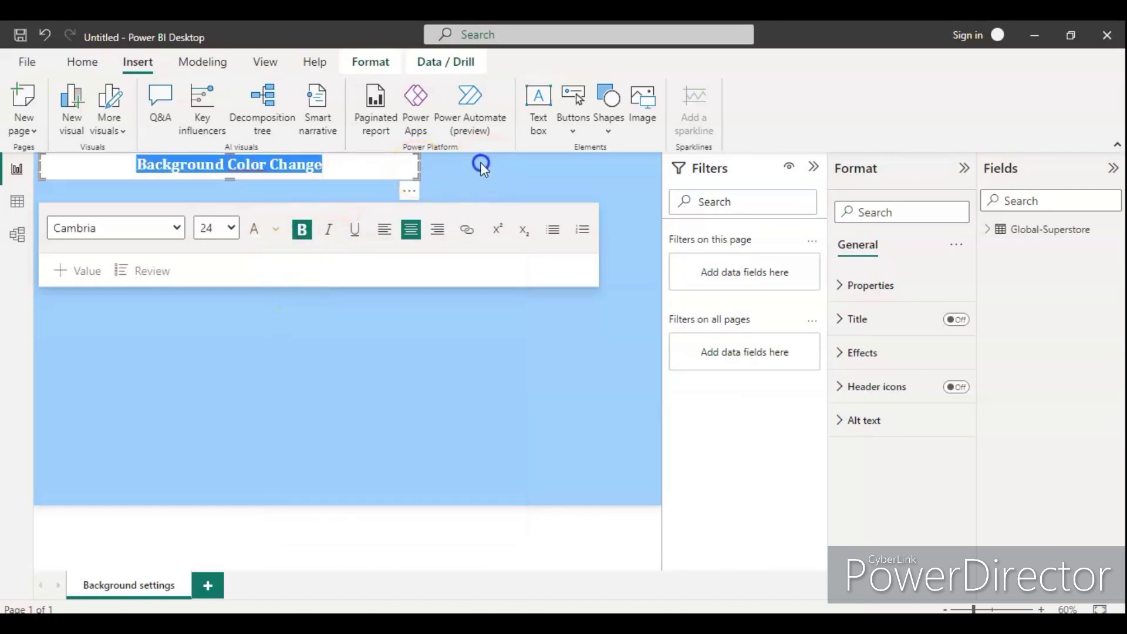
click(357, 195)
click(269, 166)
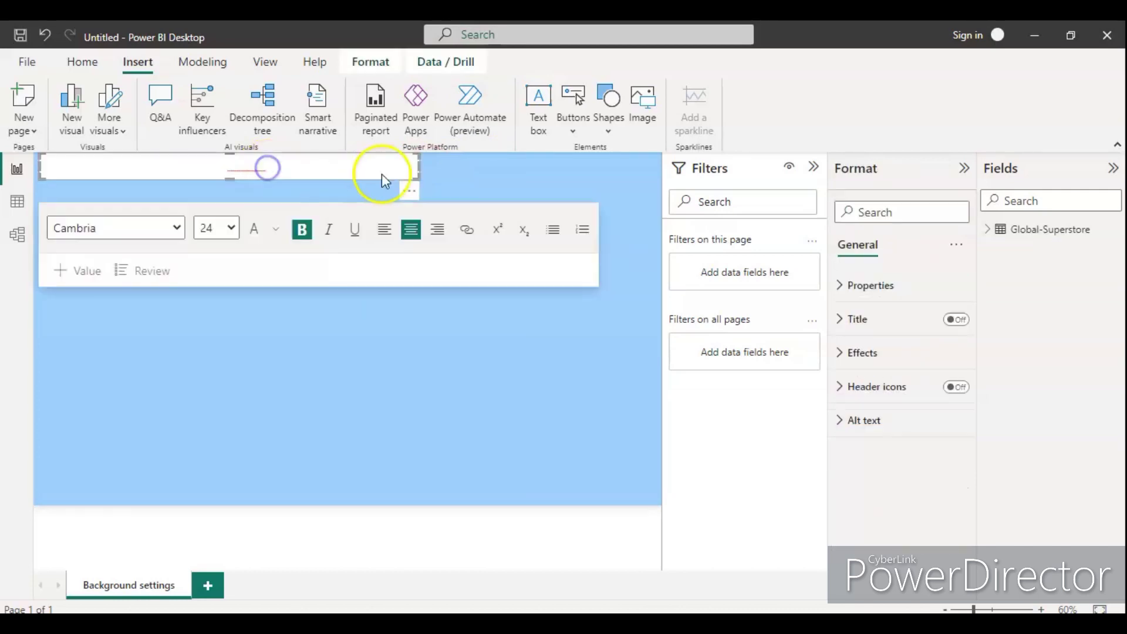
drag(414, 198, 523, 197)
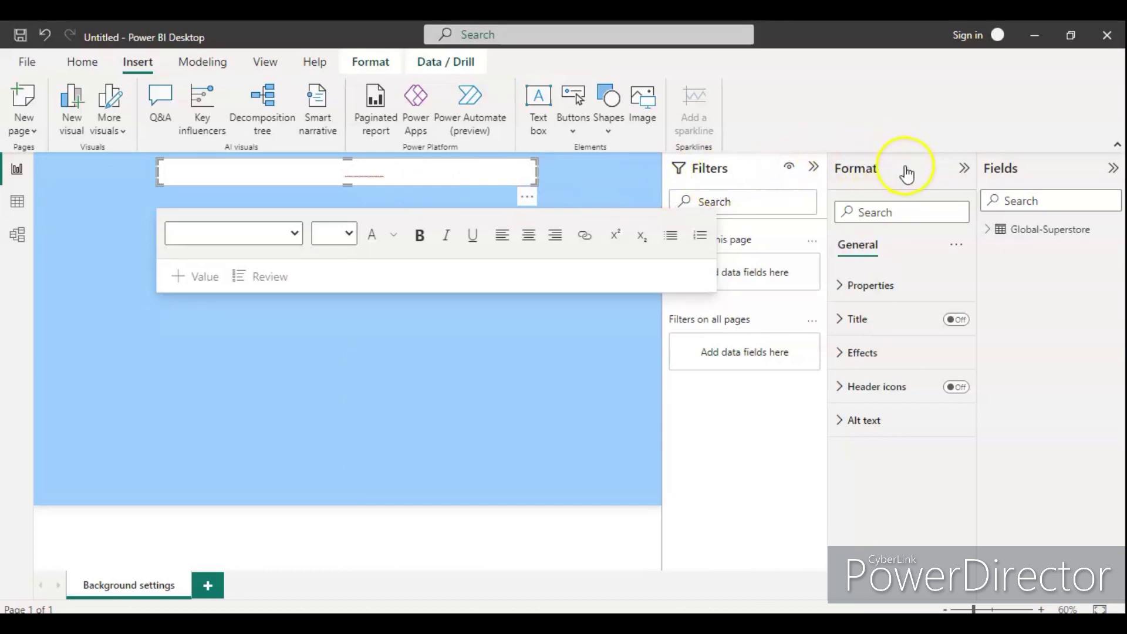
Review the title box's 778 × 57 size settings and expand its Effects section.
click(813, 168)
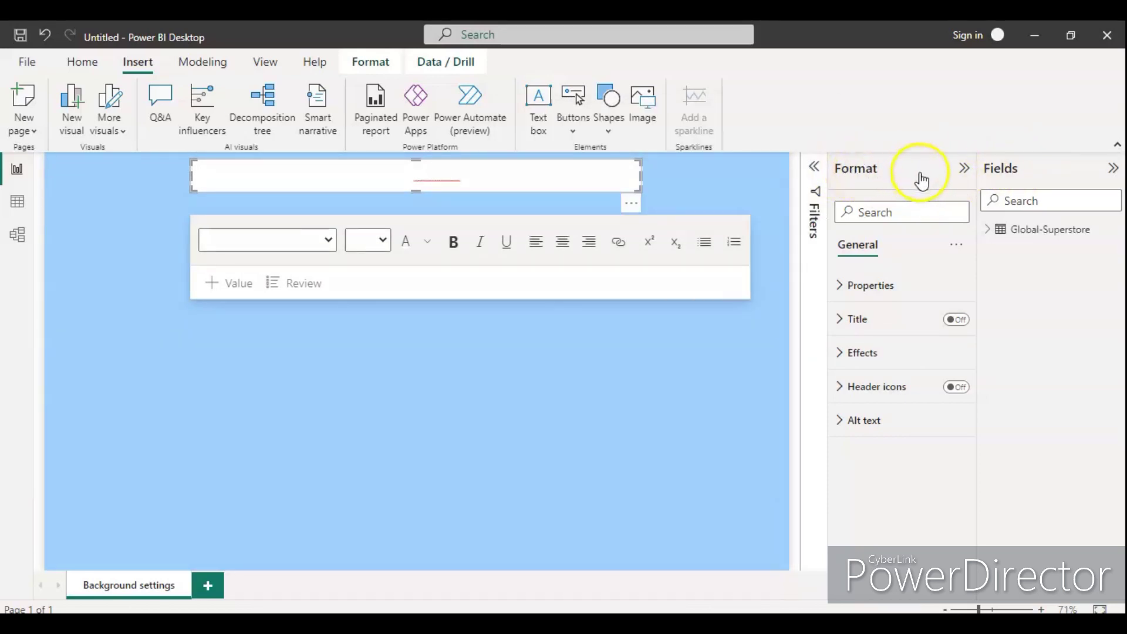
click(505, 176)
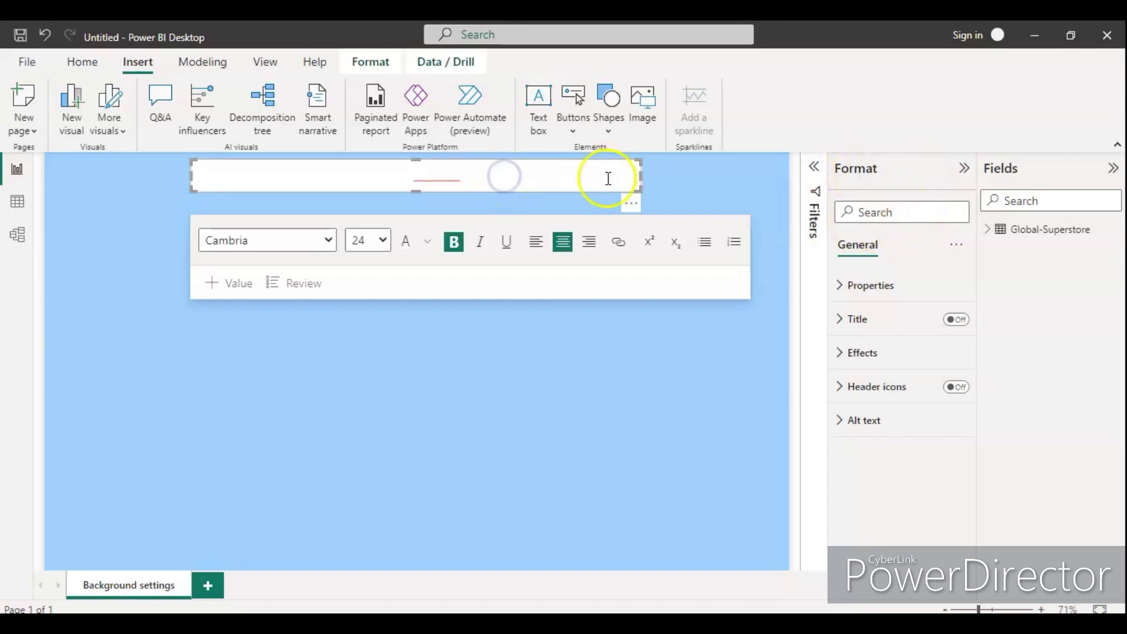
click(634, 201)
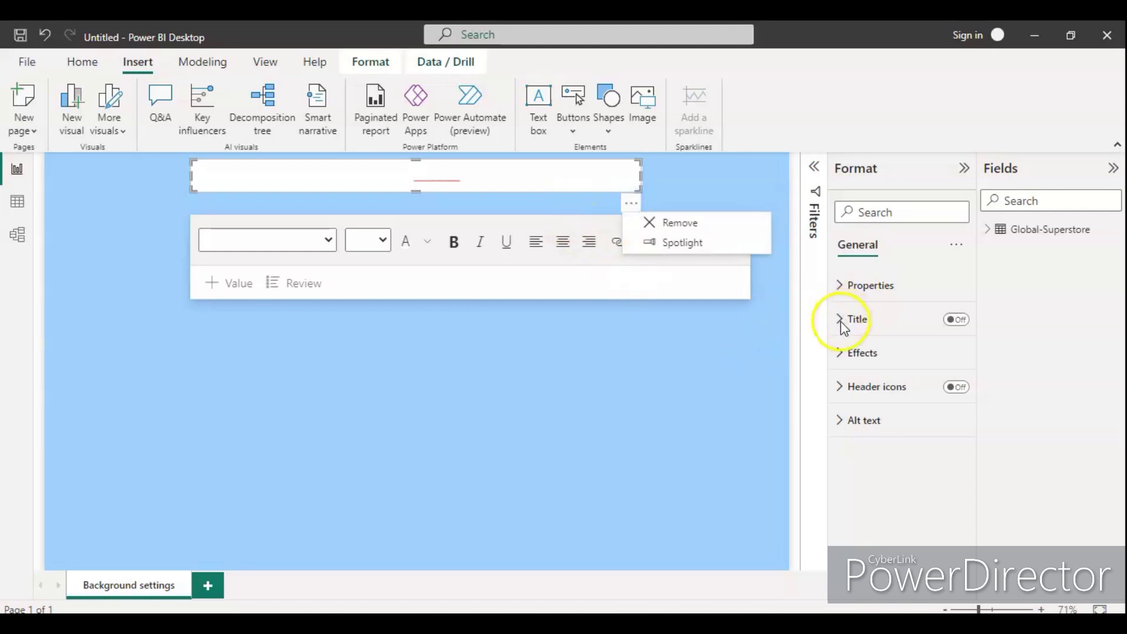
click(845, 288)
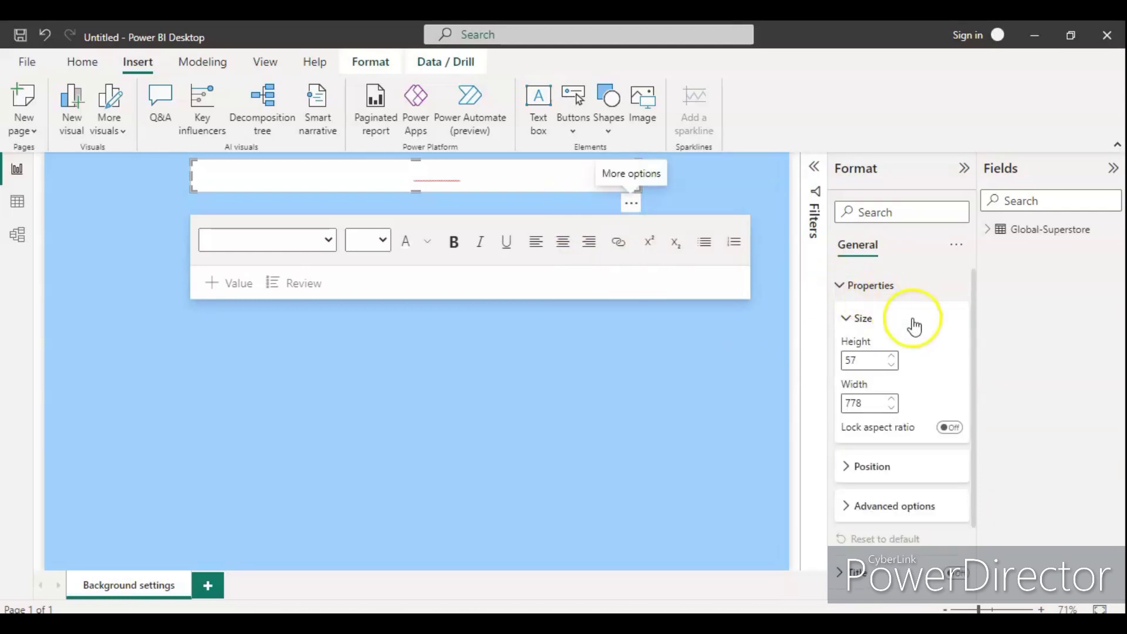
scroll(913, 328, down, 1)
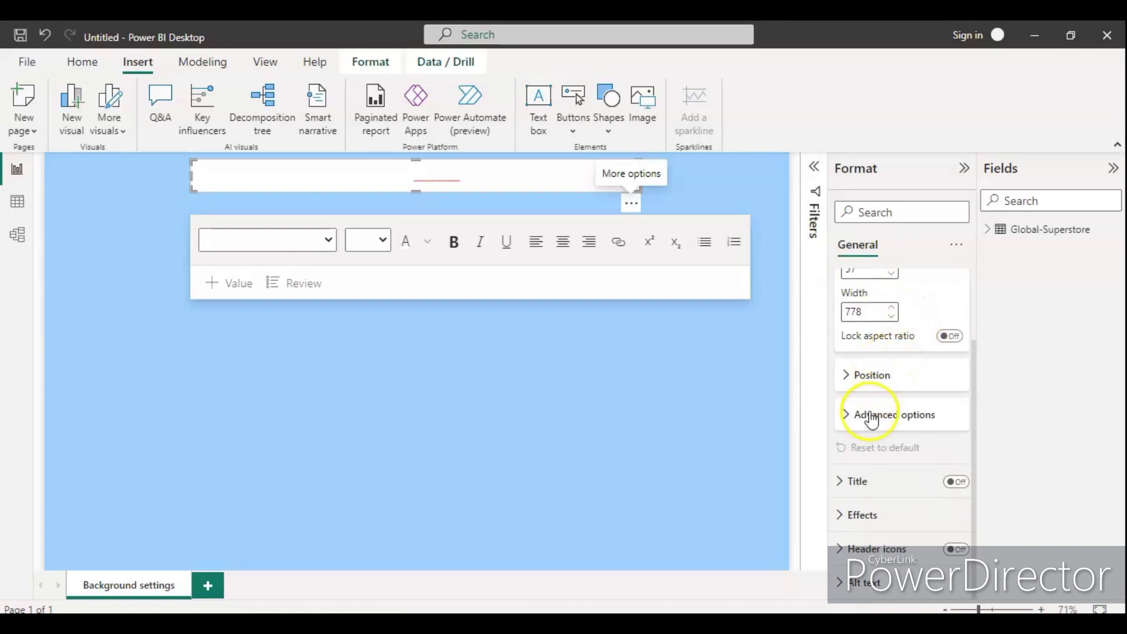
click(857, 427)
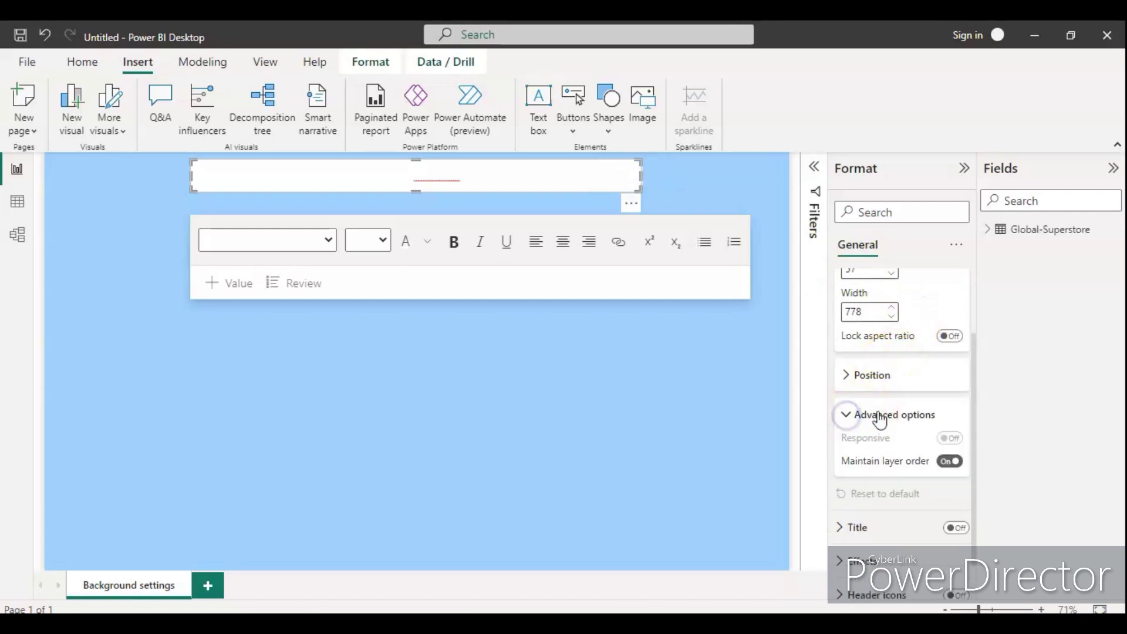
scroll(866, 410, down, 1)
click(848, 369)
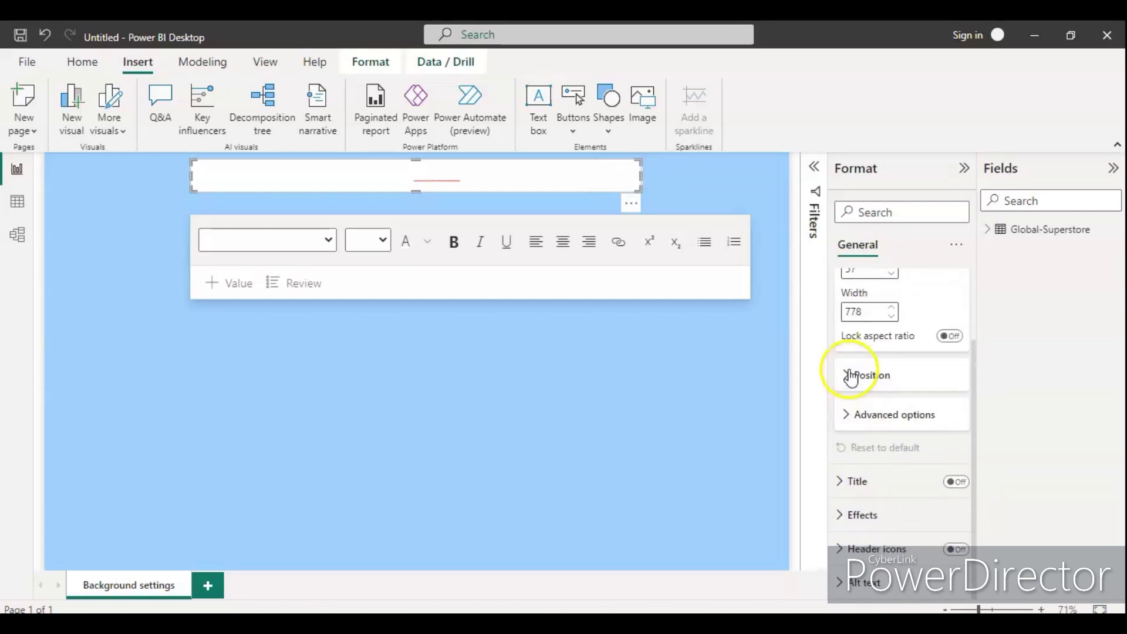
click(838, 515)
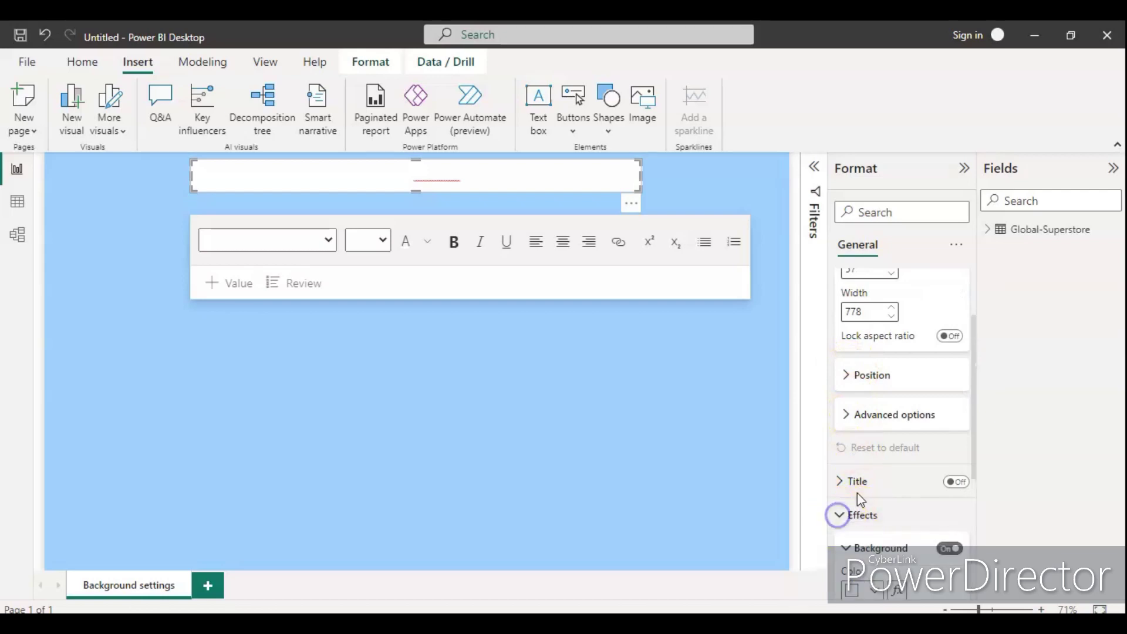
scroll(861, 477, down, 3)
Try grey and blue fills, then set the title box background to #0d6abf at 0% transparency.
click(875, 441)
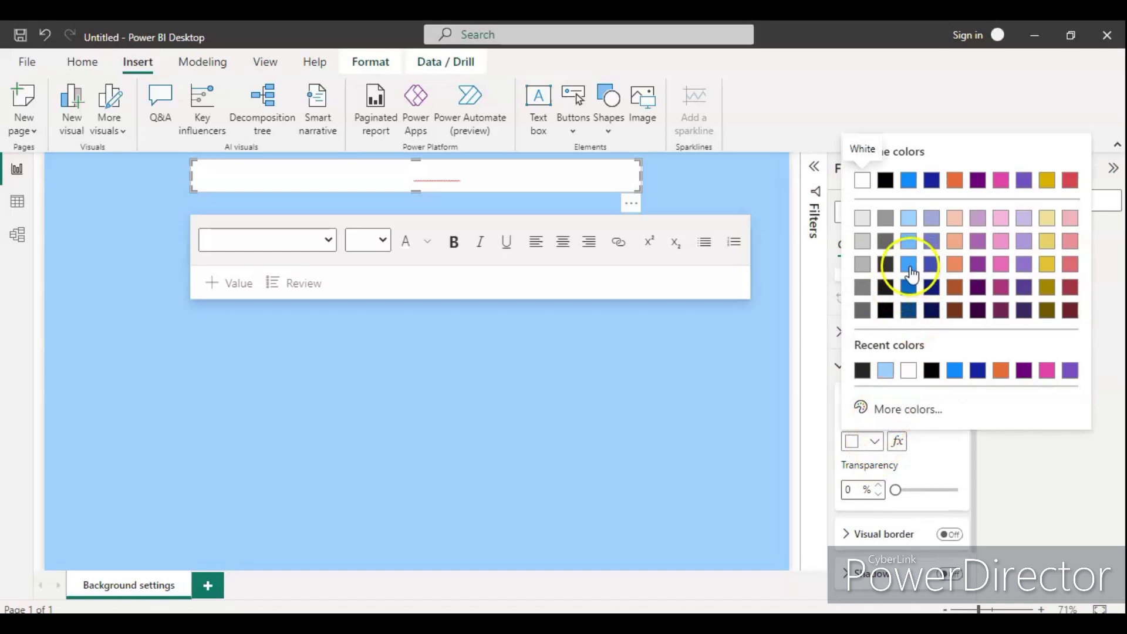
click(861, 221)
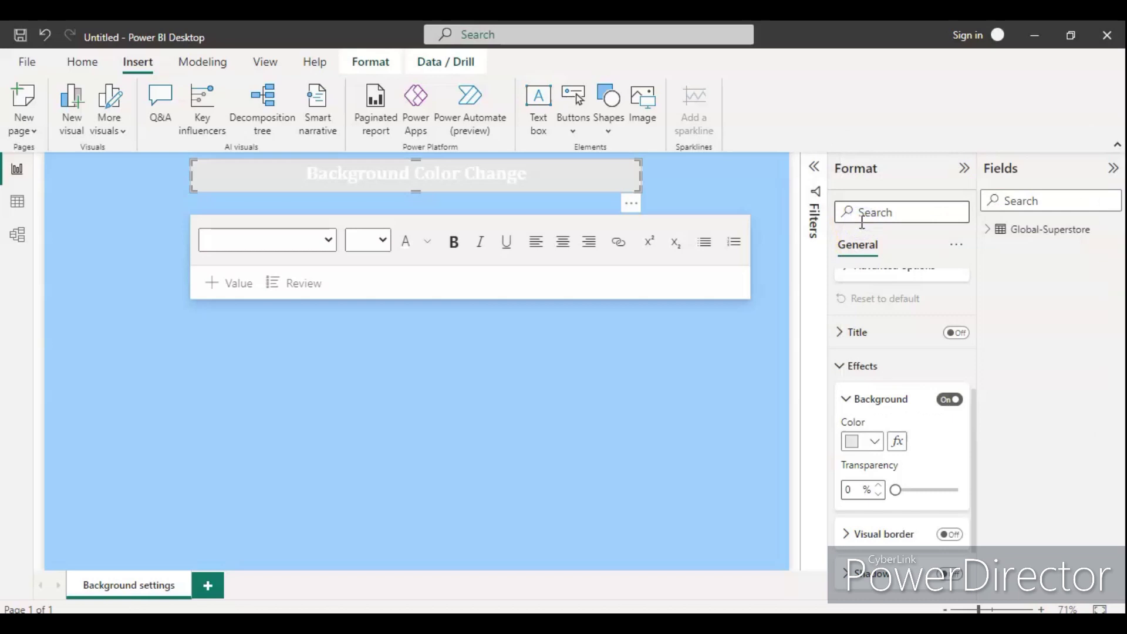
click(875, 442)
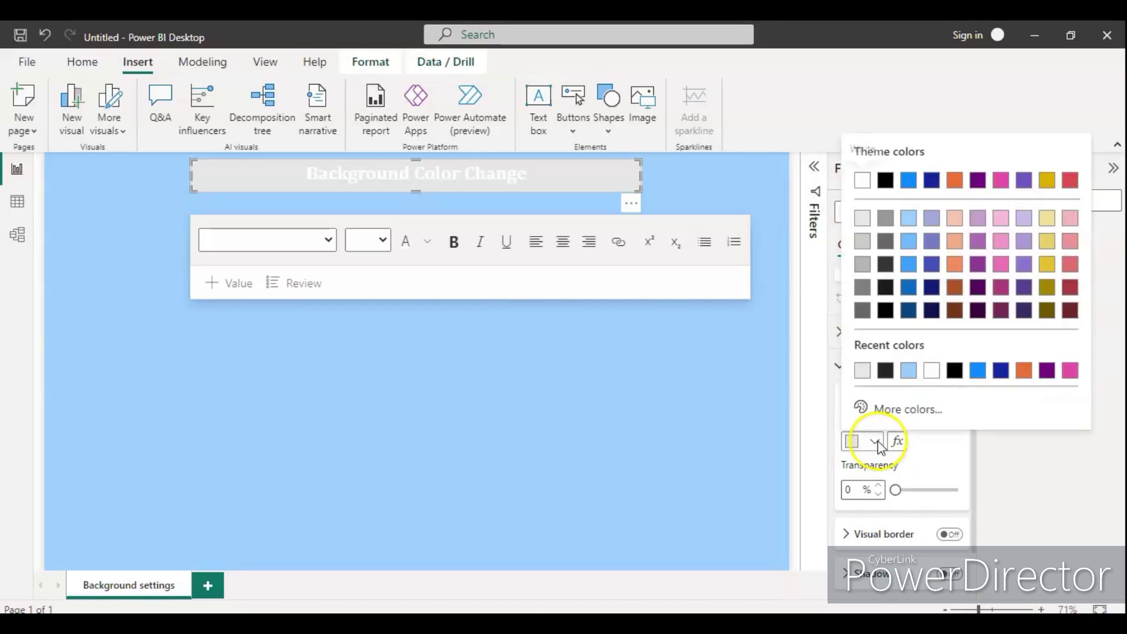
click(908, 265)
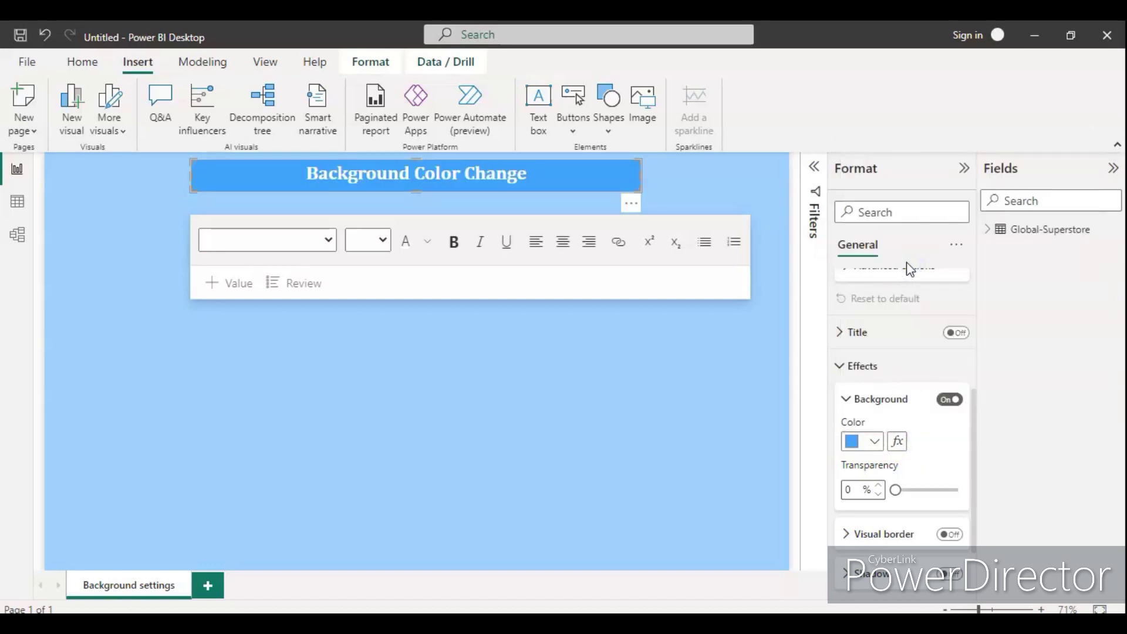
click(874, 444)
drag(895, 490, 952, 504)
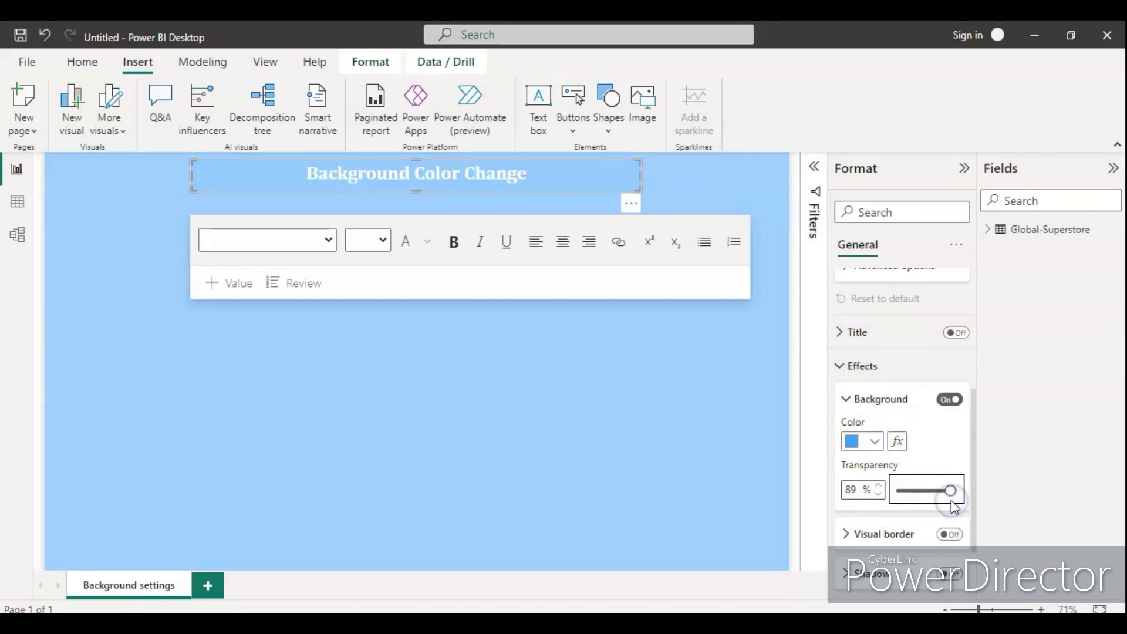
drag(951, 492, 900, 490)
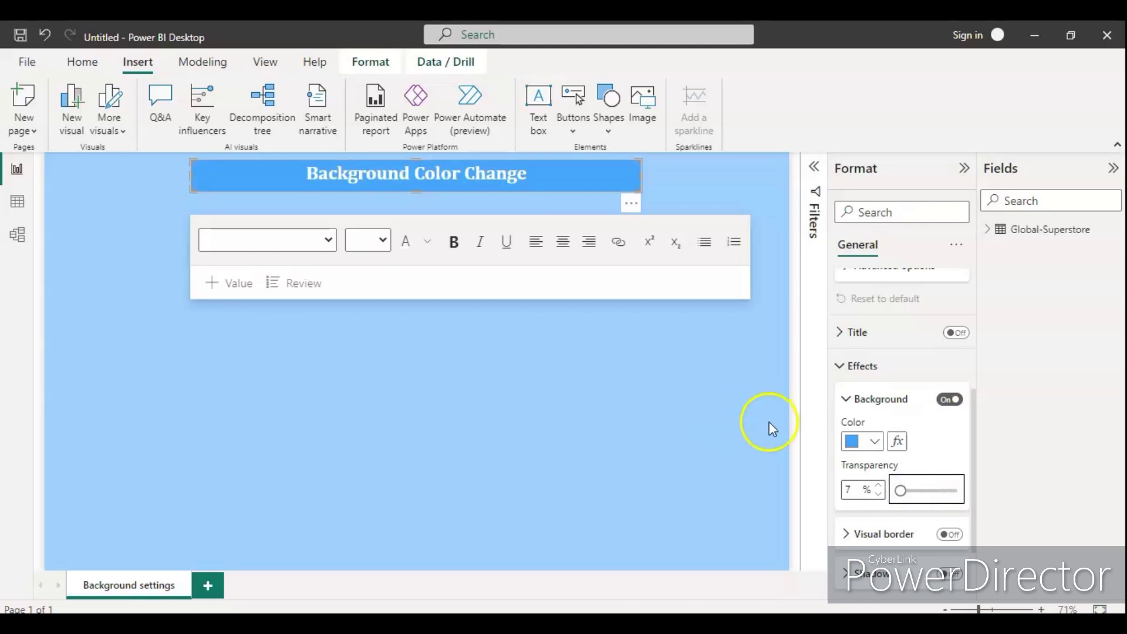
scroll(927, 446, down, 1)
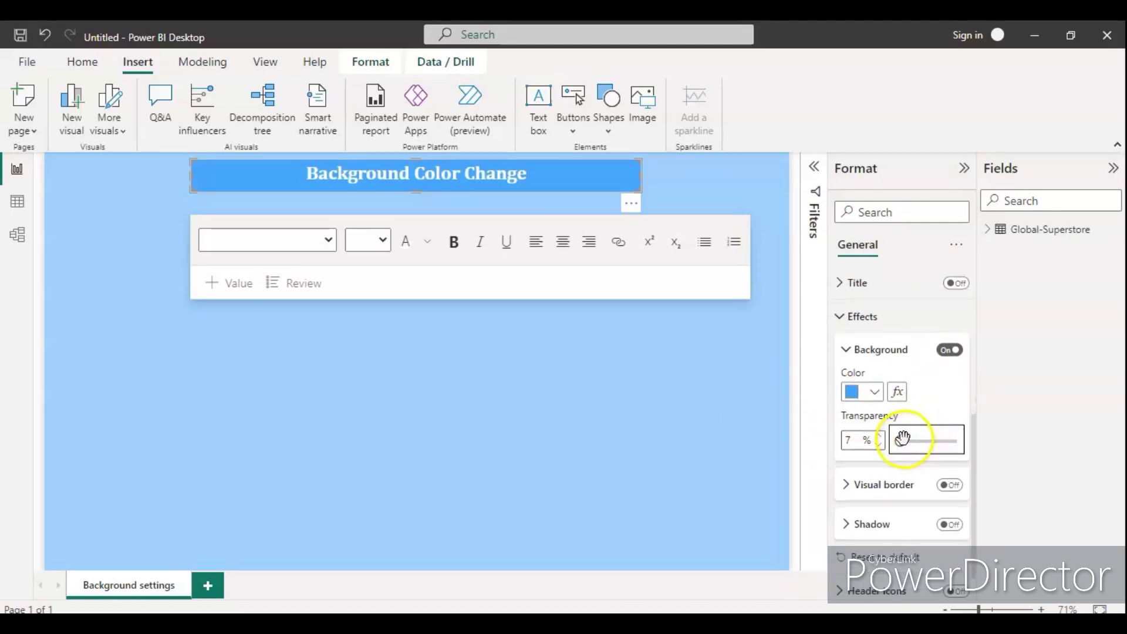
click(902, 441)
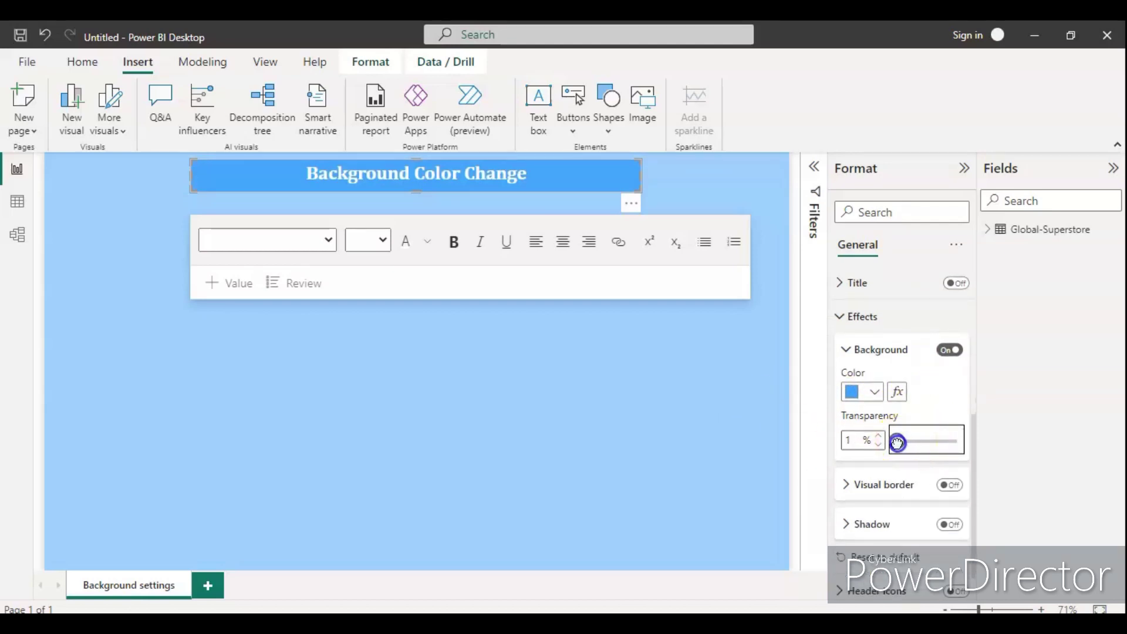
click(876, 391)
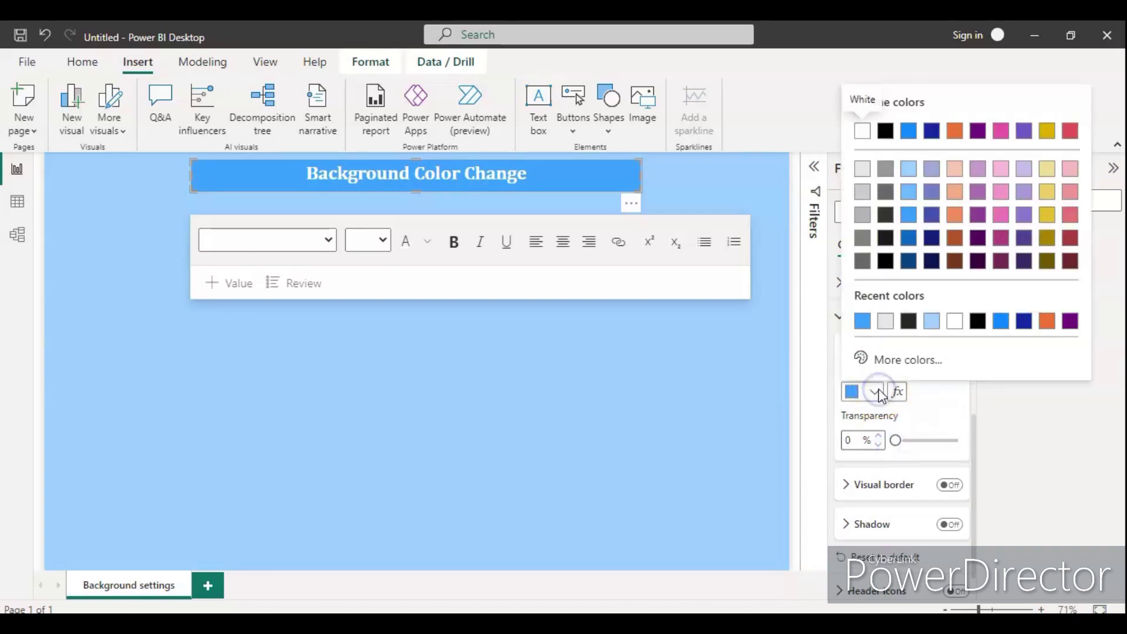
click(908, 239)
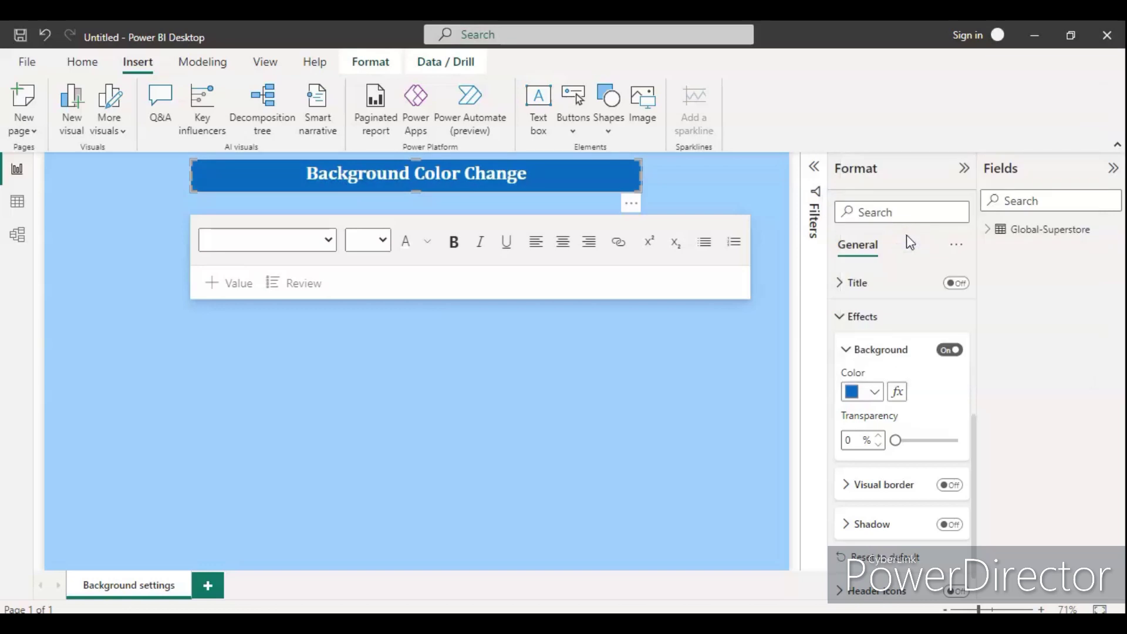
Turn on the title box's border with 1 px rounded corners and add a shadow.
click(950, 486)
click(847, 486)
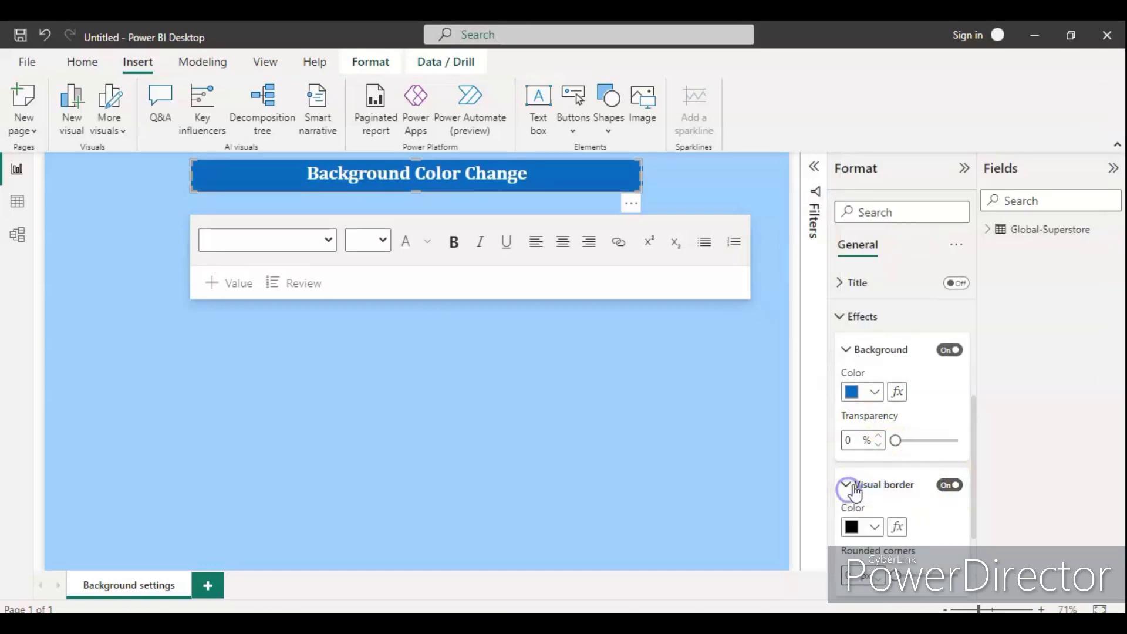
scroll(869, 482, down, 2)
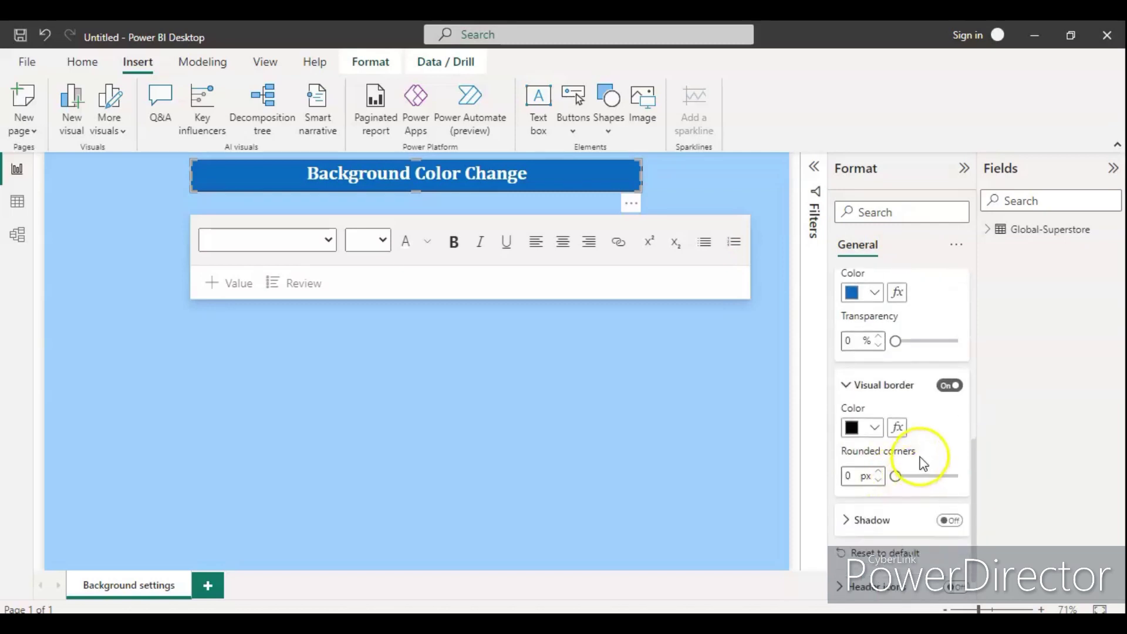
scroll(923, 463, down, 1)
click(879, 435)
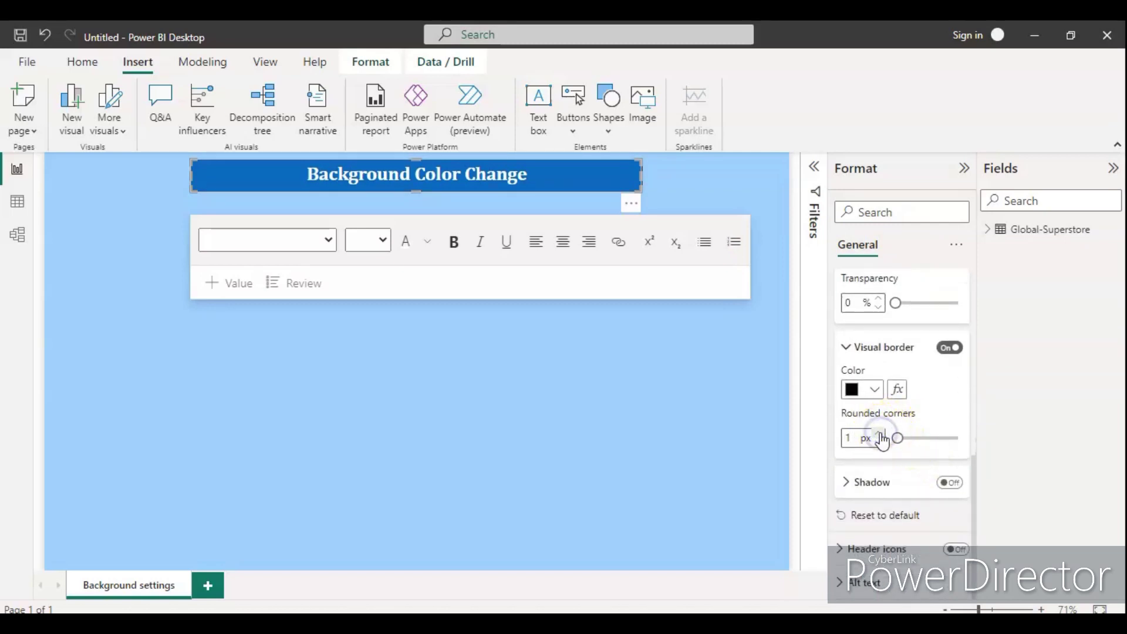
click(951, 483)
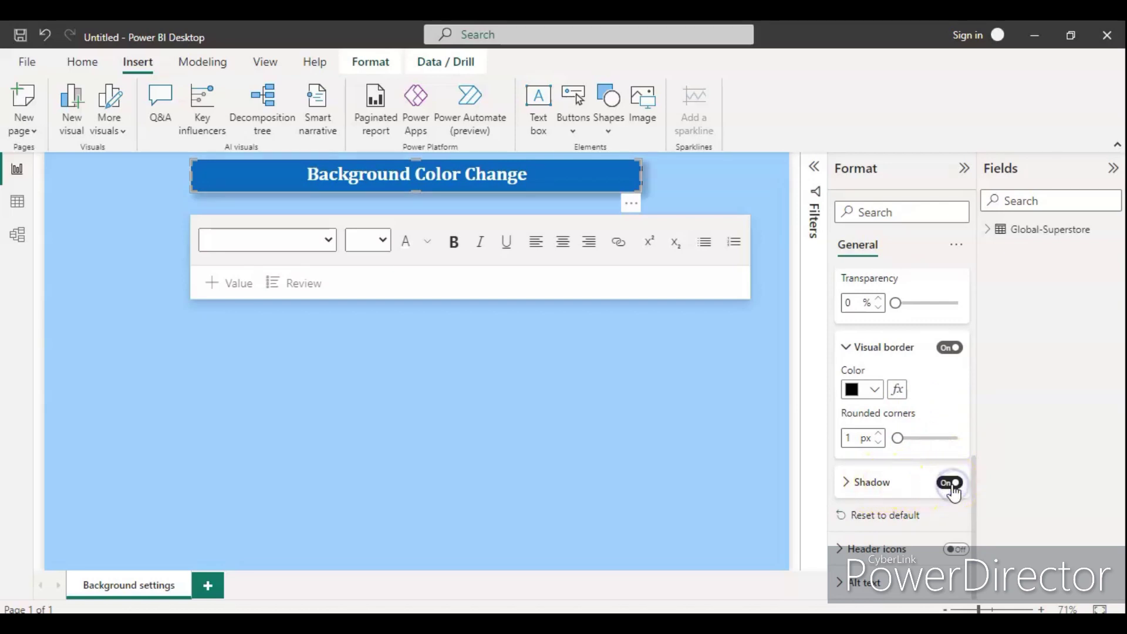
click(876, 483)
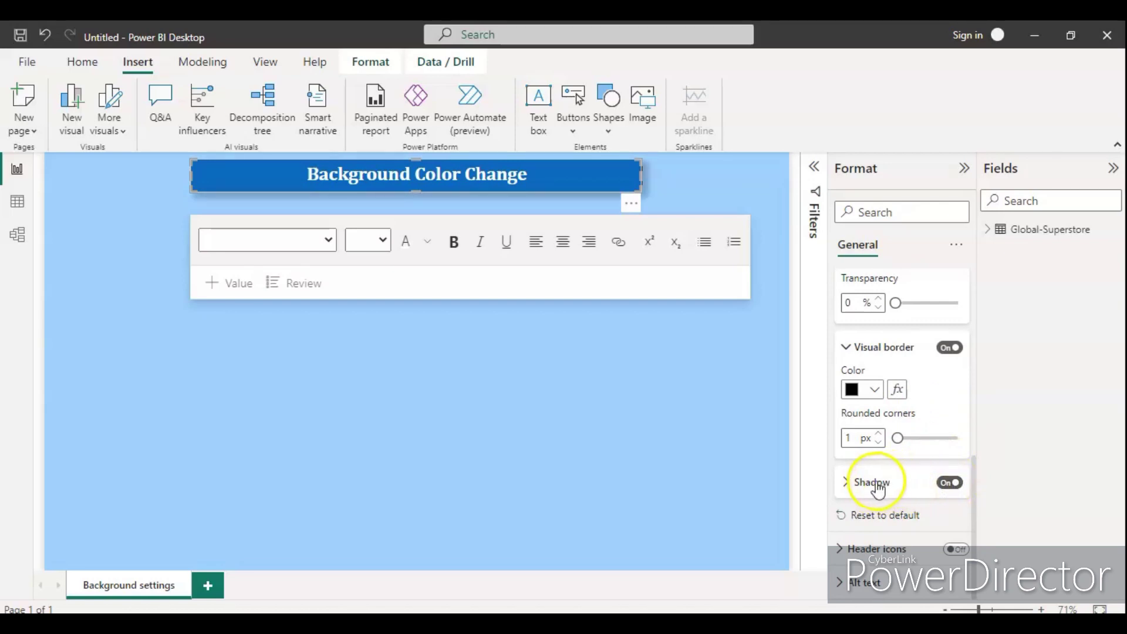
Collapse the Effects and size sections and deselect the title box.
scroll(860, 473, up, 5)
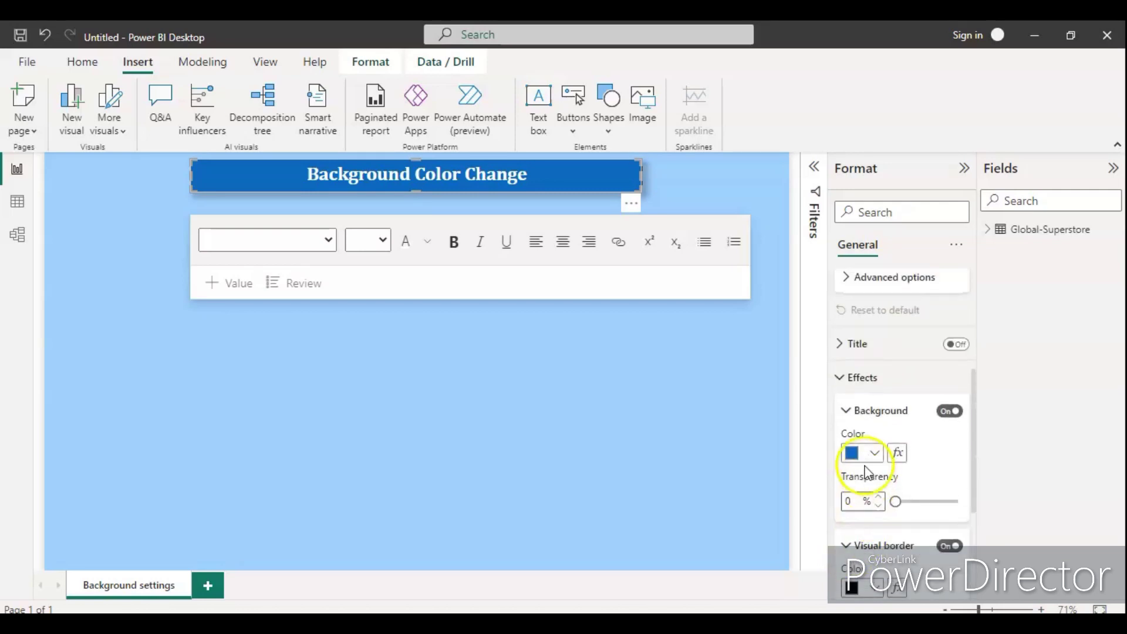
click(841, 477)
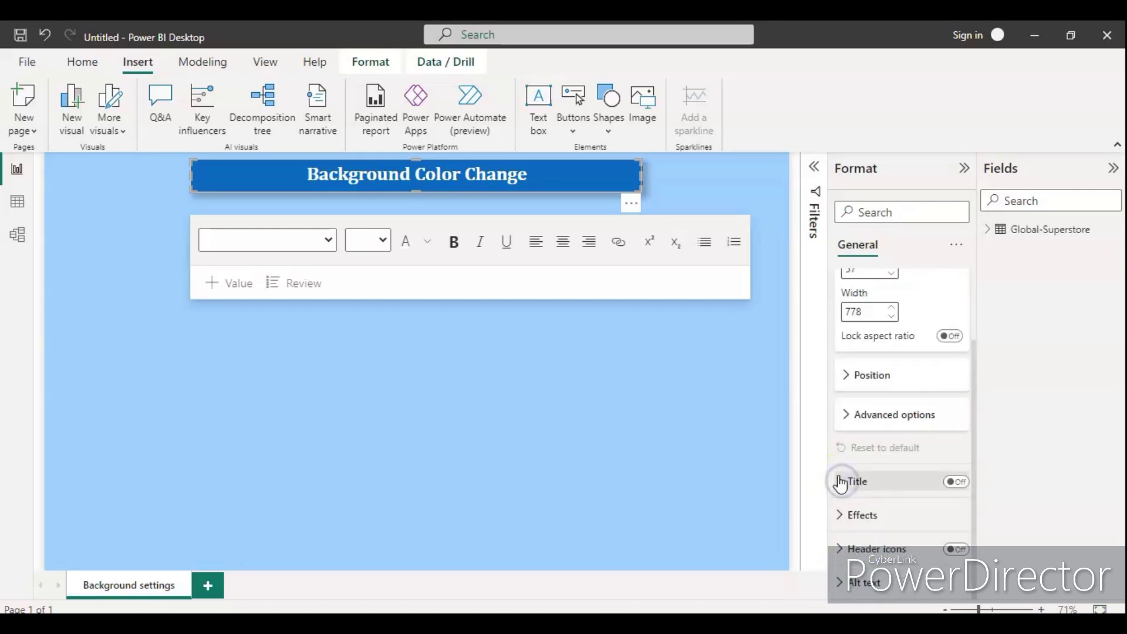
scroll(847, 427, up, 2)
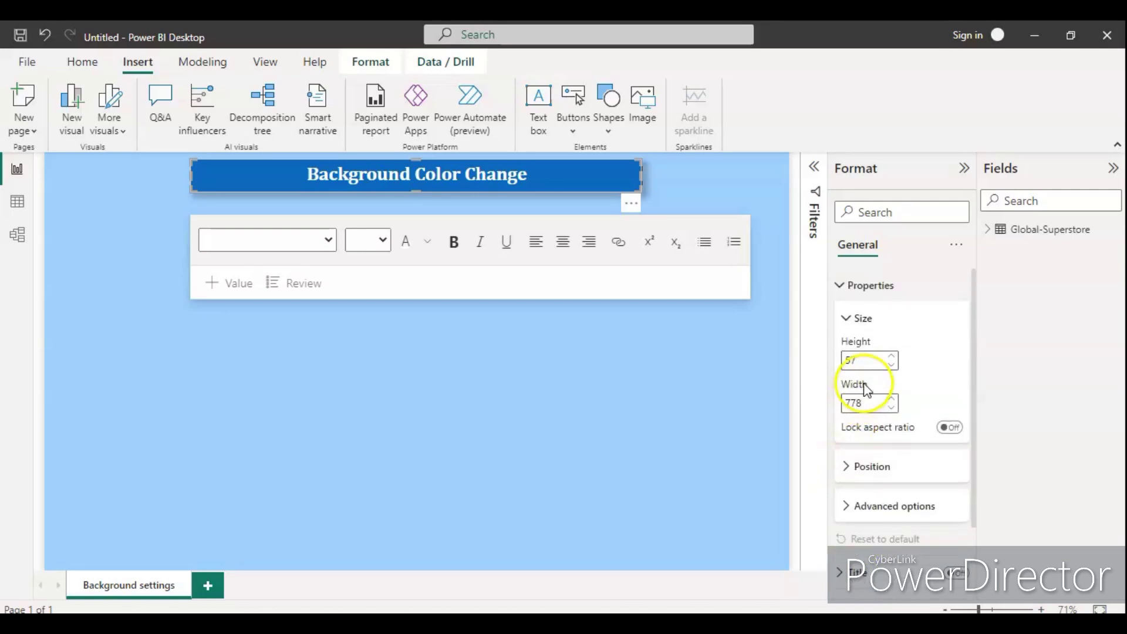
click(861, 359)
click(843, 285)
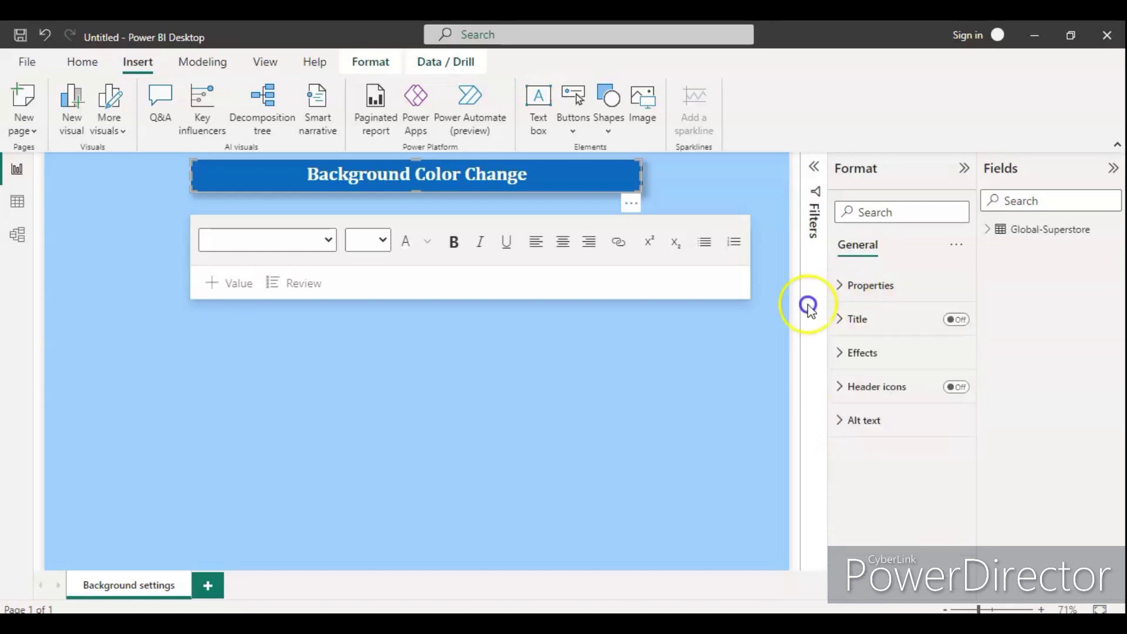
click(657, 365)
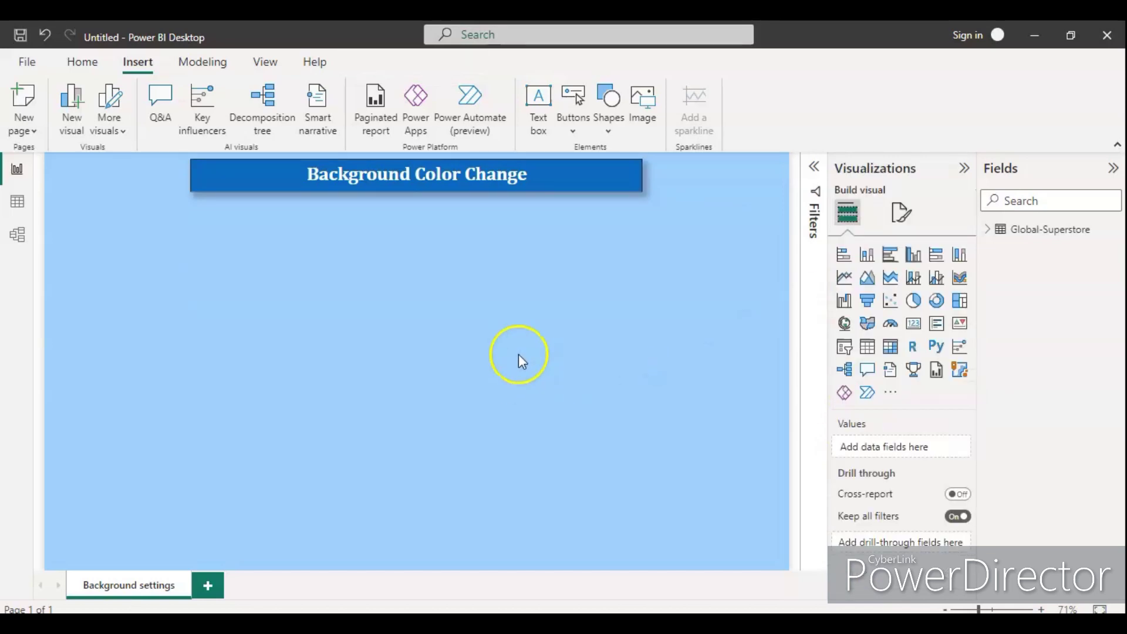
Drag the title box onto the page's red horizontal centre guide, then deselect it.
mouse_move(251, 194)
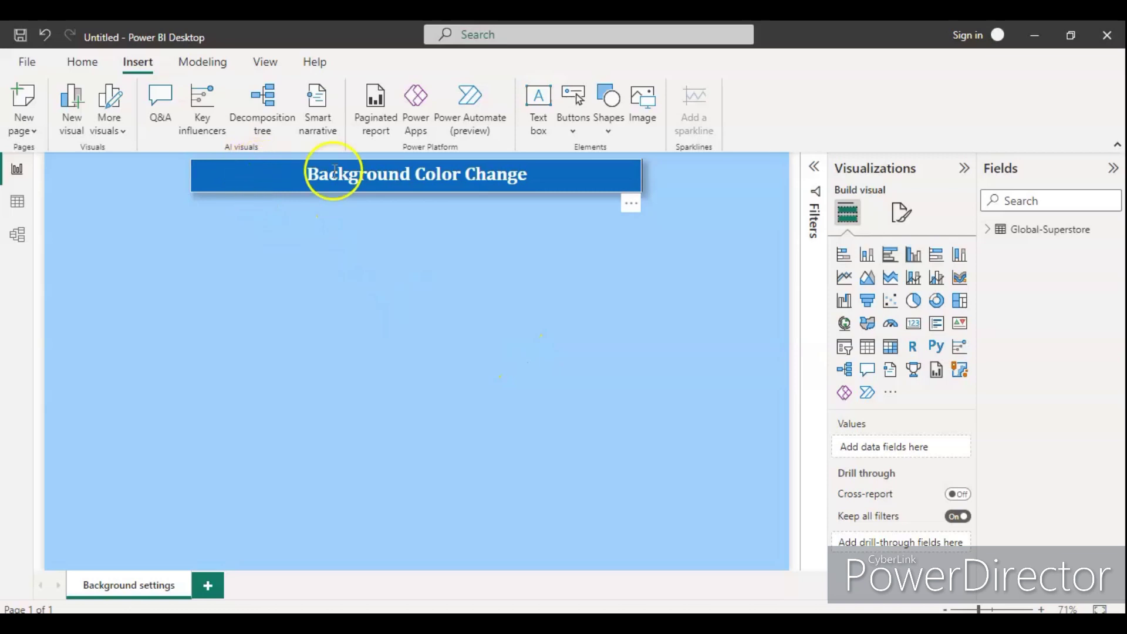
click(637, 206)
drag(637, 207, 632, 205)
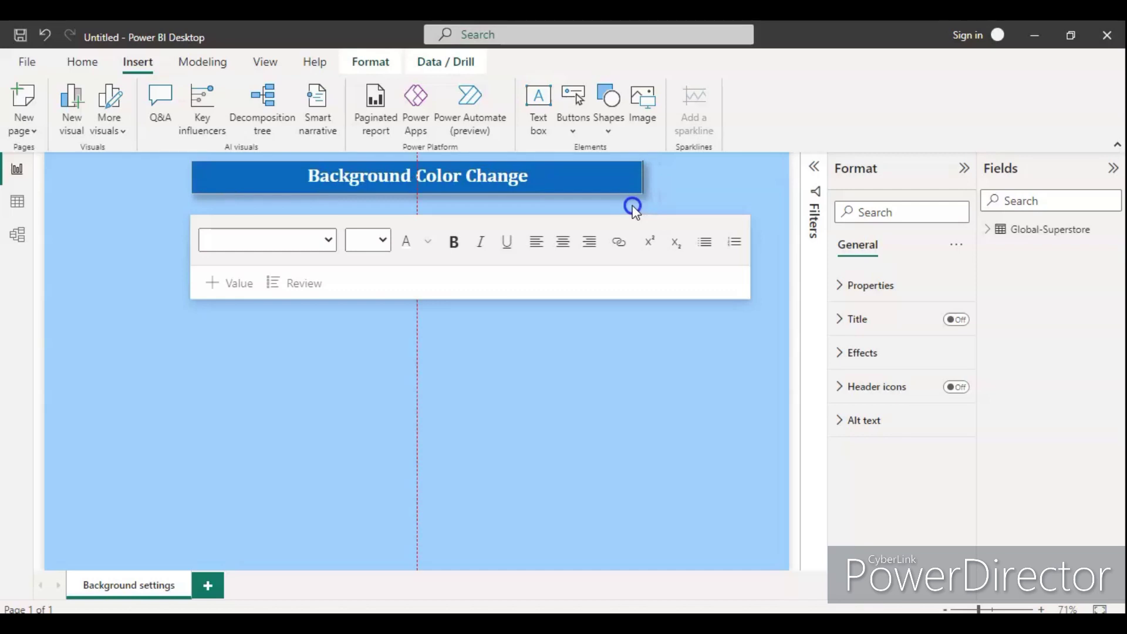
drag(632, 206, 632, 209)
click(602, 364)
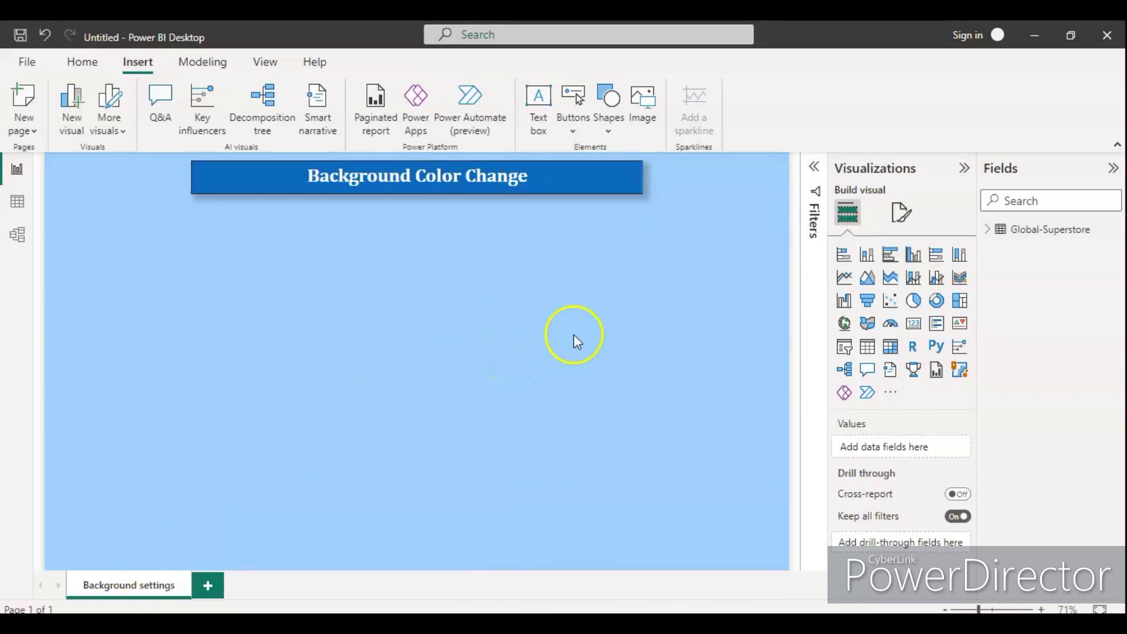
Add a stacked column chart with Sum of Sales on the Y-axis and Order Date on the X-axis.
click(996, 234)
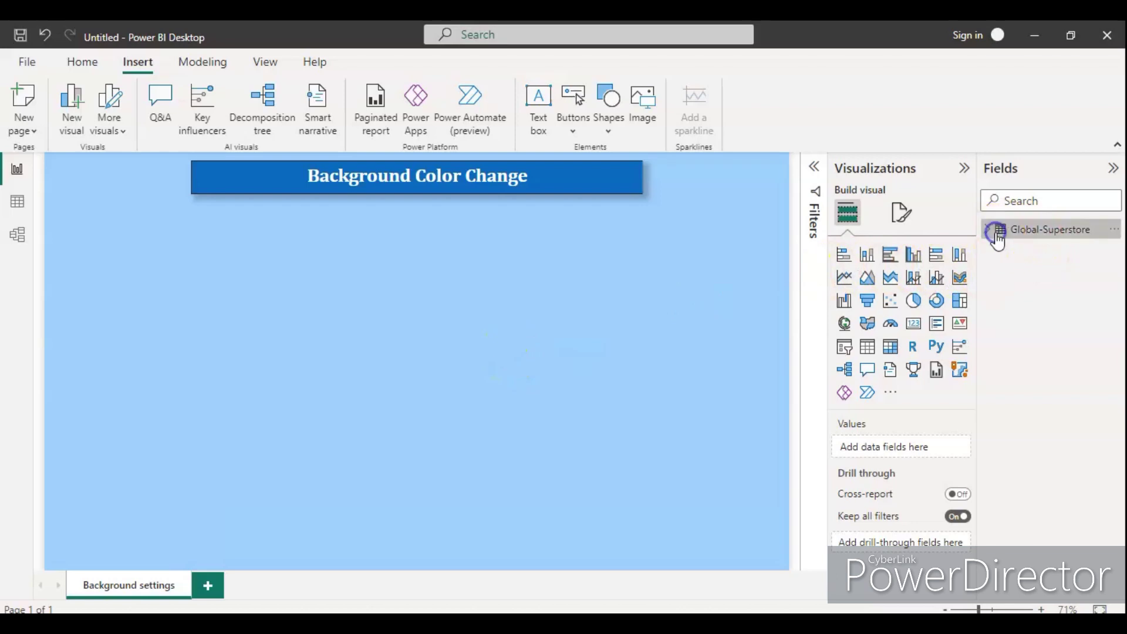
click(989, 235)
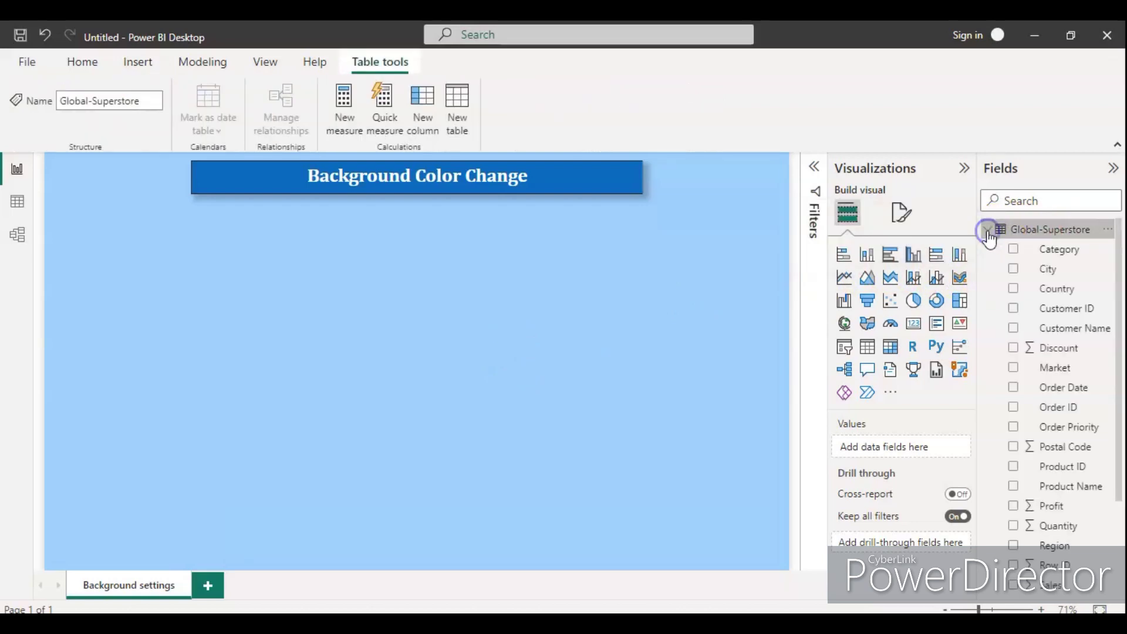
click(868, 256)
scroll(1060, 508, down, 3)
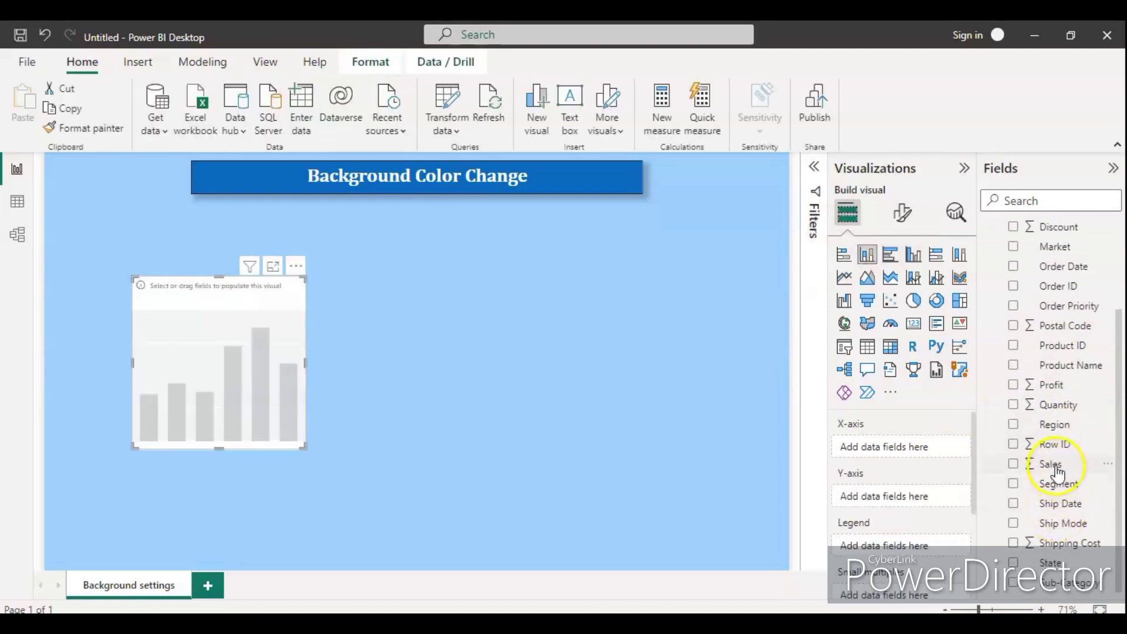
mouse_move(1057, 469)
mouse_down()
mouse_move(969, 465)
mouse_move(865, 503)
mouse_move(870, 492)
mouse_move(891, 499)
mouse_up()
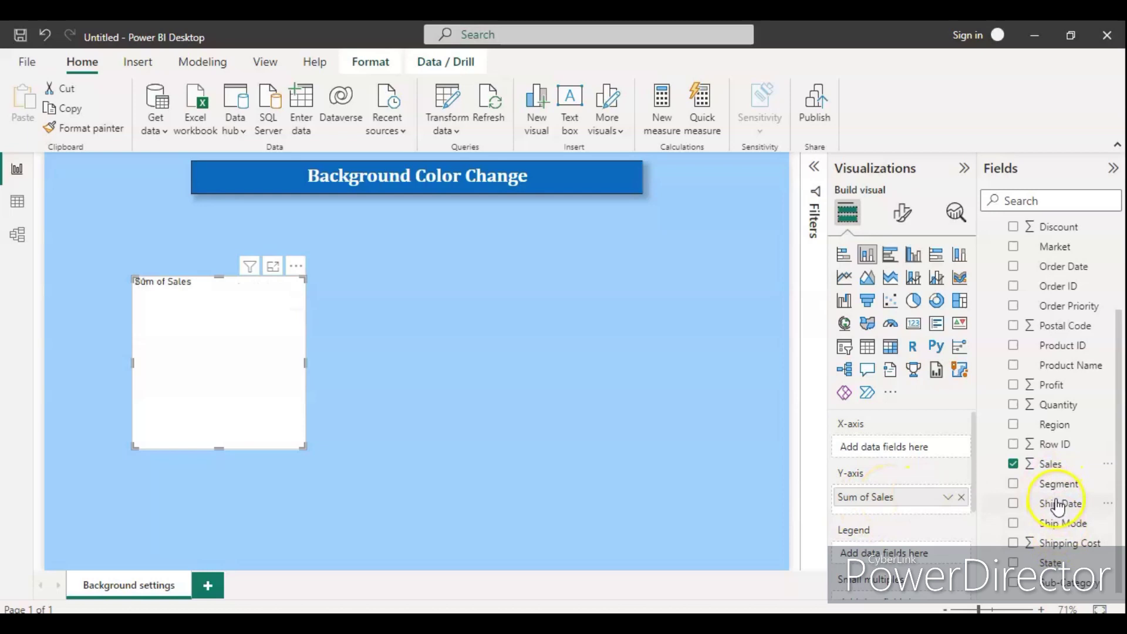
scroll(1058, 505, up, 3)
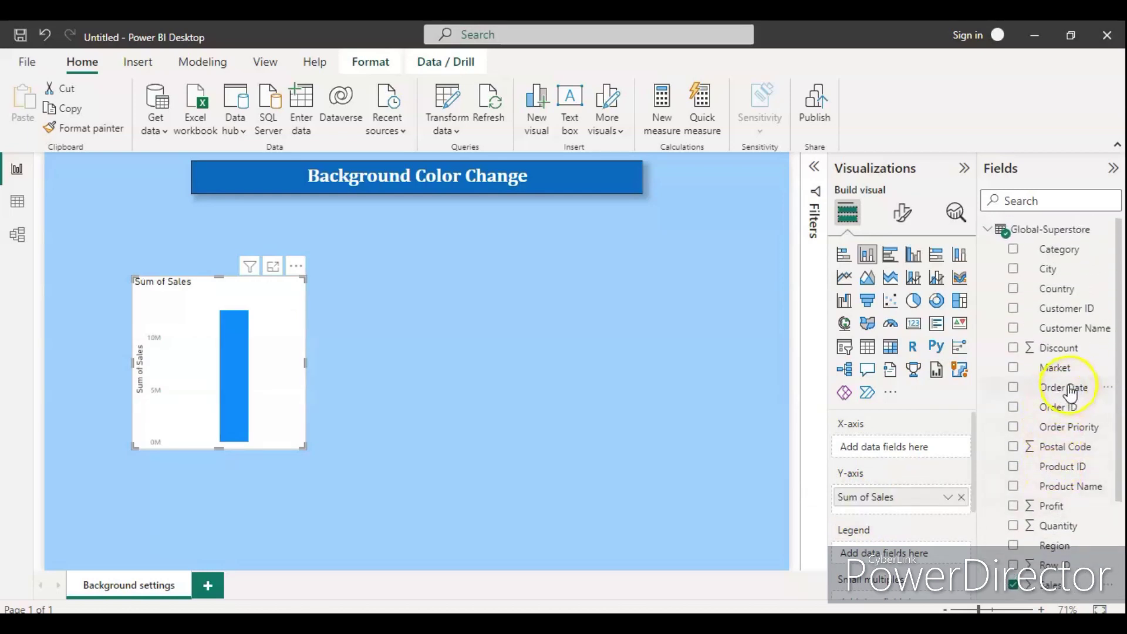
drag(1064, 387, 917, 447)
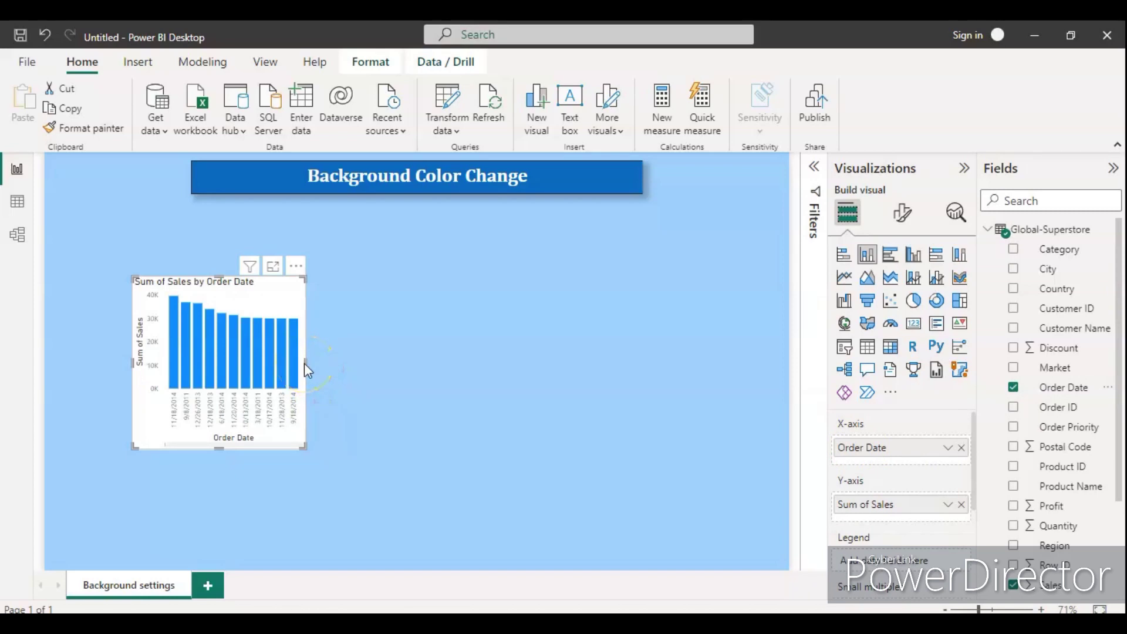
Widen the column chart, then remove Order Date from its X-axis.
scroll(912, 476, down, 2)
scroll(912, 477, up, 2)
click(946, 450)
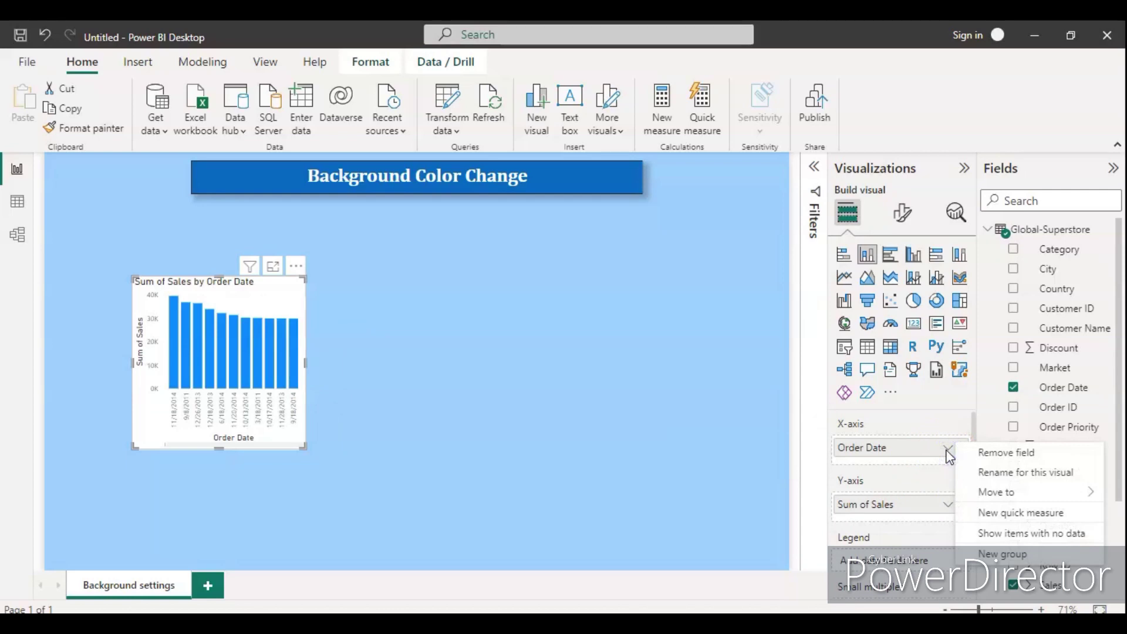
click(931, 424)
drag(307, 362, 459, 365)
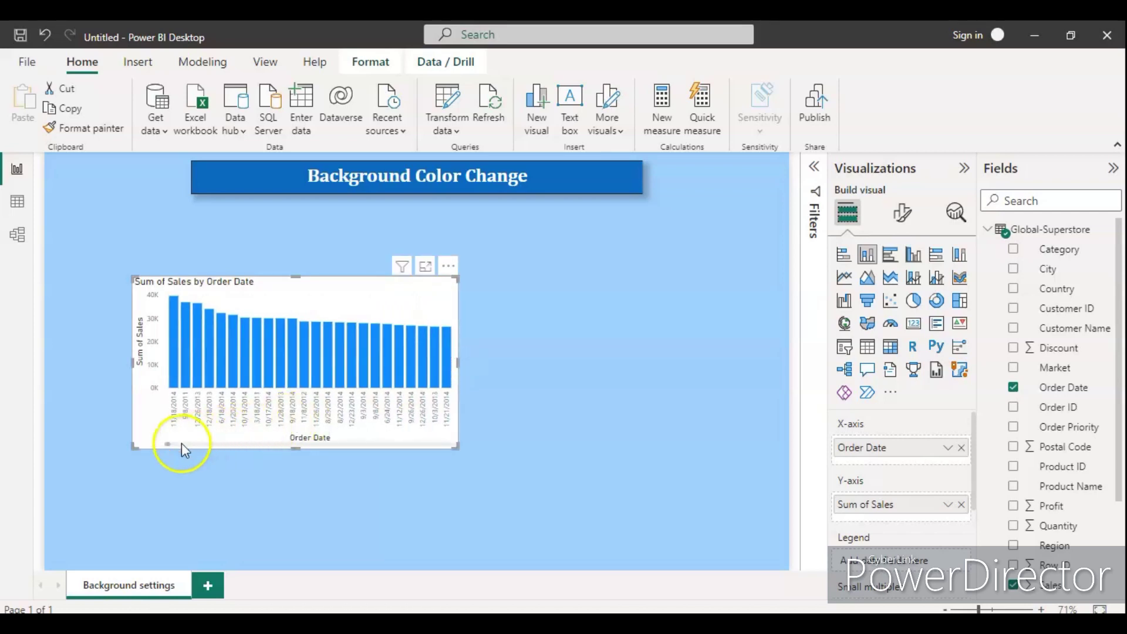
mouse_move(169, 443)
mouse_down()
mouse_move(440, 446)
mouse_move(167, 452)
mouse_up()
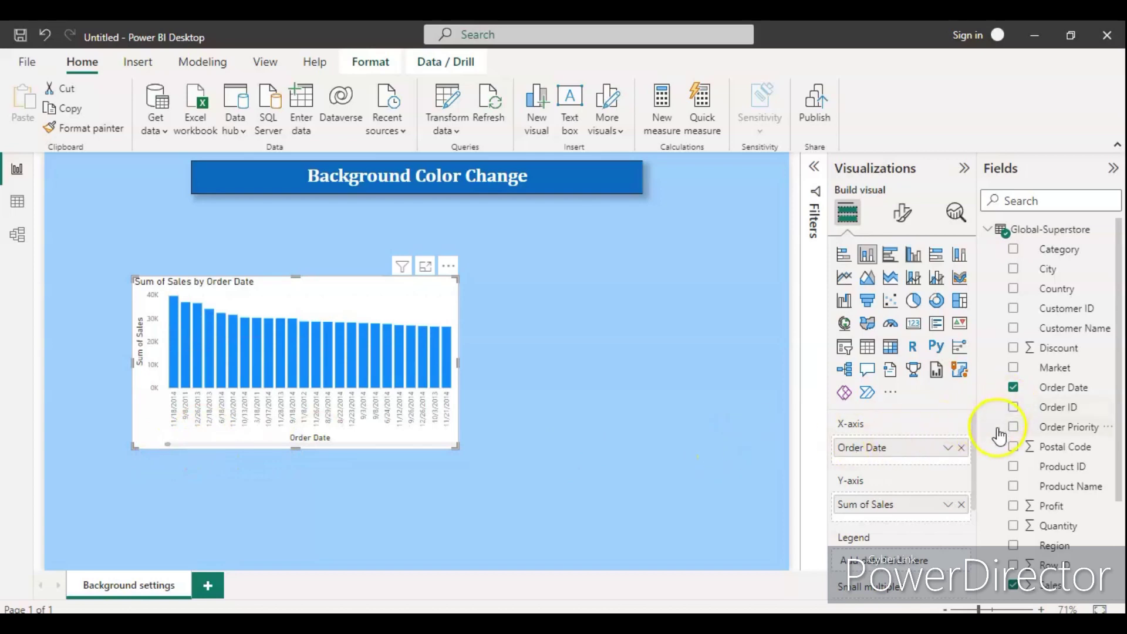
click(1013, 388)
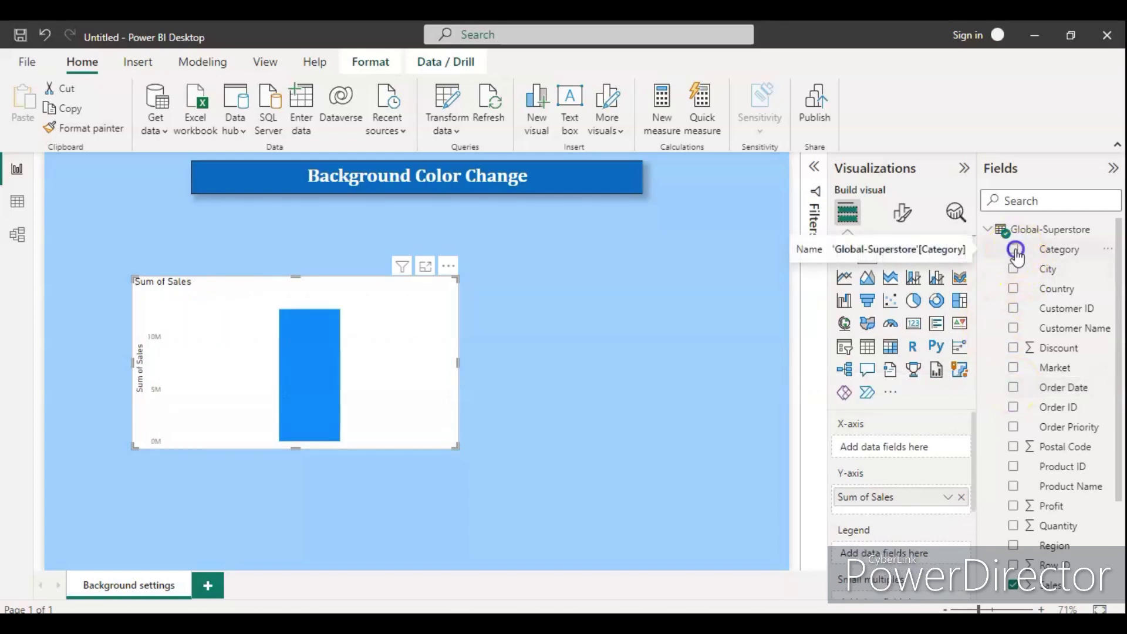
Put Category on the column chart's X-axis for Sum of Sales by Category, and narrow the chart.
drag(1017, 256, 898, 549)
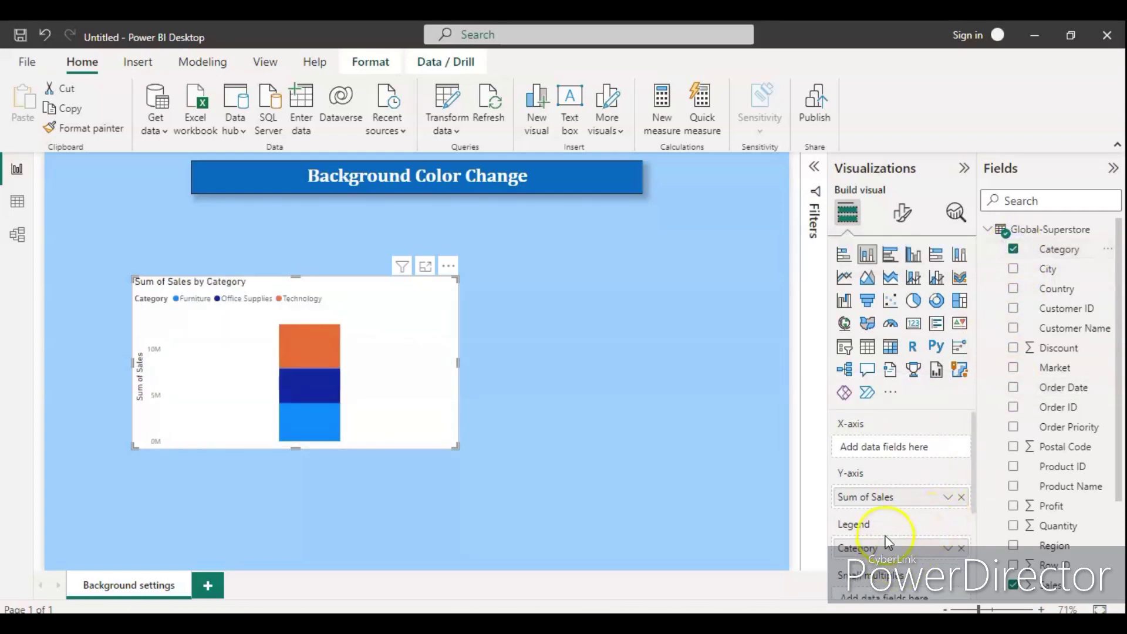
drag(903, 553, 908, 455)
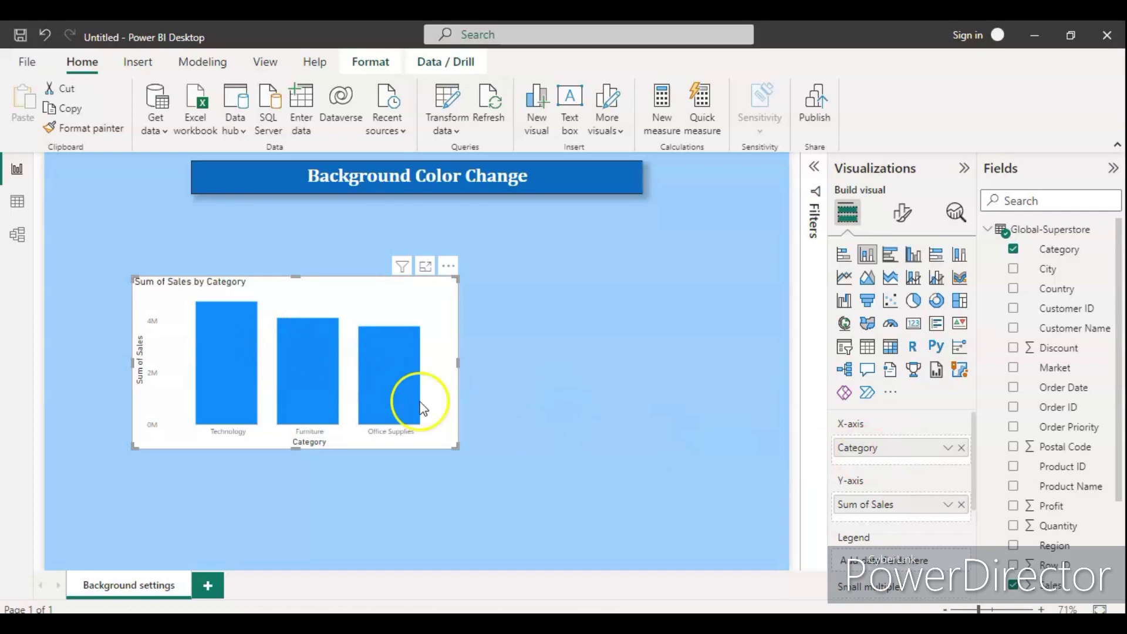
scroll(1010, 411, down, 2)
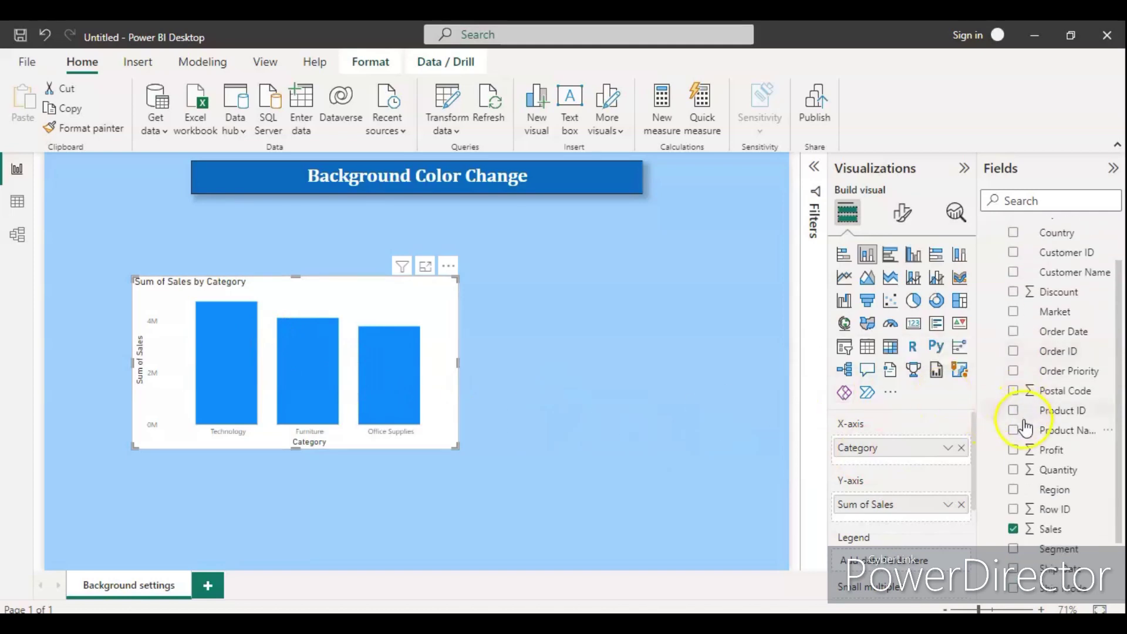
scroll(1024, 464, up, 2)
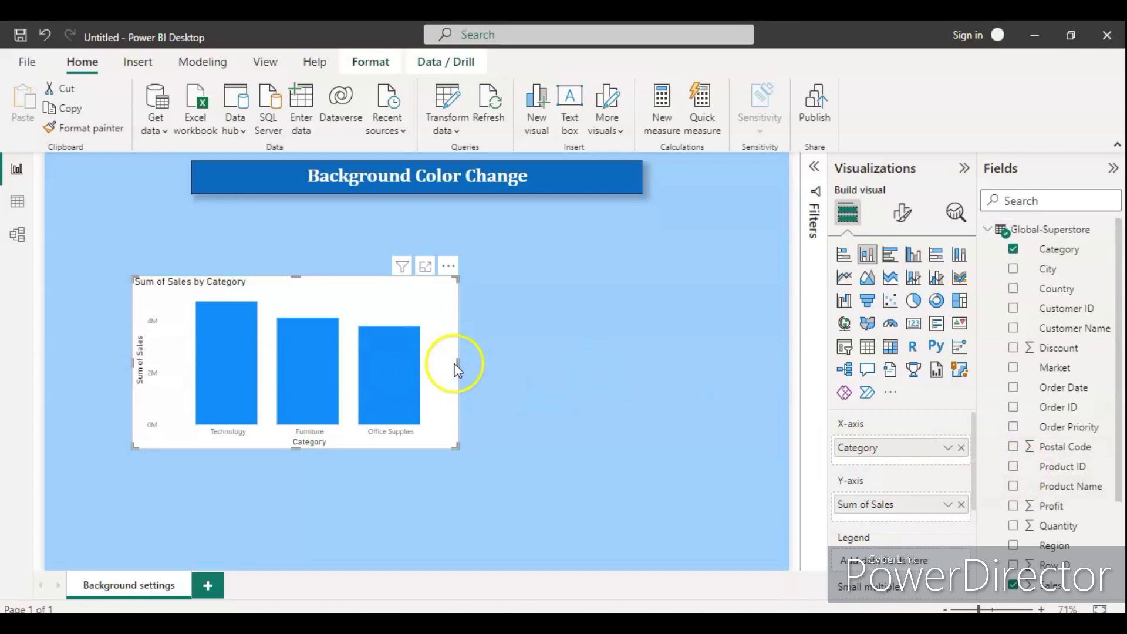
drag(456, 368, 361, 355)
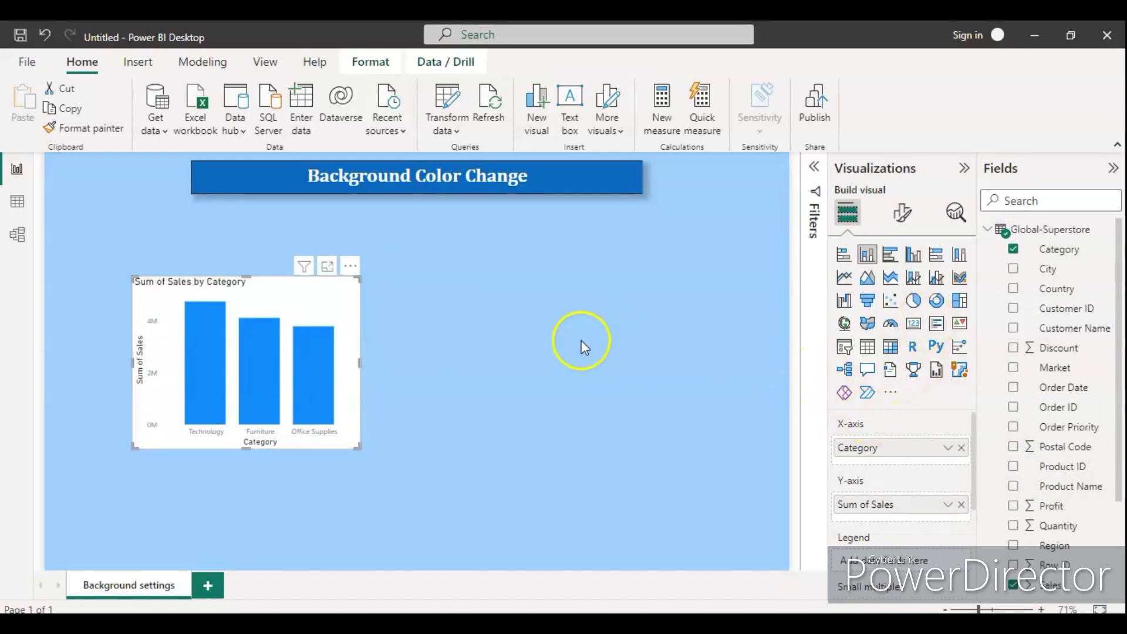
click(562, 347)
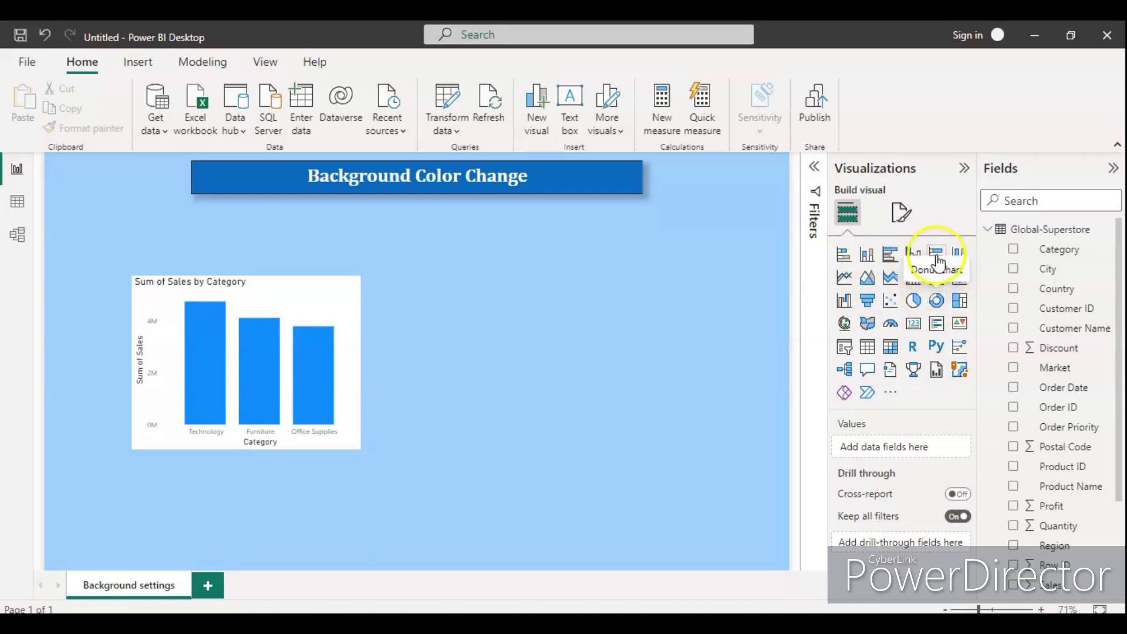
Add a donut chart beside the column chart and make it taller.
click(935, 302)
drag(352, 511, 631, 332)
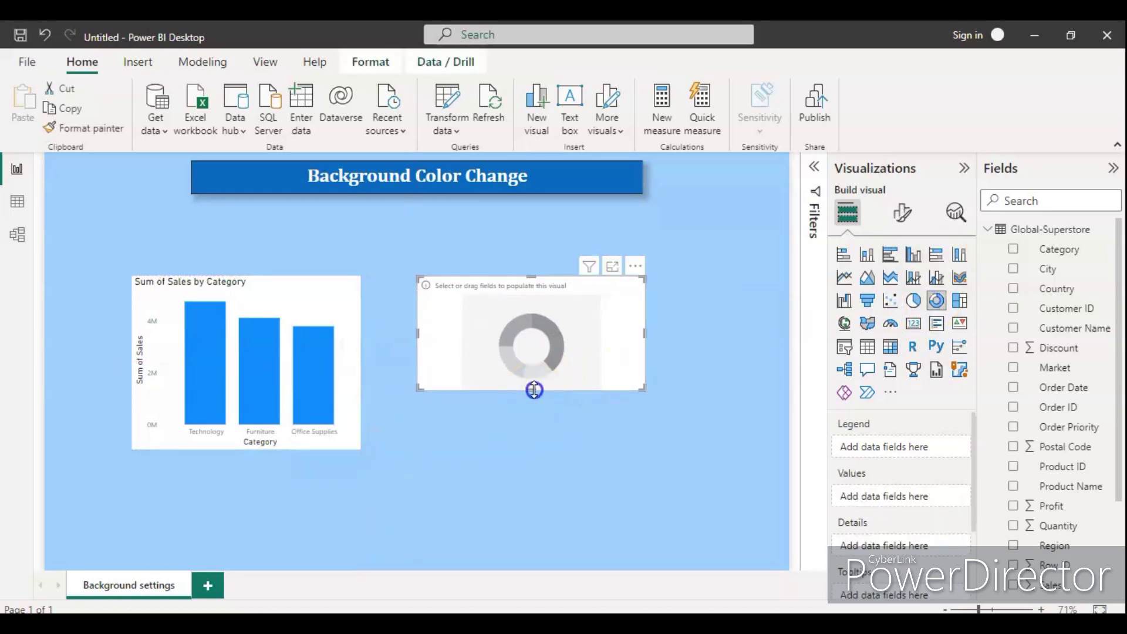
drag(533, 390, 535, 448)
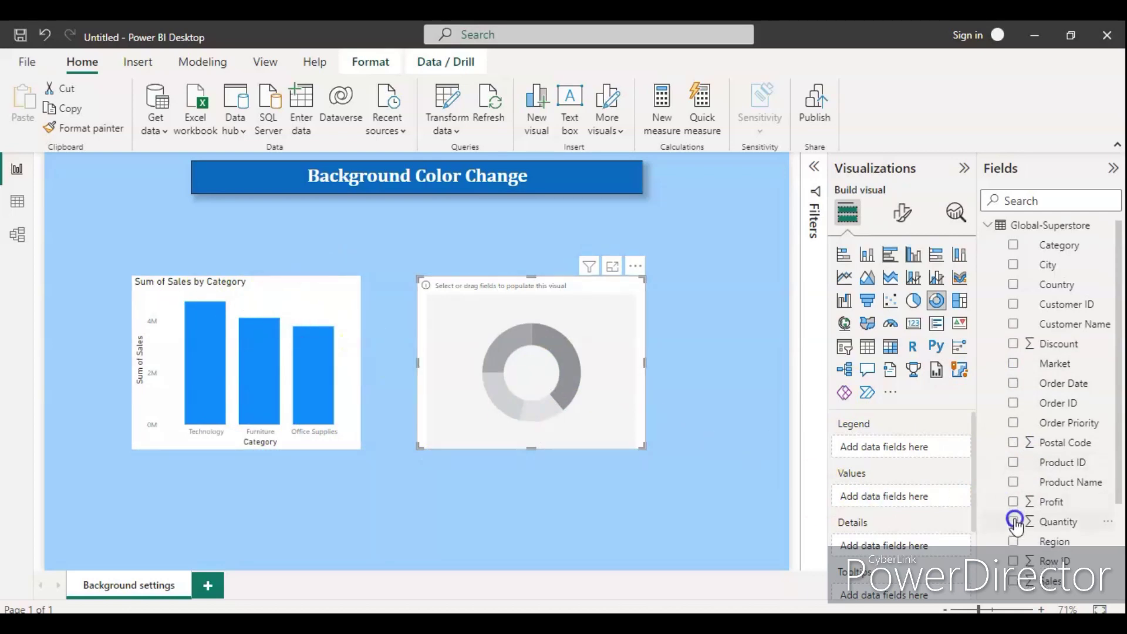
Set the donut to Sum of Profit split by Region, then widen it slightly.
scroll(1034, 499, down, 3)
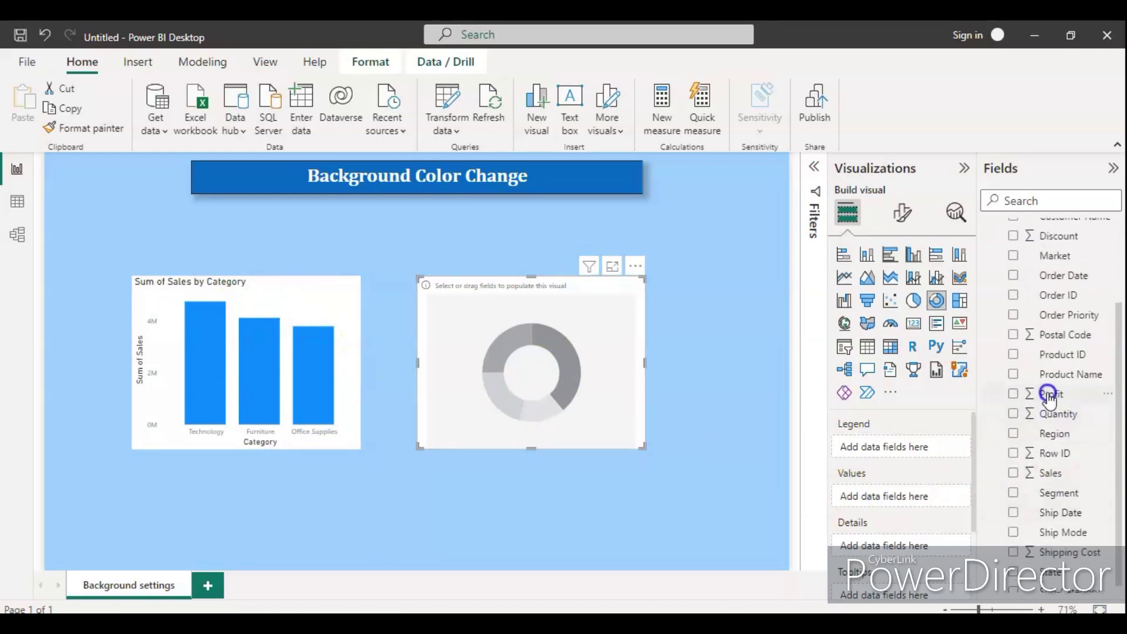
drag(1049, 397, 903, 497)
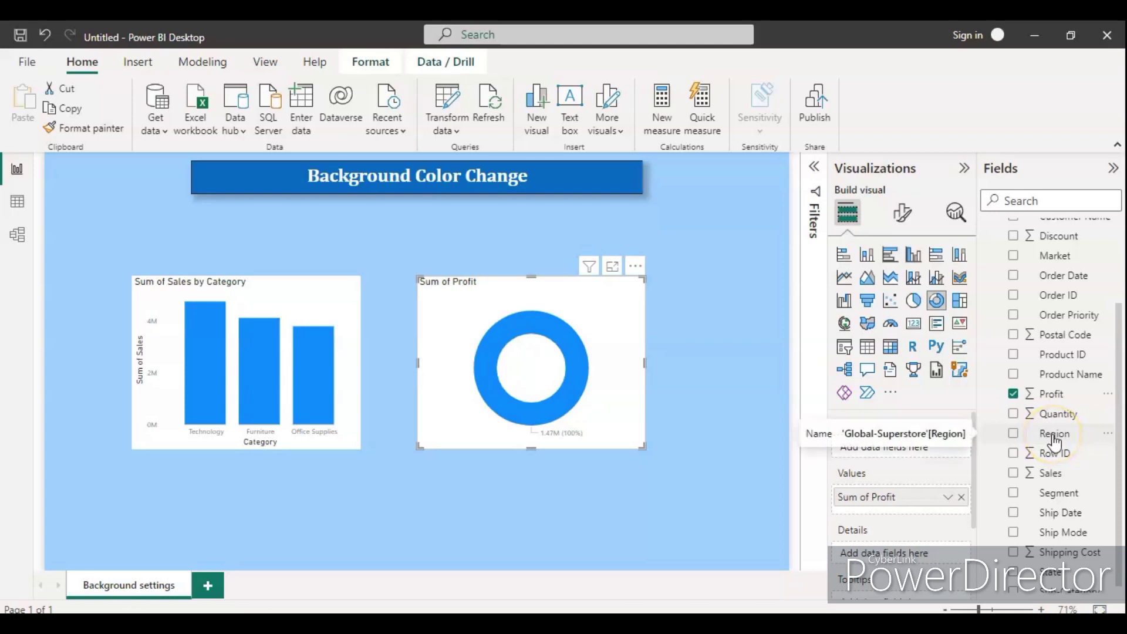
drag(1055, 440, 907, 449)
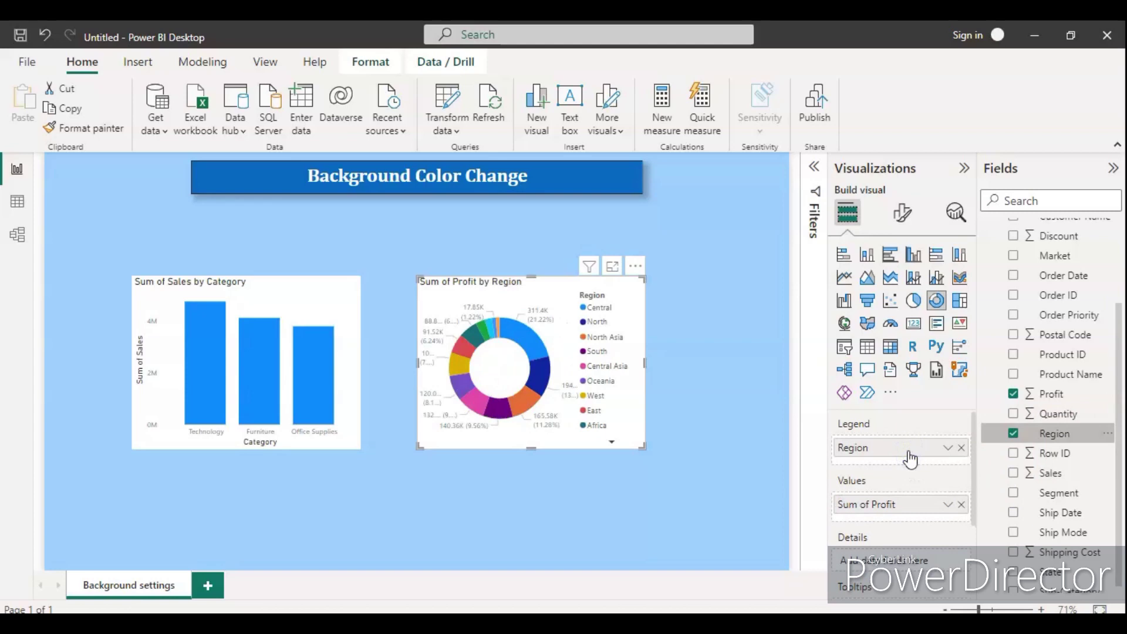
scroll(903, 526, down, 1)
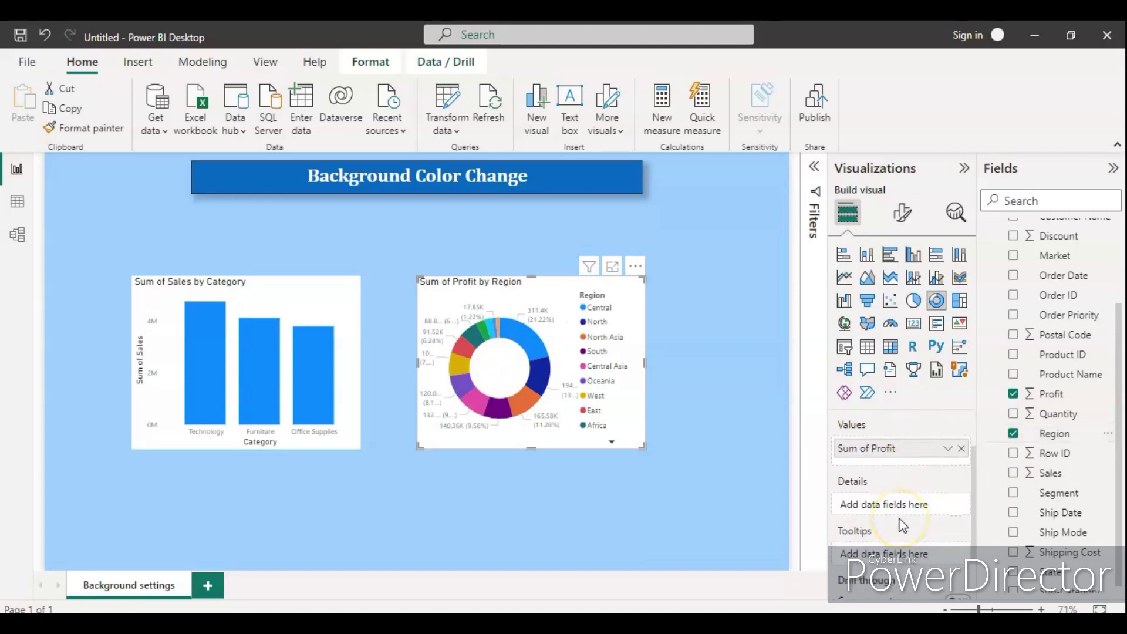
scroll(903, 526, up, 1)
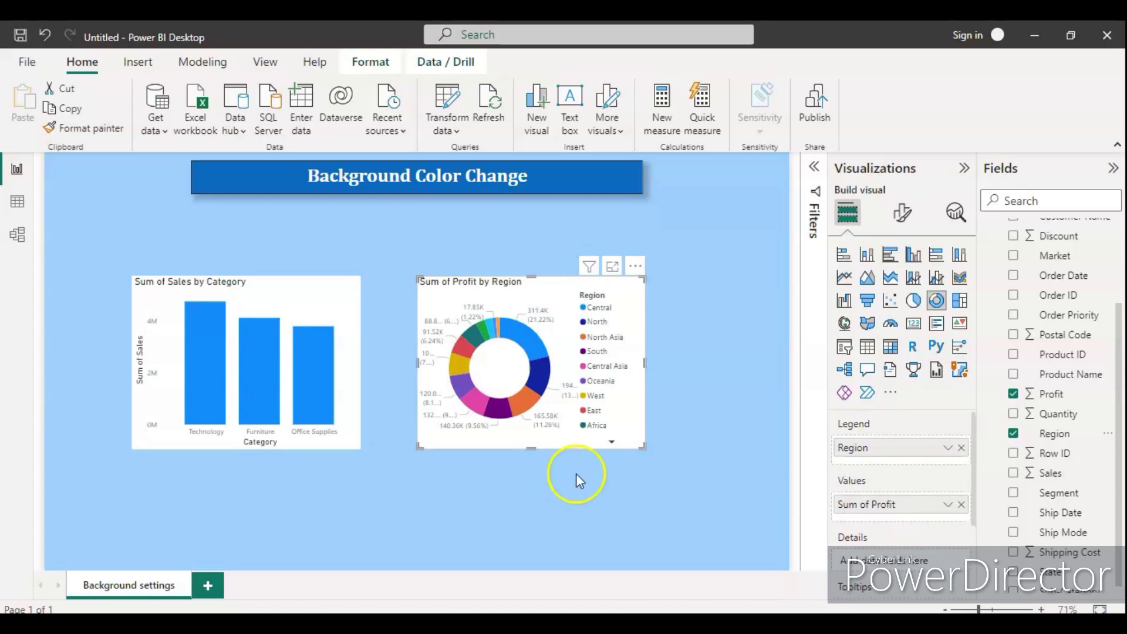
drag(644, 365, 665, 363)
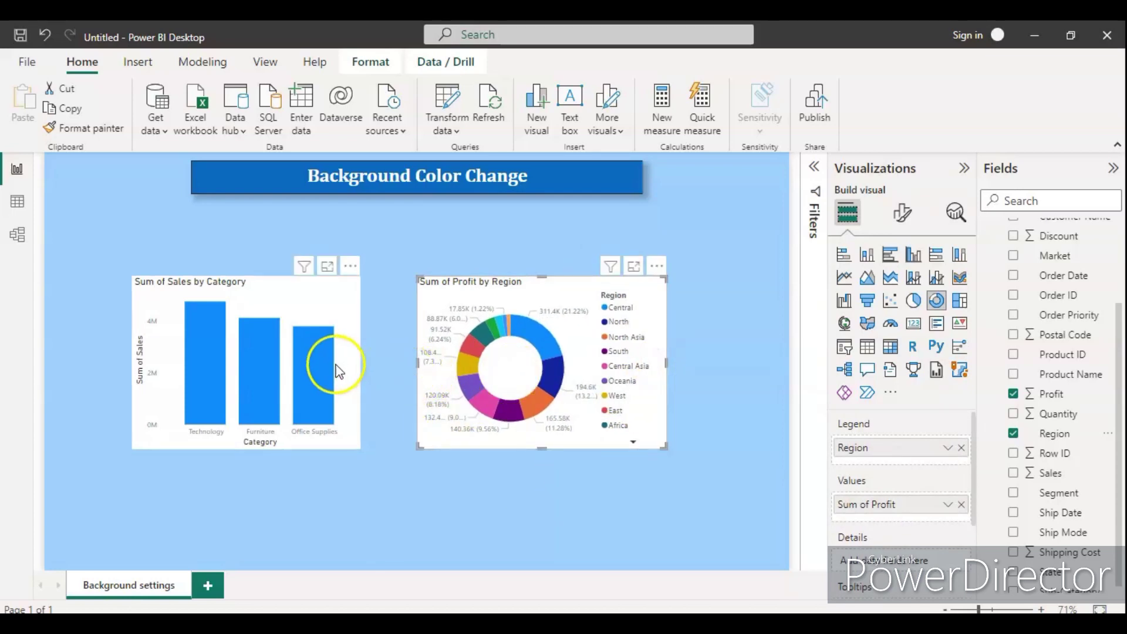
Insert a card visual just below the title, made shorter and narrower.
click(355, 302)
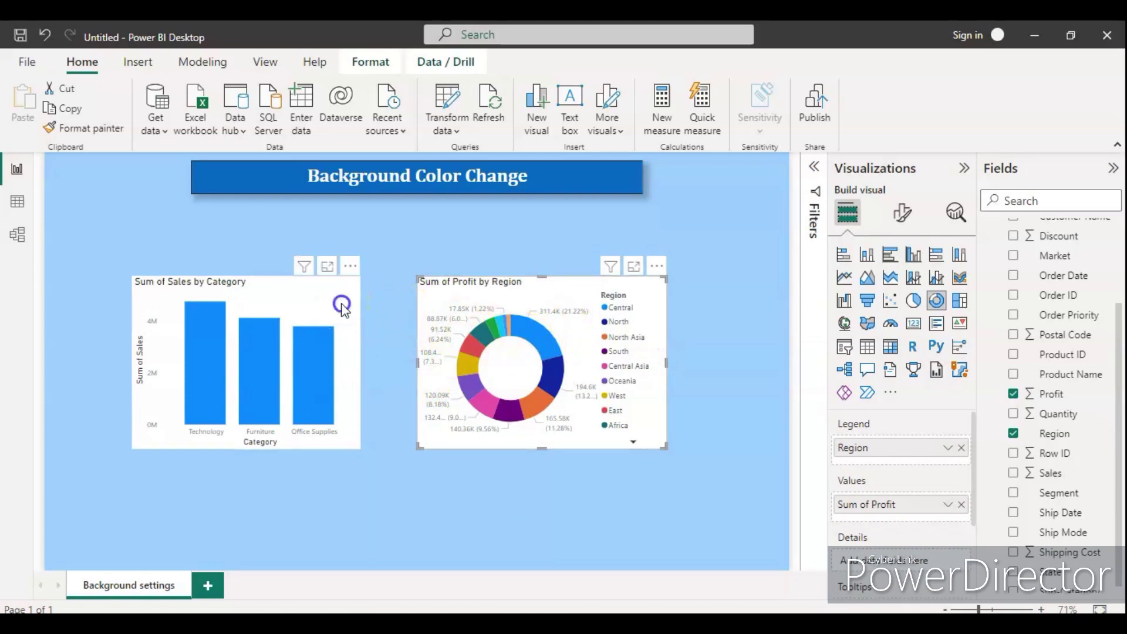
click(471, 240)
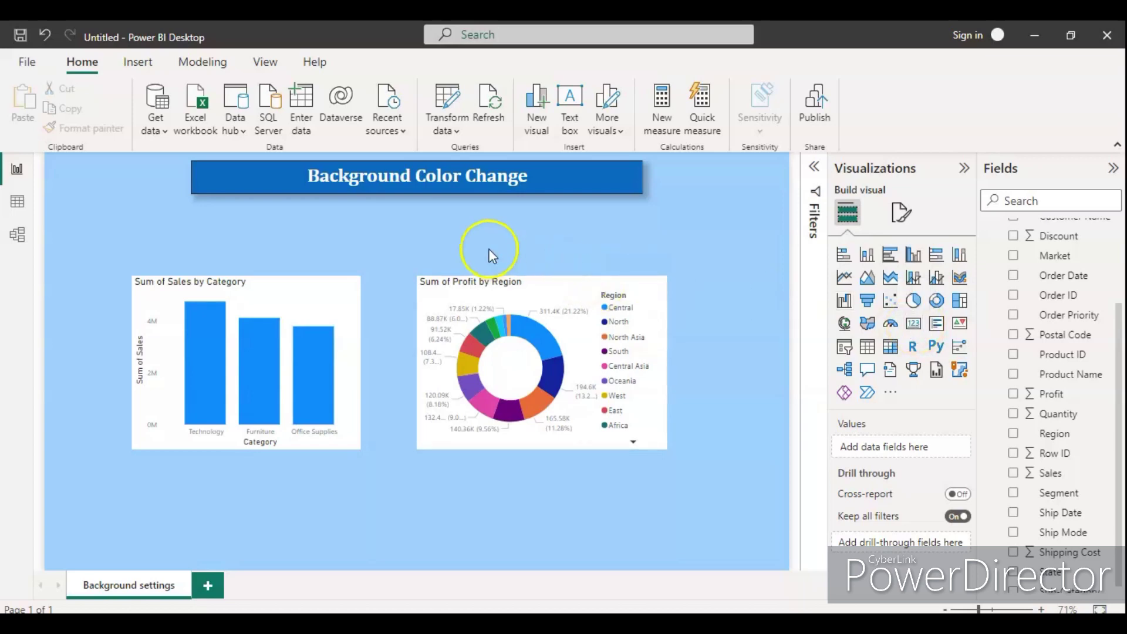
click(913, 323)
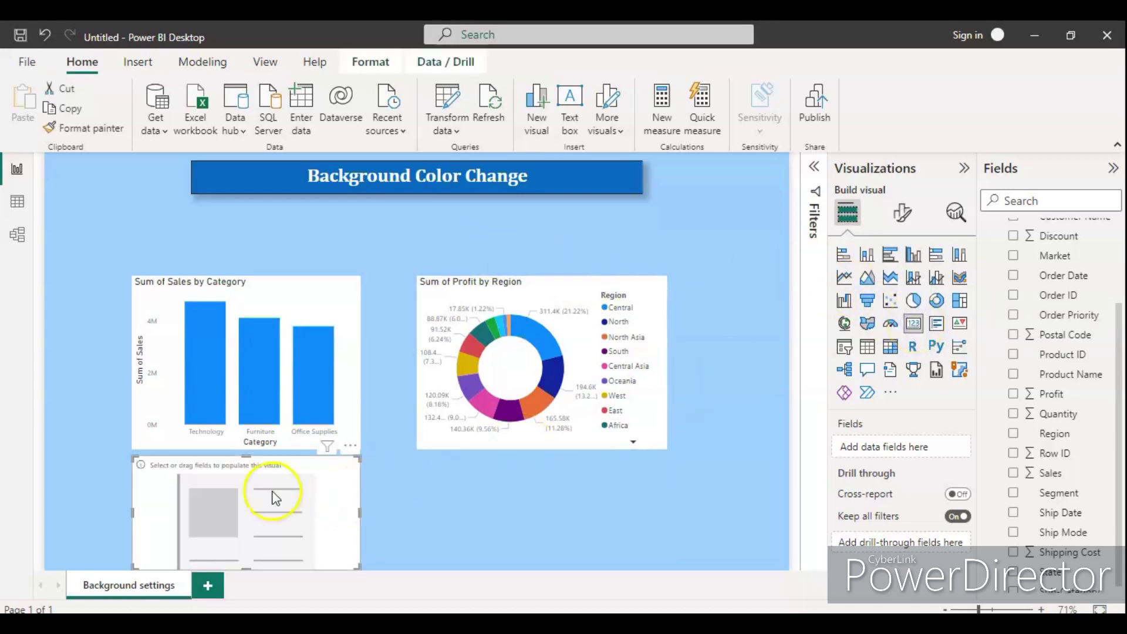
drag(276, 490, 331, 243)
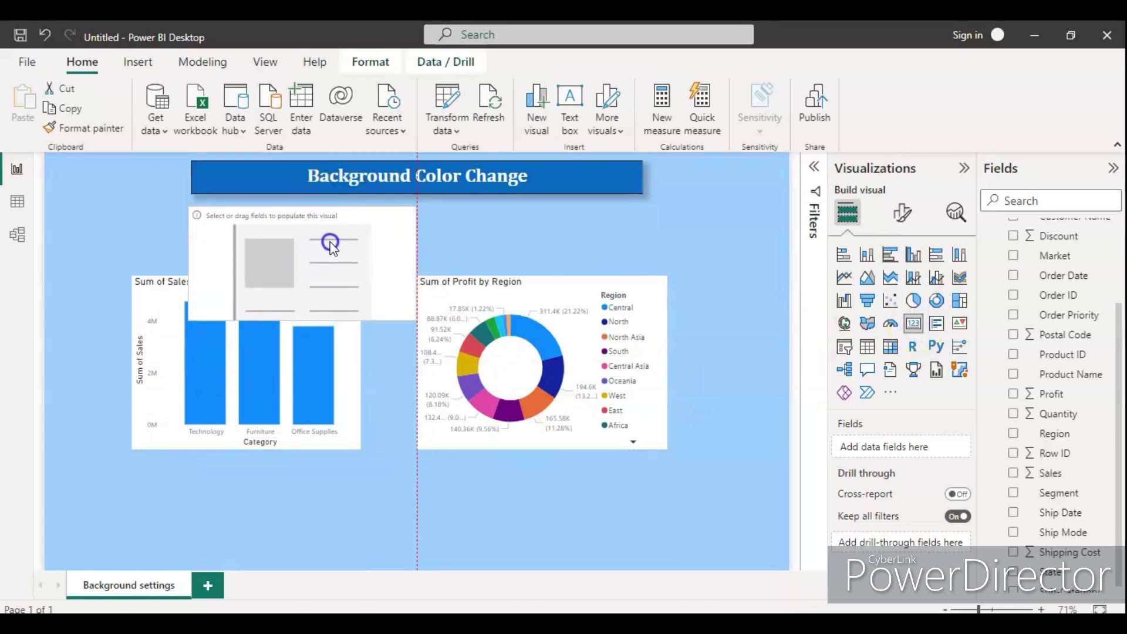
drag(311, 319, 316, 252)
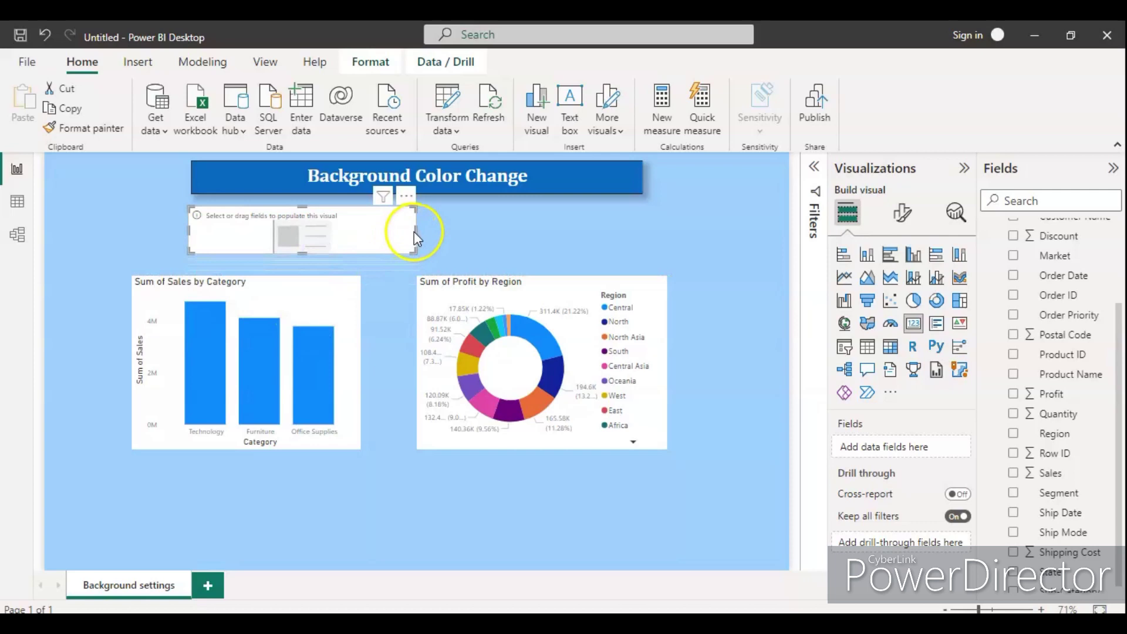
drag(414, 231, 254, 250)
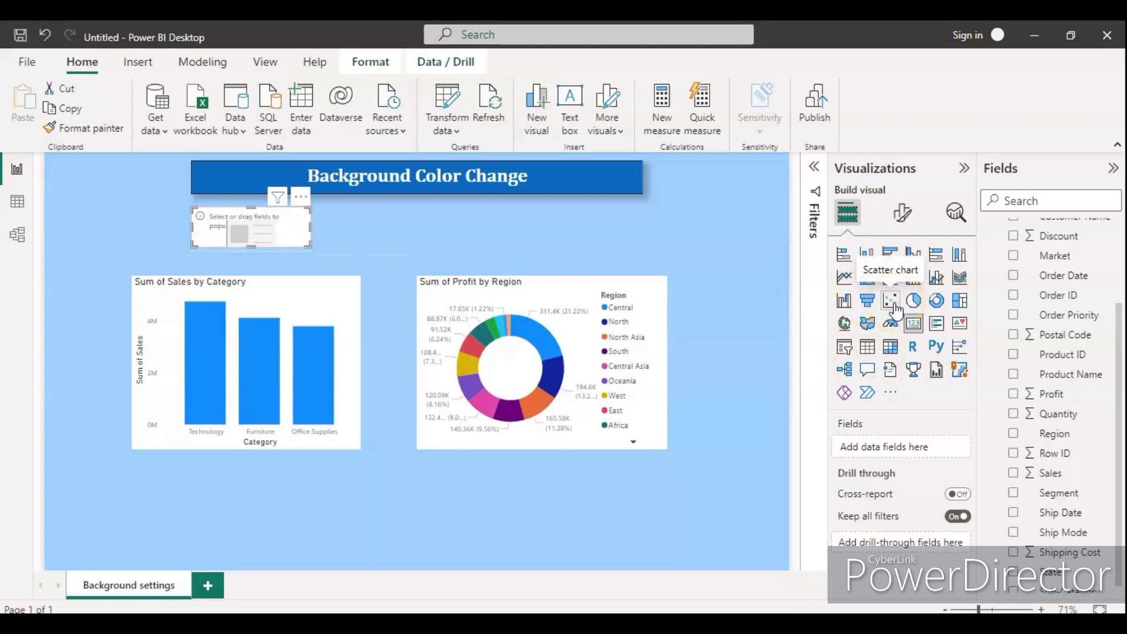
Add the Sales field to the card so it shows 12.64M.
scroll(1045, 382, up, 3)
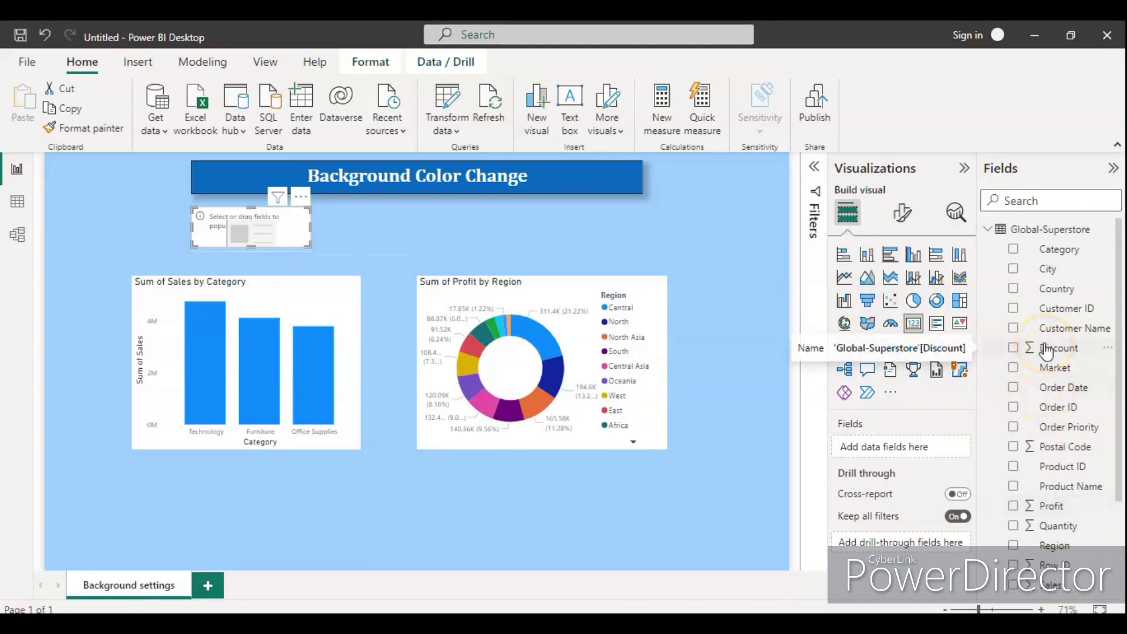
scroll(1046, 350, down, 2)
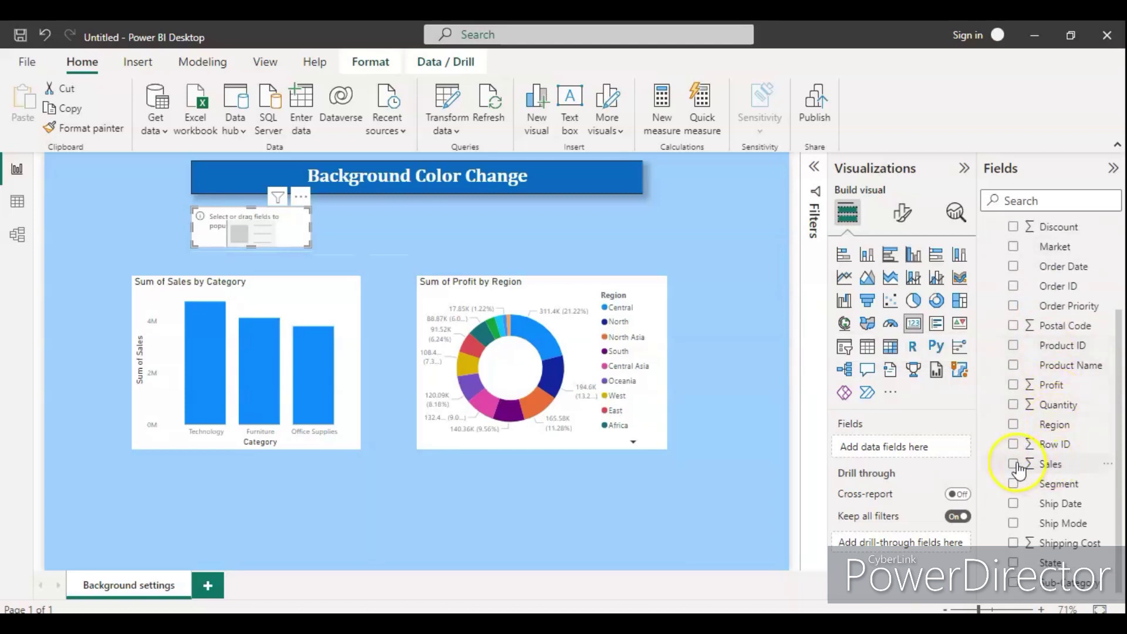
drag(1045, 468, 908, 456)
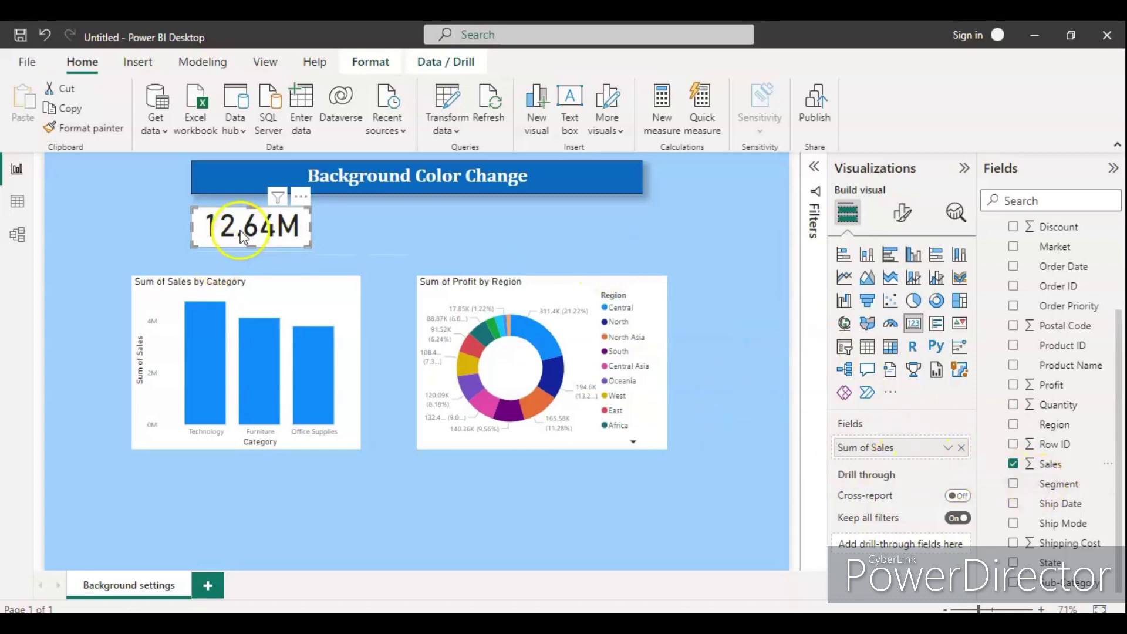
click(333, 228)
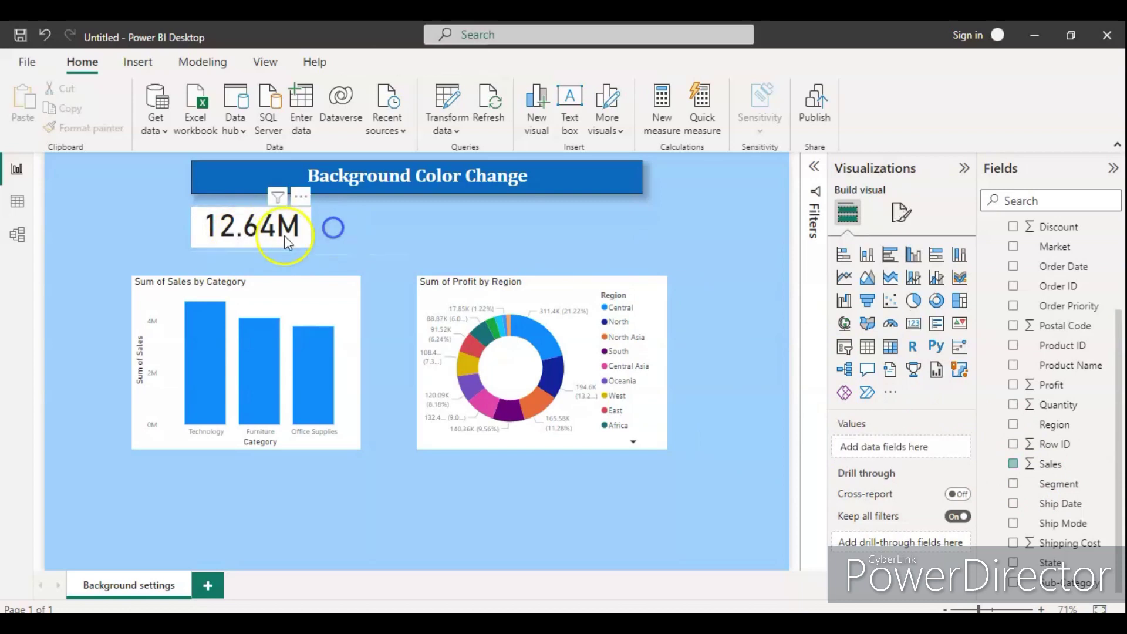
Duplicate the Sales card twice with Ctrl+C/Ctrl+V, lining the copies up to its right.
click(234, 239)
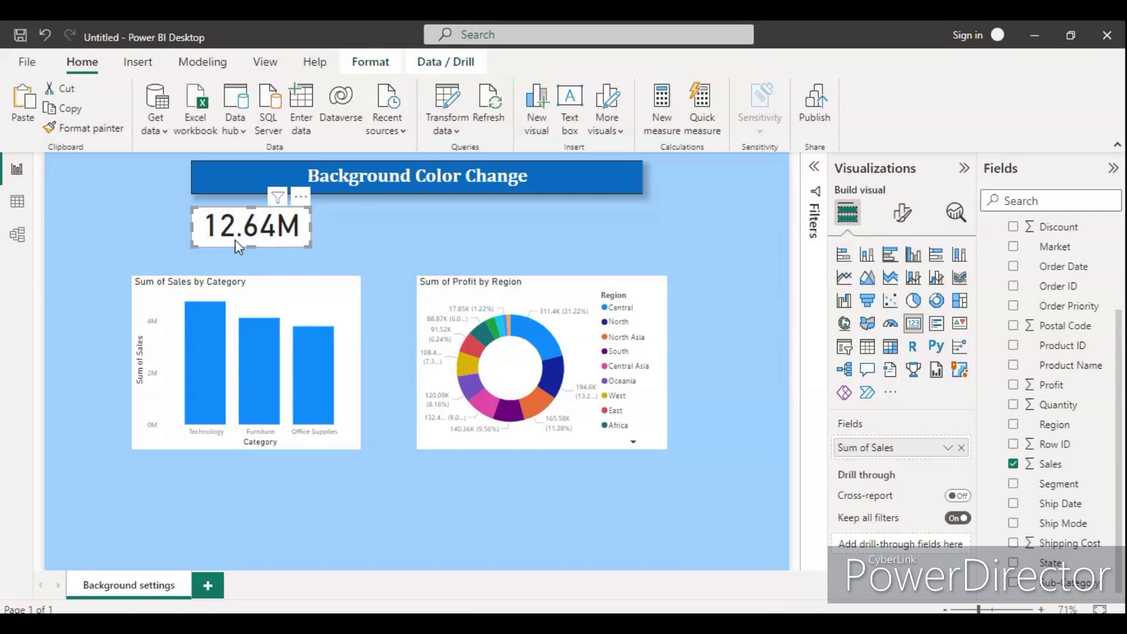
key(ctrl+c)
key(ctrl+v)
drag(235, 239, 387, 245)
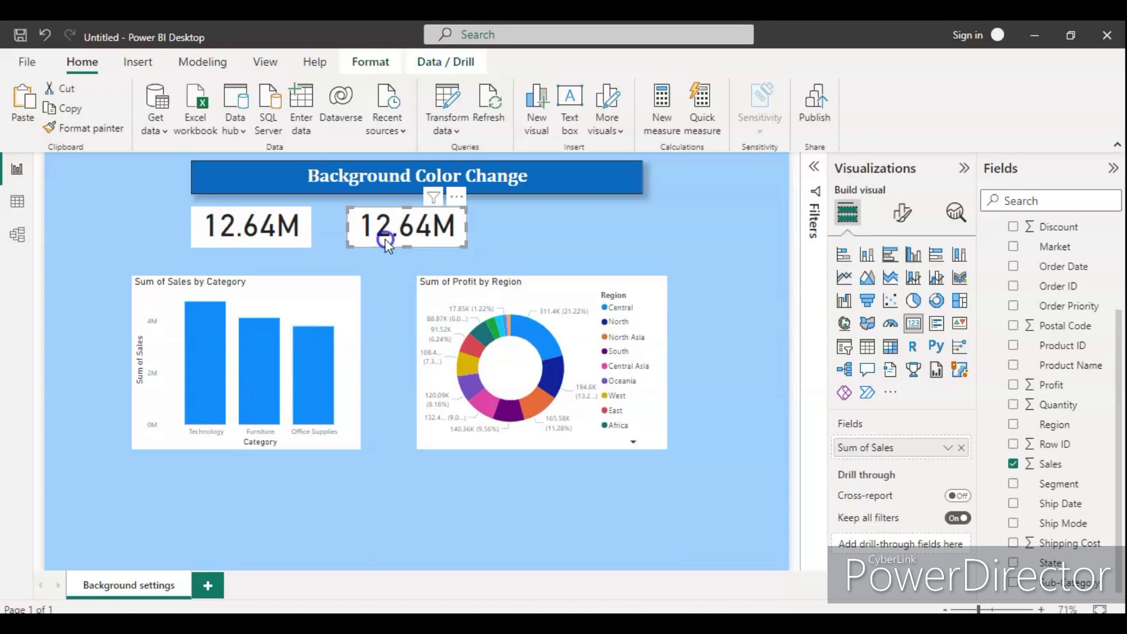
key(ctrl+c)
key(ctrl+v)
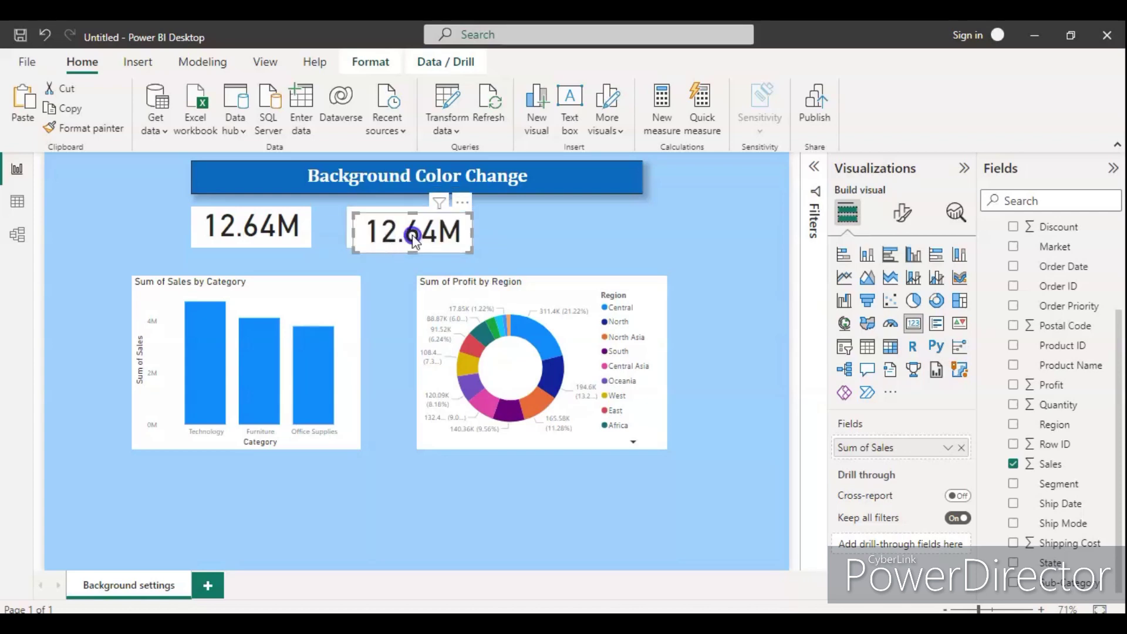
drag(411, 238, 535, 238)
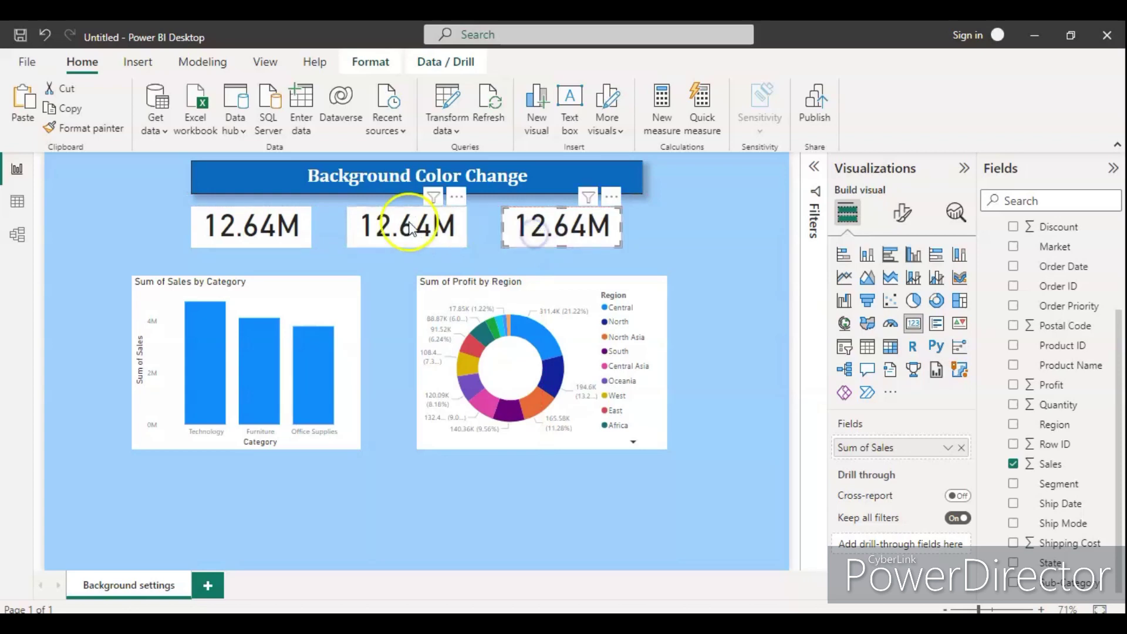
Switch the middle card to Profit (1.47M) and the right card to Shipping Cost (1.35M).
click(409, 229)
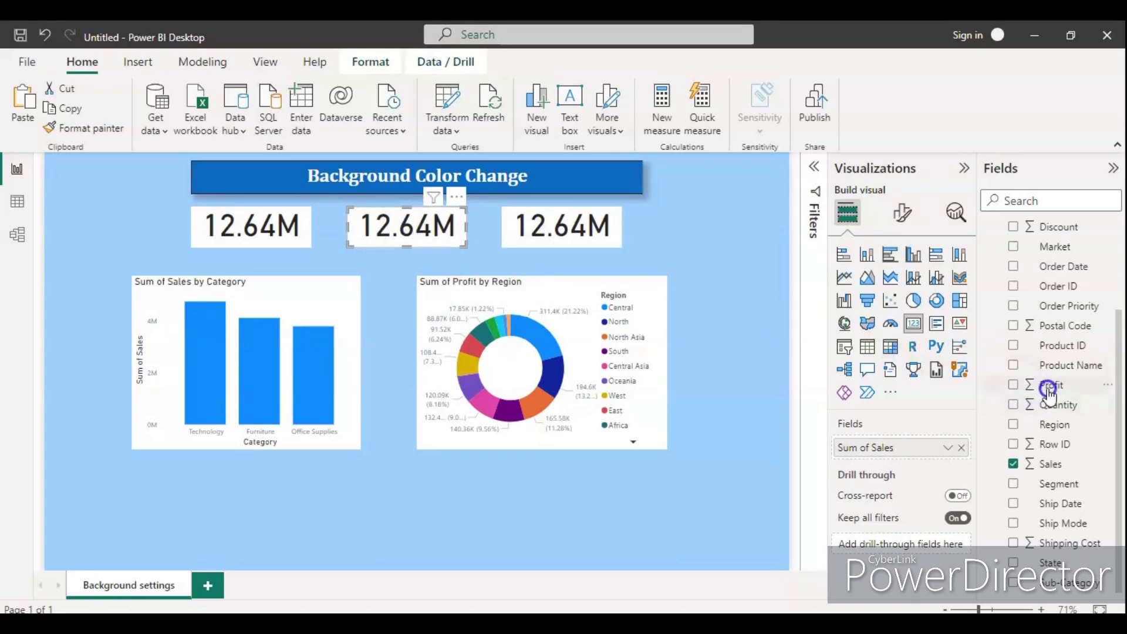
click(961, 447)
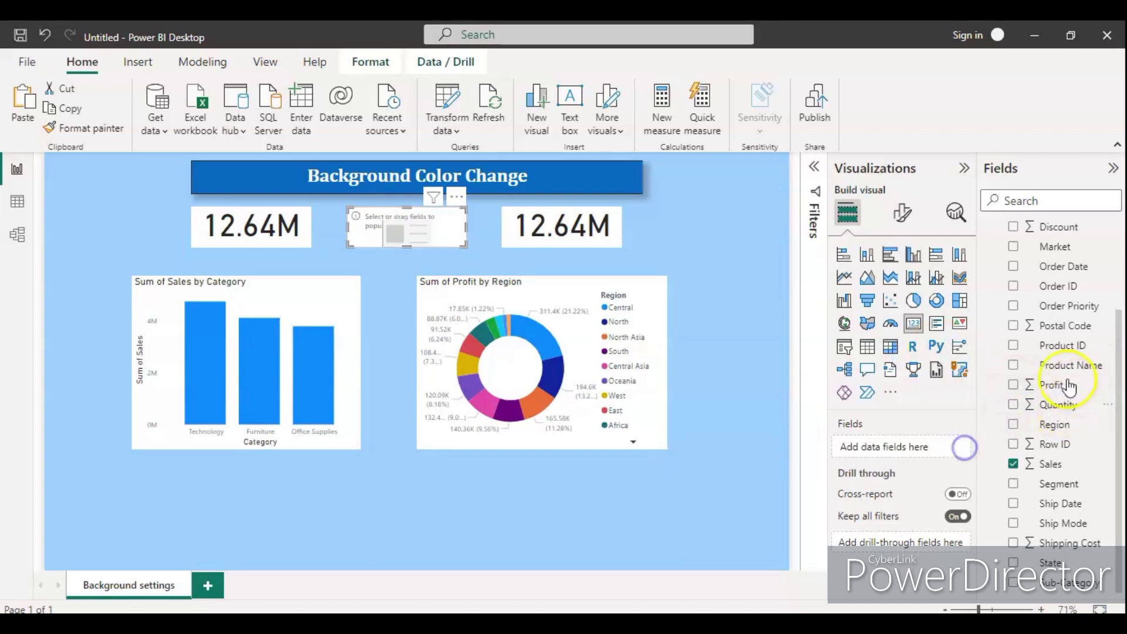
drag(1068, 387, 913, 447)
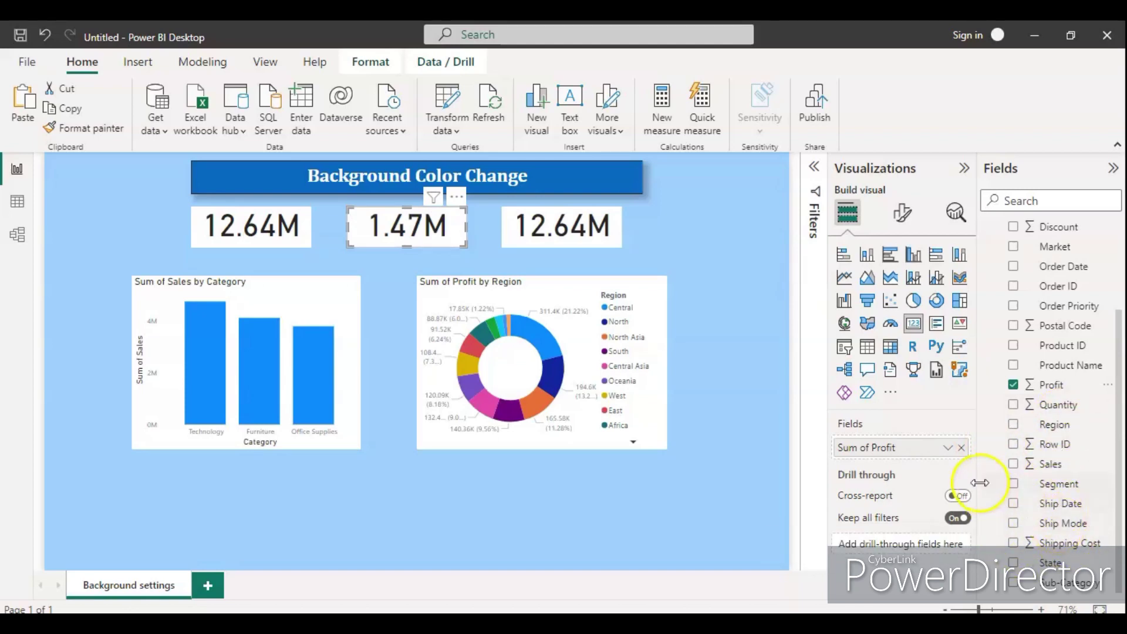
click(558, 239)
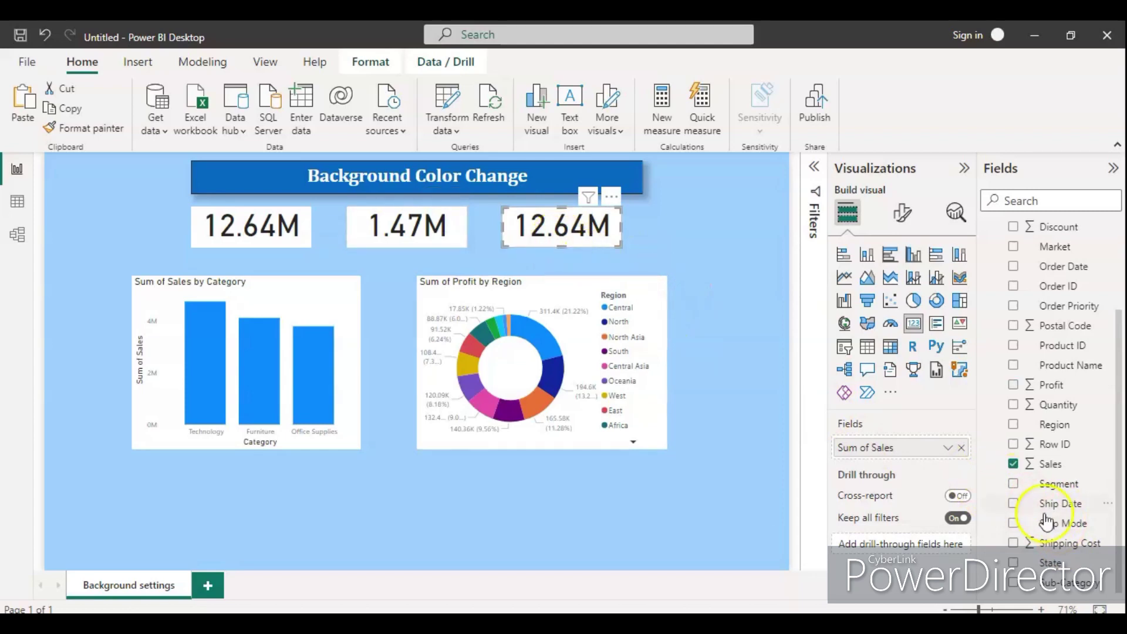
click(961, 448)
drag(1086, 537, 957, 443)
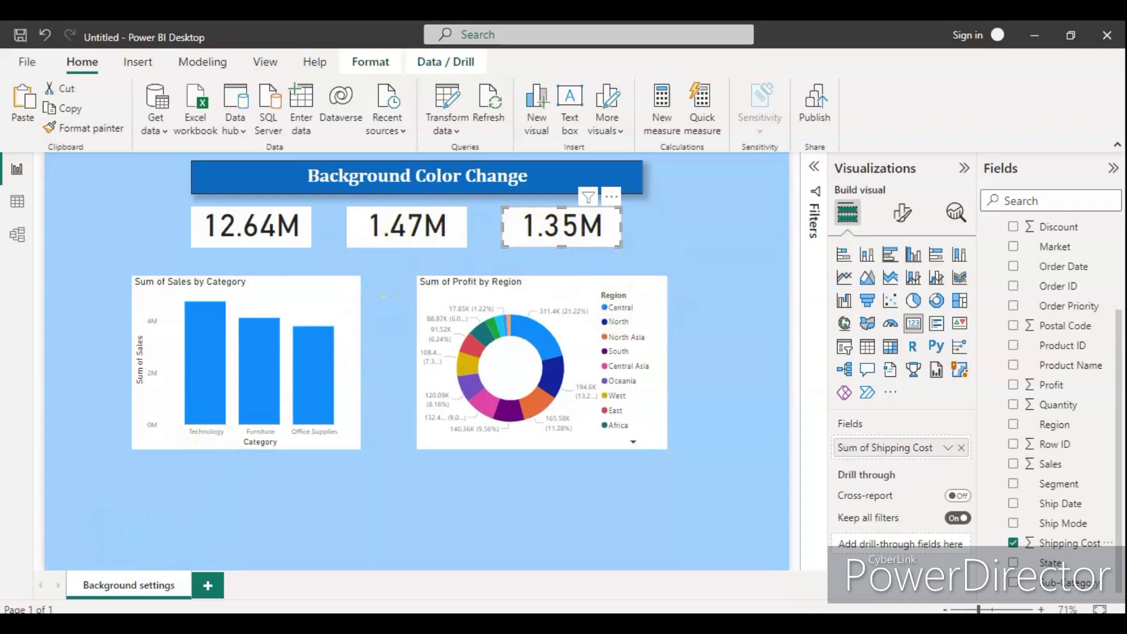
click(262, 238)
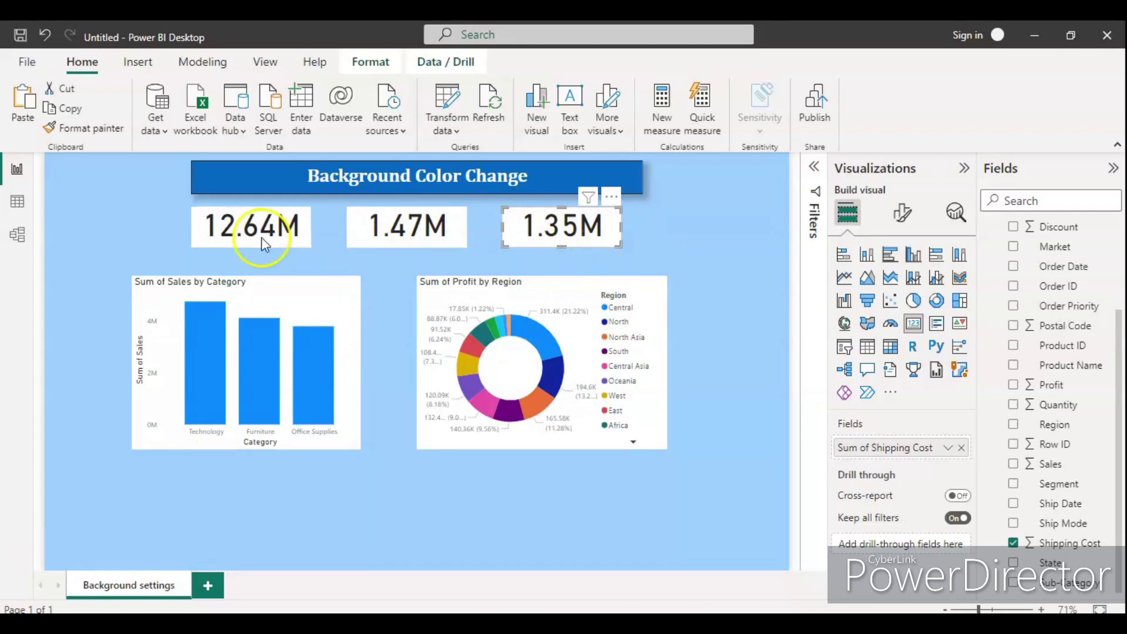
click(898, 220)
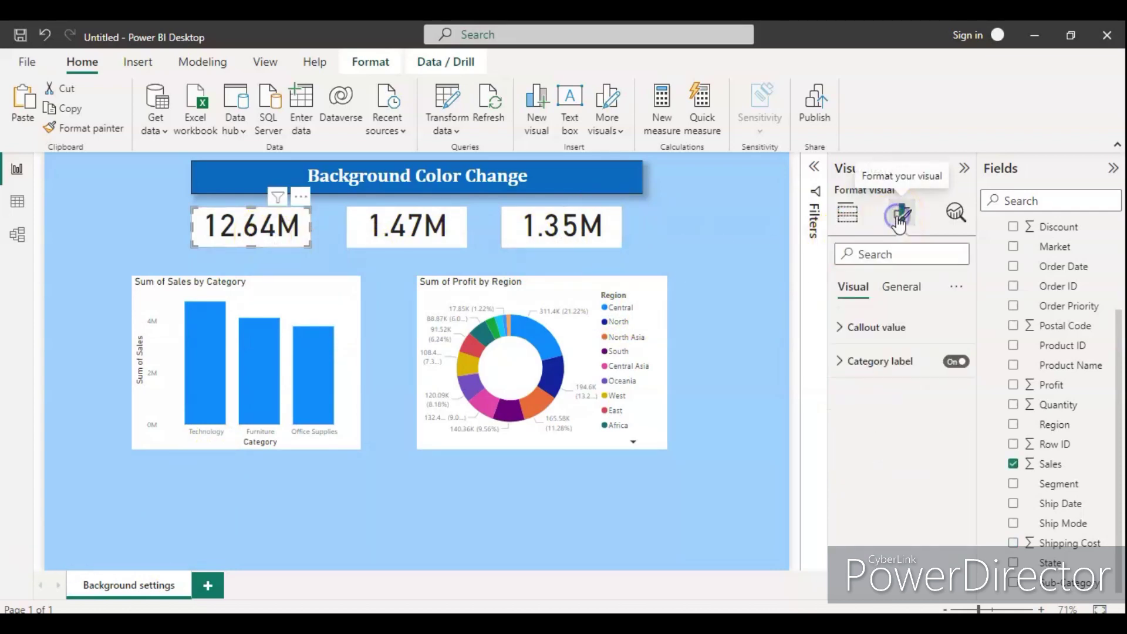
Set the Sales card's callout value font to Calibri.
click(840, 327)
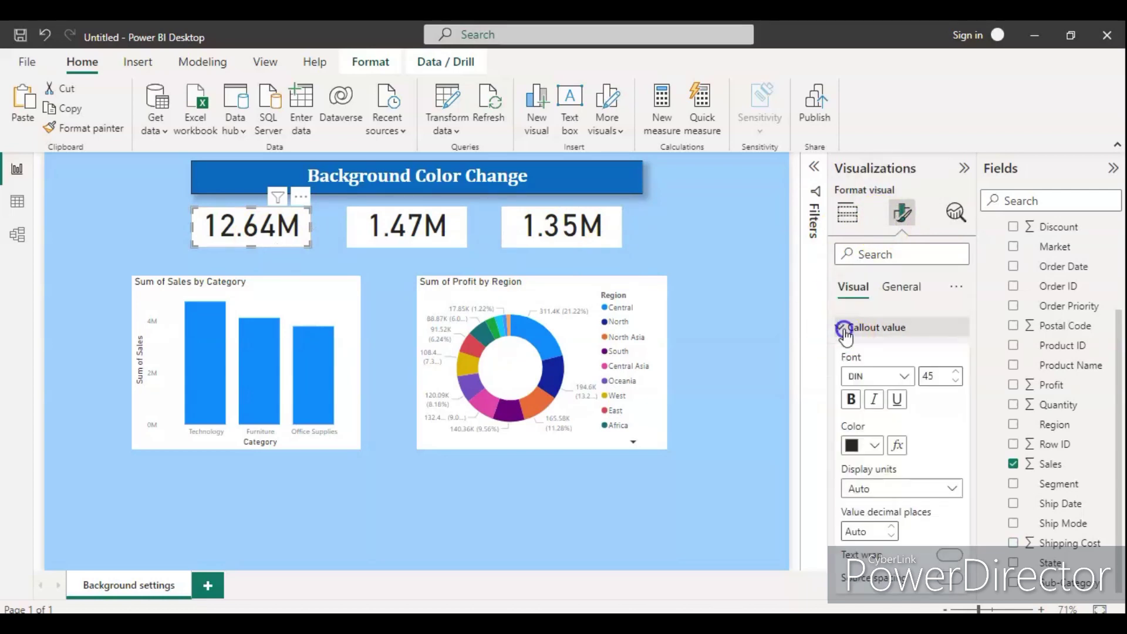
click(905, 378)
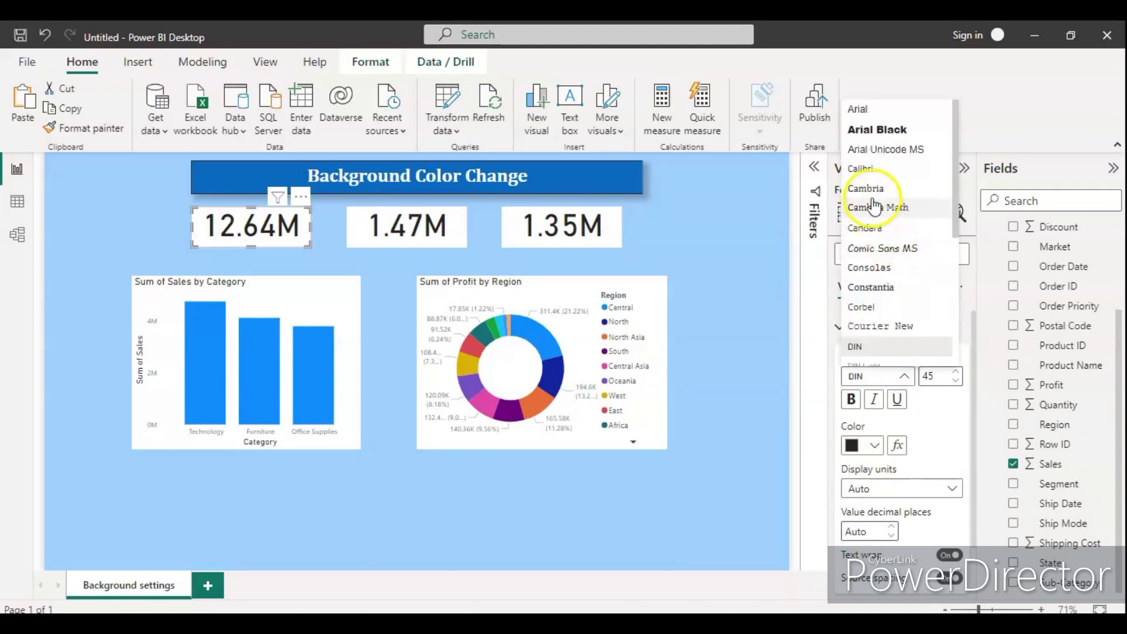
click(872, 176)
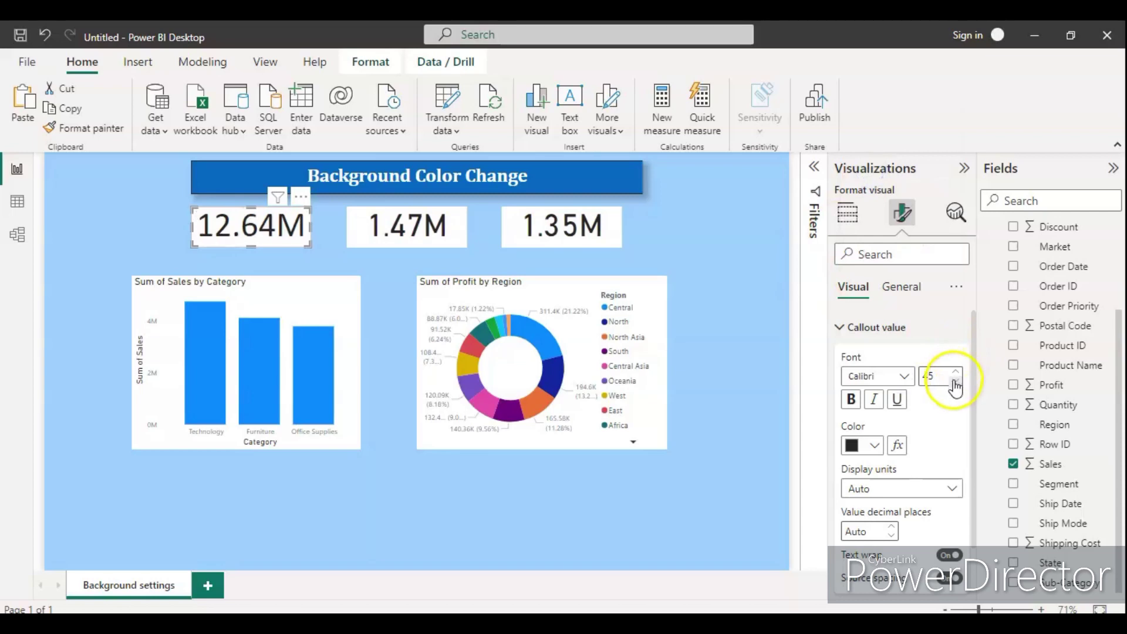
Bring the callout value font size to 24.
click(955, 381)
click(955, 381)
click(955, 381)
click(955, 381)
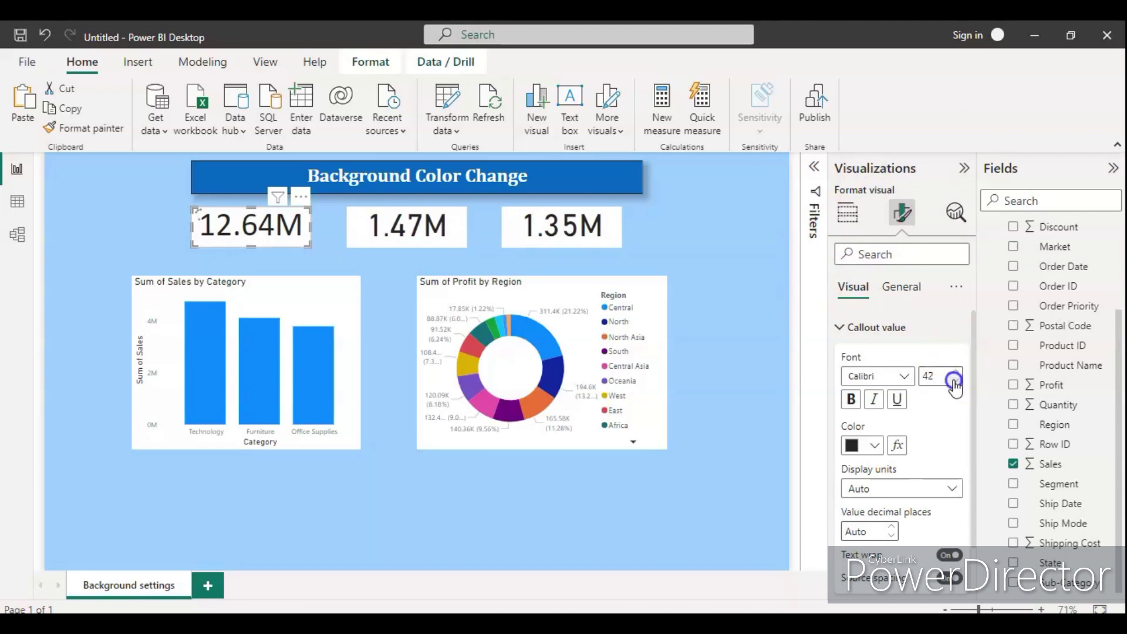
click(955, 381)
click(955, 381)
click(955, 381)
click(956, 381)
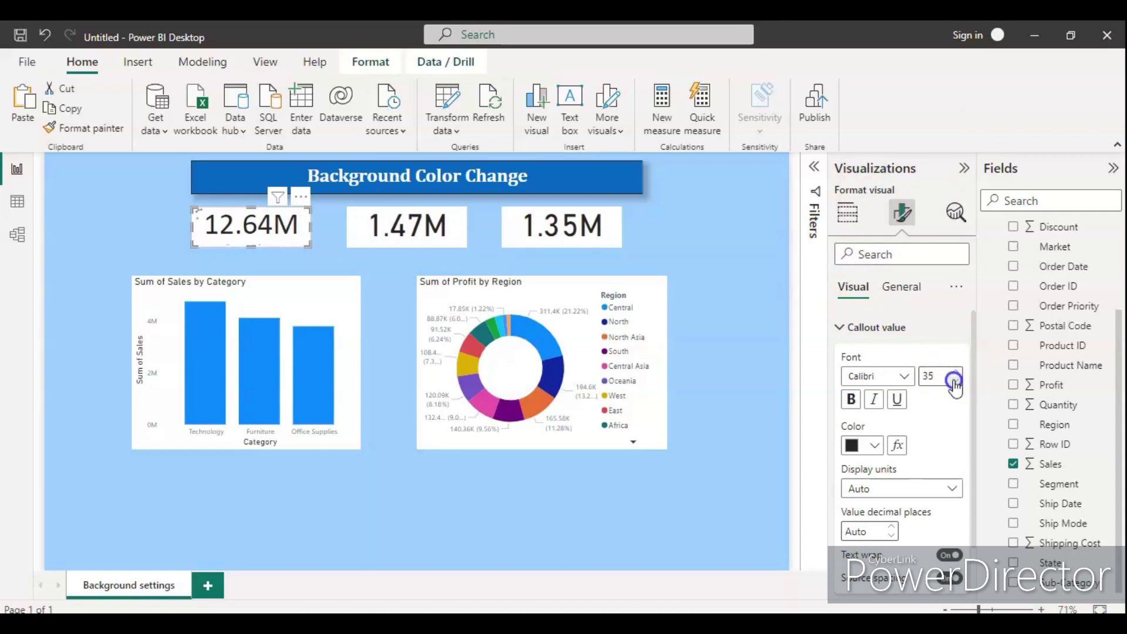
click(955, 377)
click(955, 378)
click(955, 377)
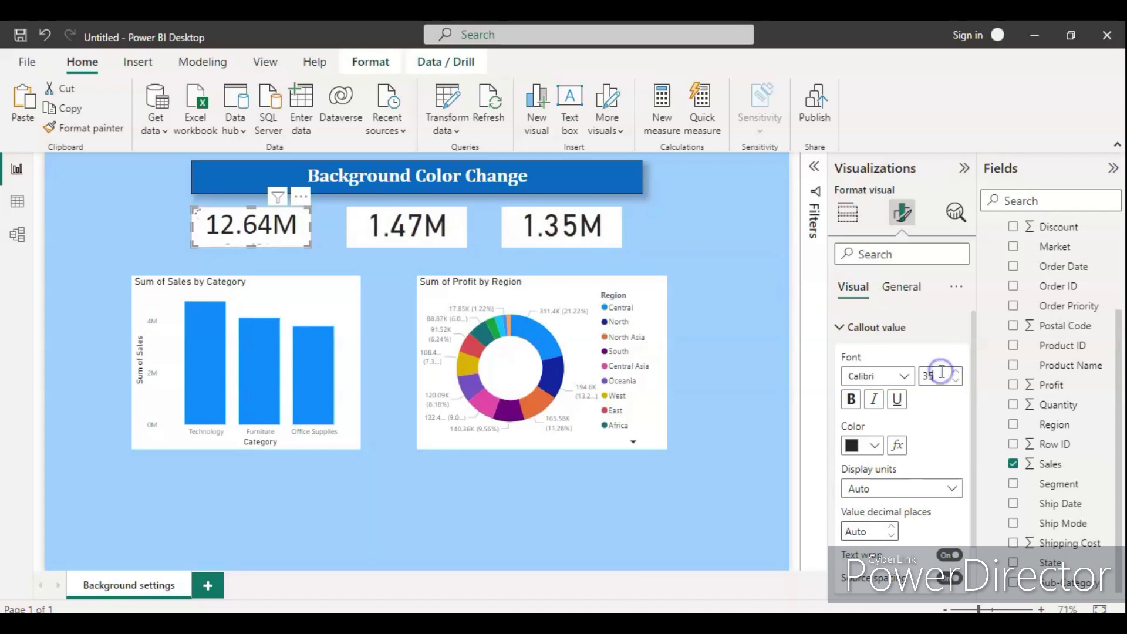
scroll(941, 371, up, 3)
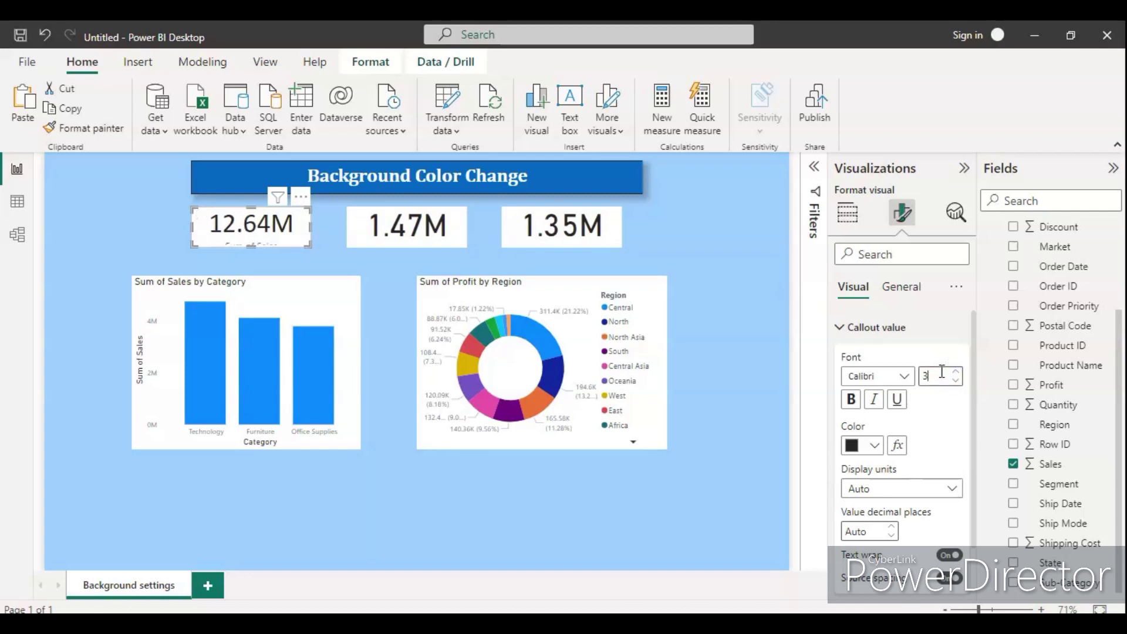
text(2)
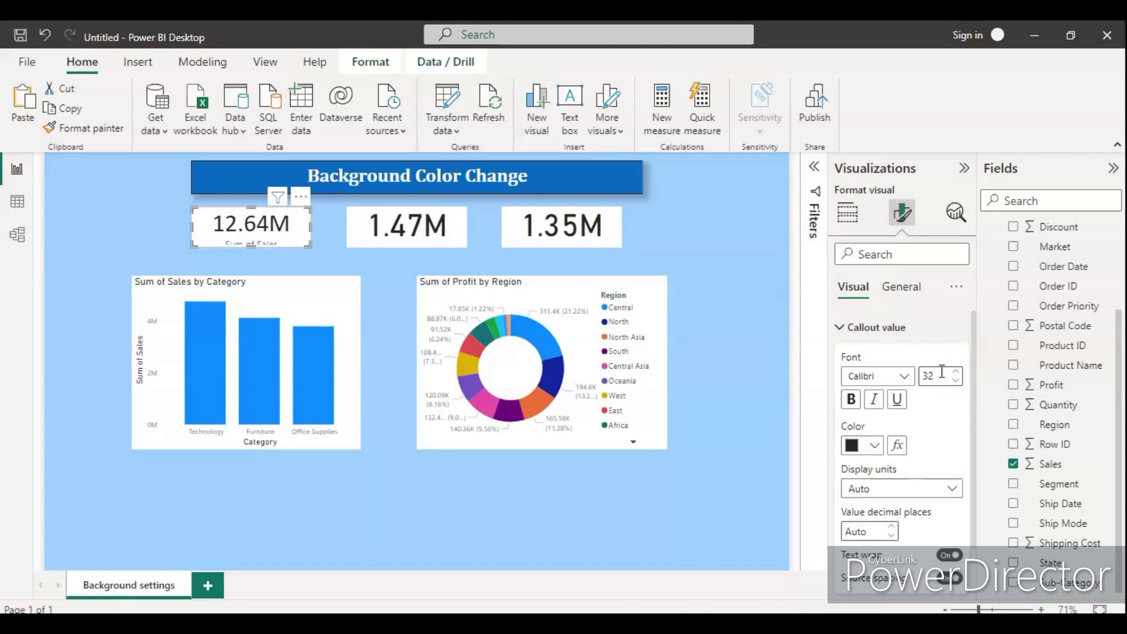
click(956, 380)
click(956, 381)
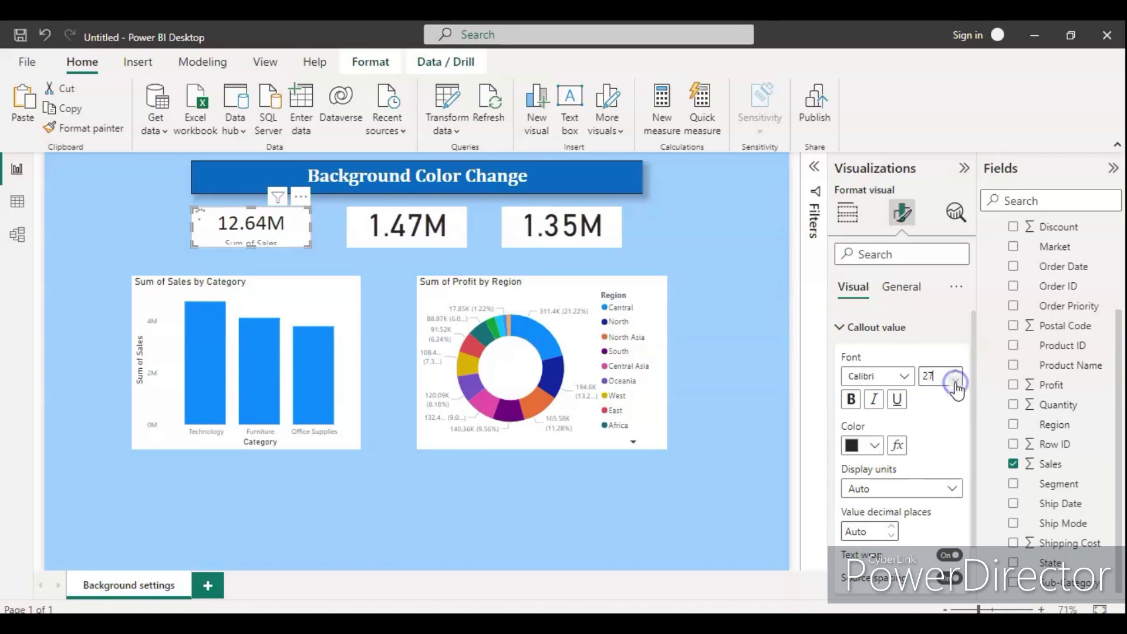
click(956, 381)
click(955, 381)
click(955, 382)
click(956, 382)
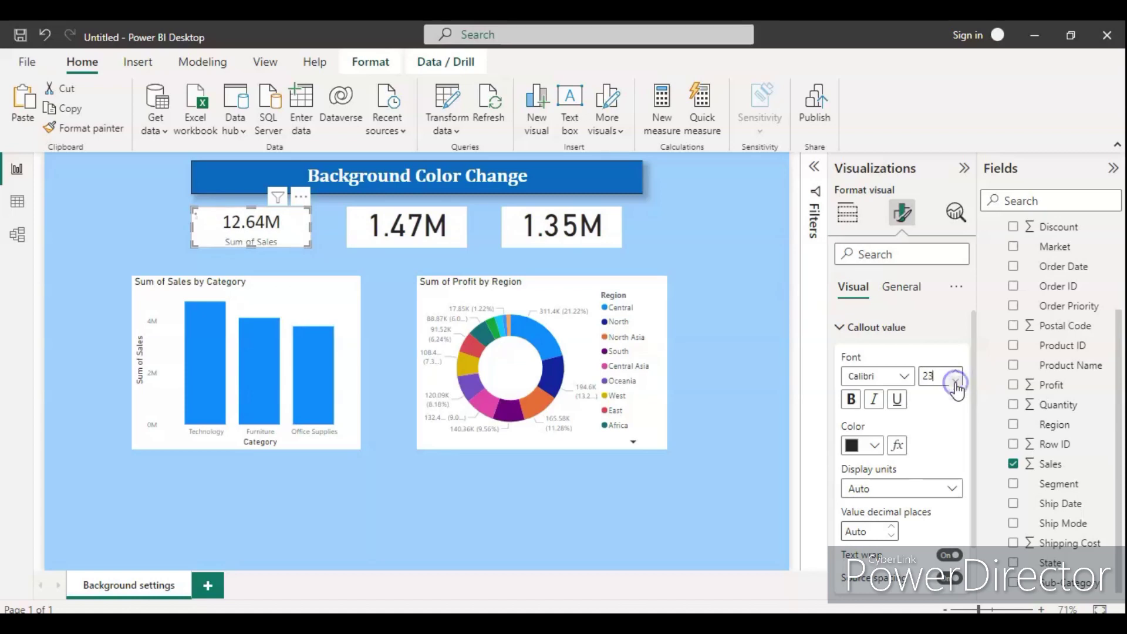
click(956, 382)
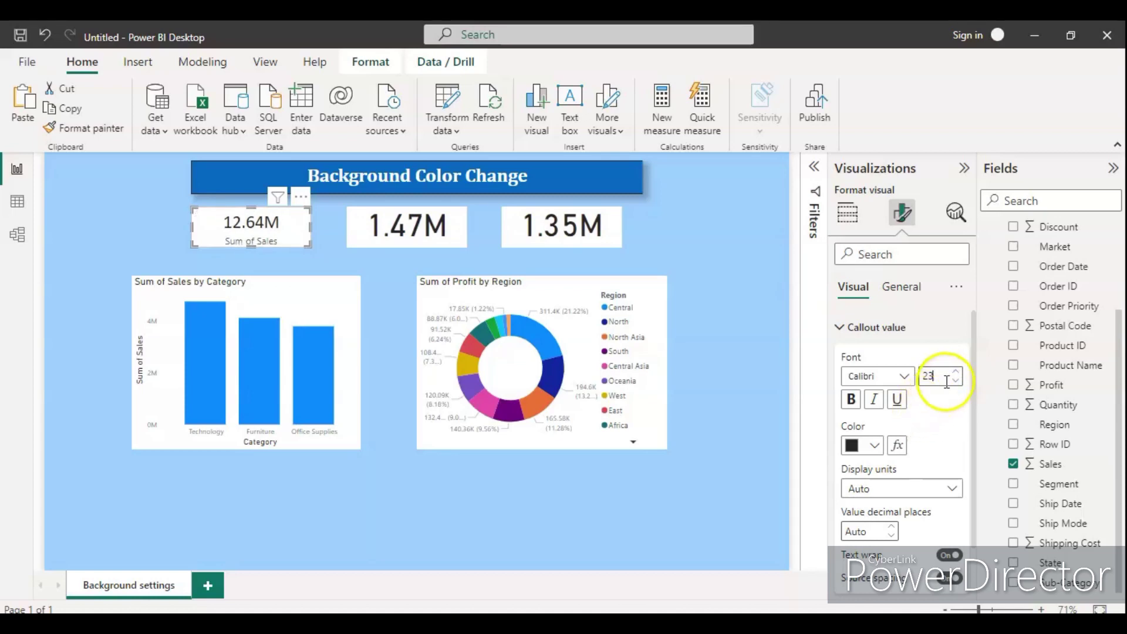
click(955, 372)
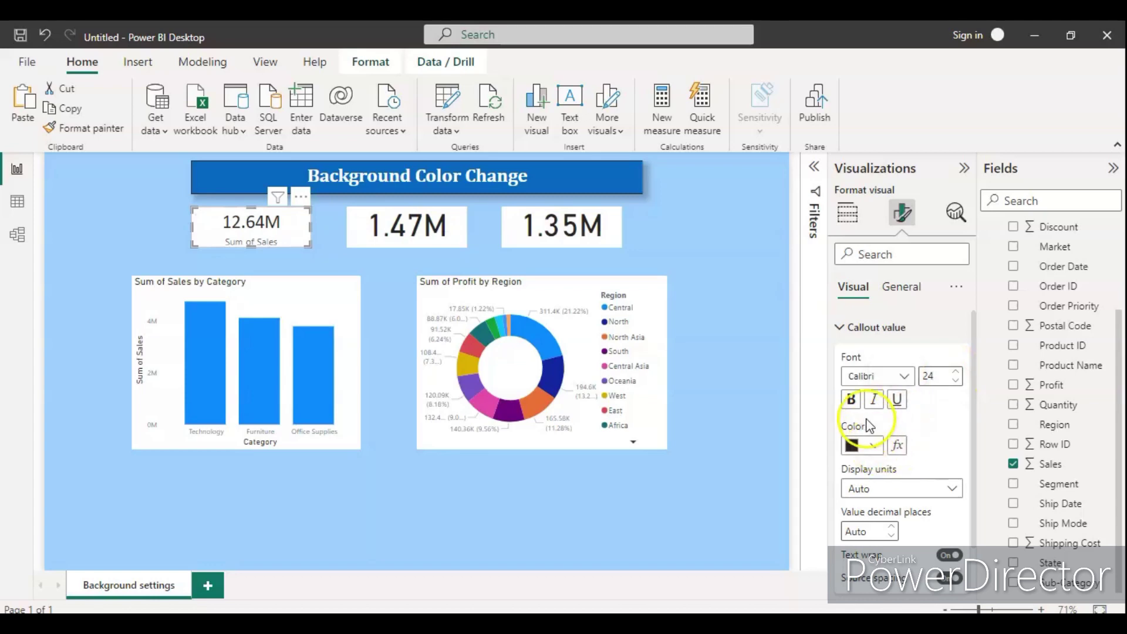
Make the 12.64M value bold and keep its colour black.
click(851, 400)
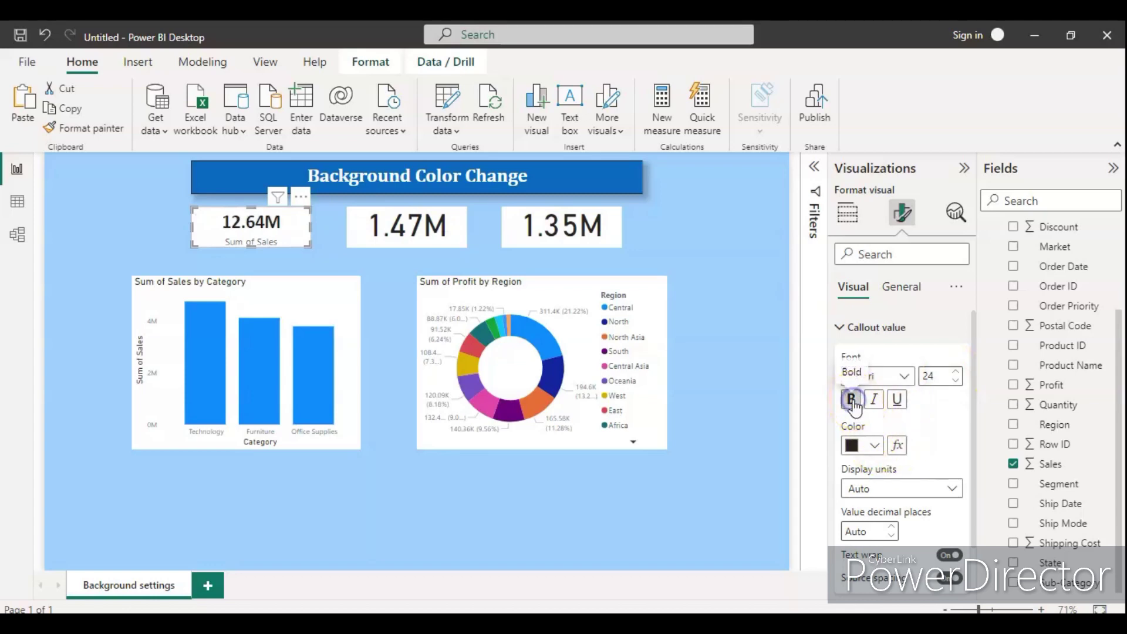
click(873, 445)
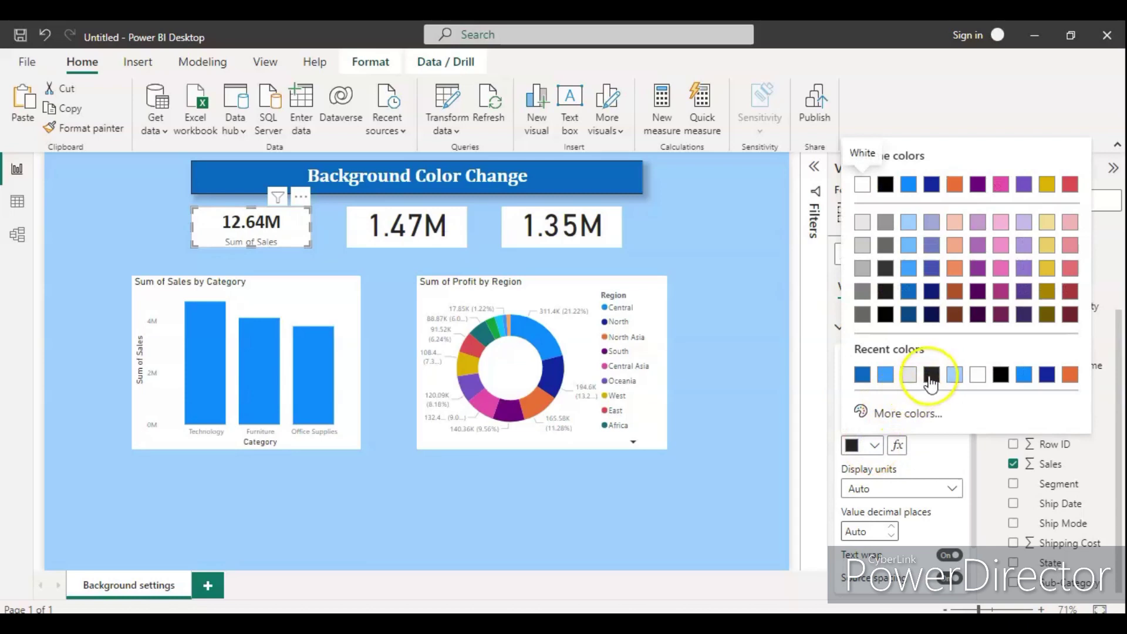
click(931, 374)
scroll(956, 447, down, 1)
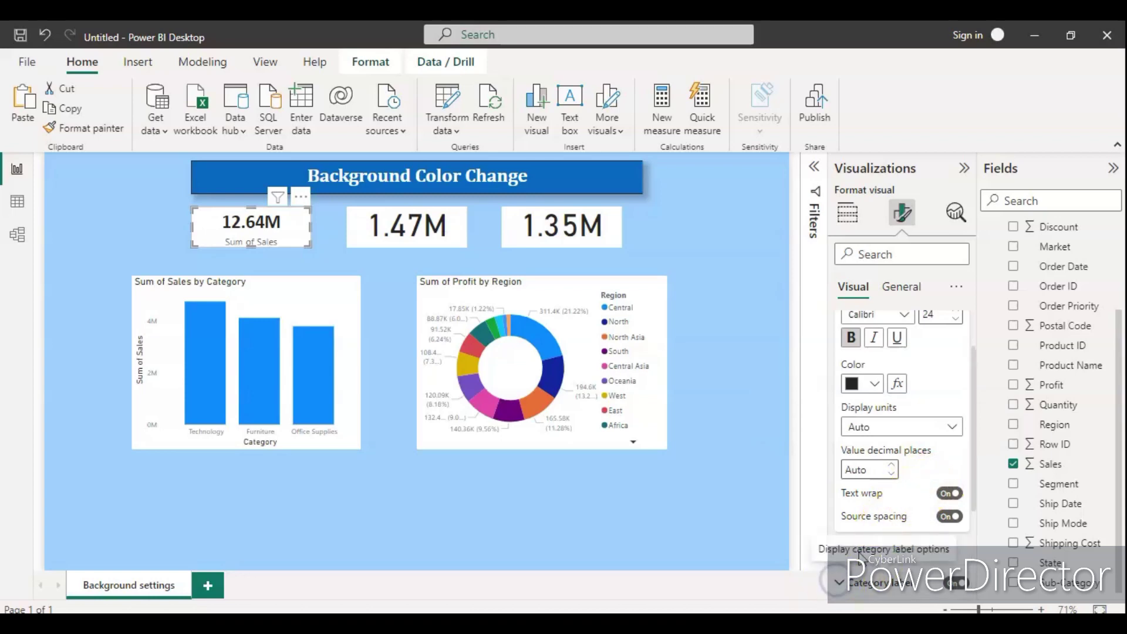
scroll(900, 525, down, 2)
Give the Sum of Sales category label Calibri font in dark grey.
scroll(901, 528, down, 1)
click(903, 480)
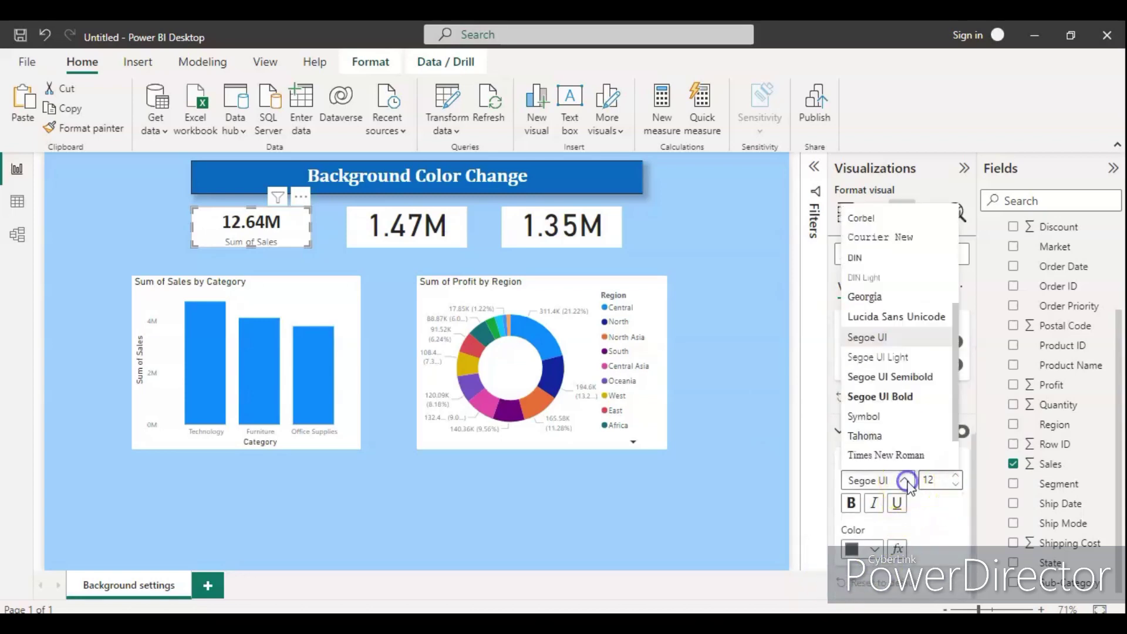
scroll(900, 327, up, 5)
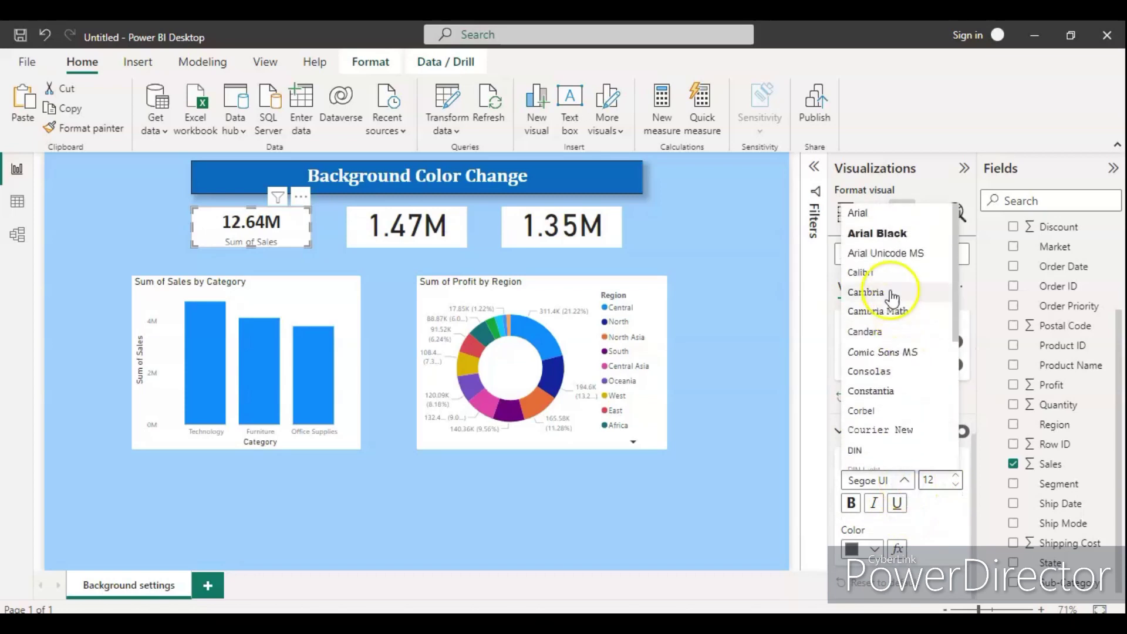
click(885, 276)
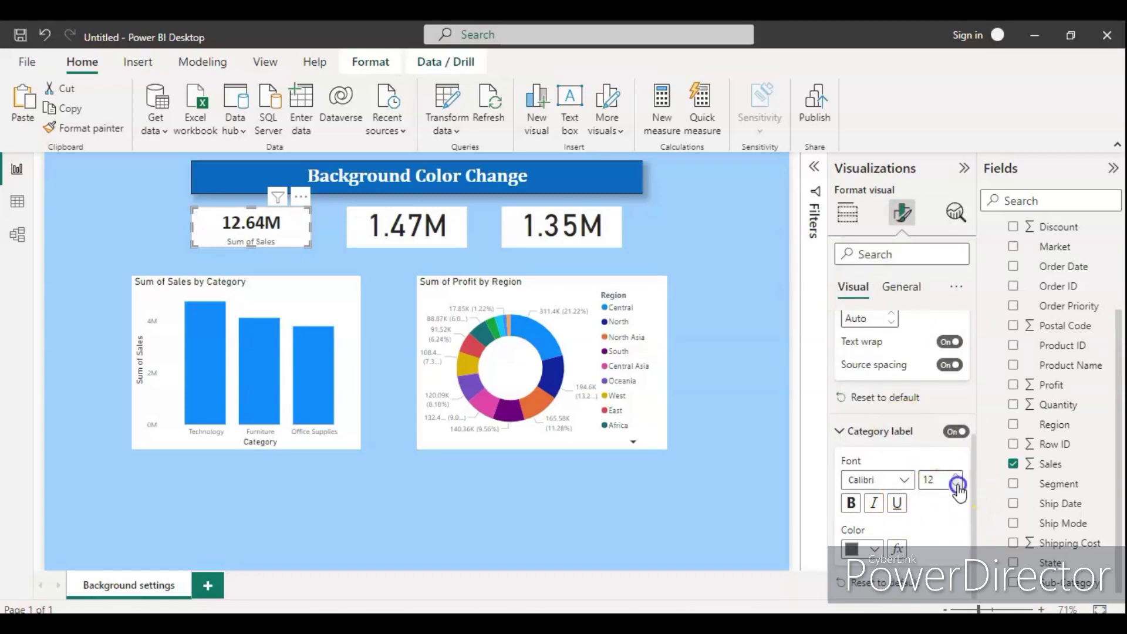
click(864, 551)
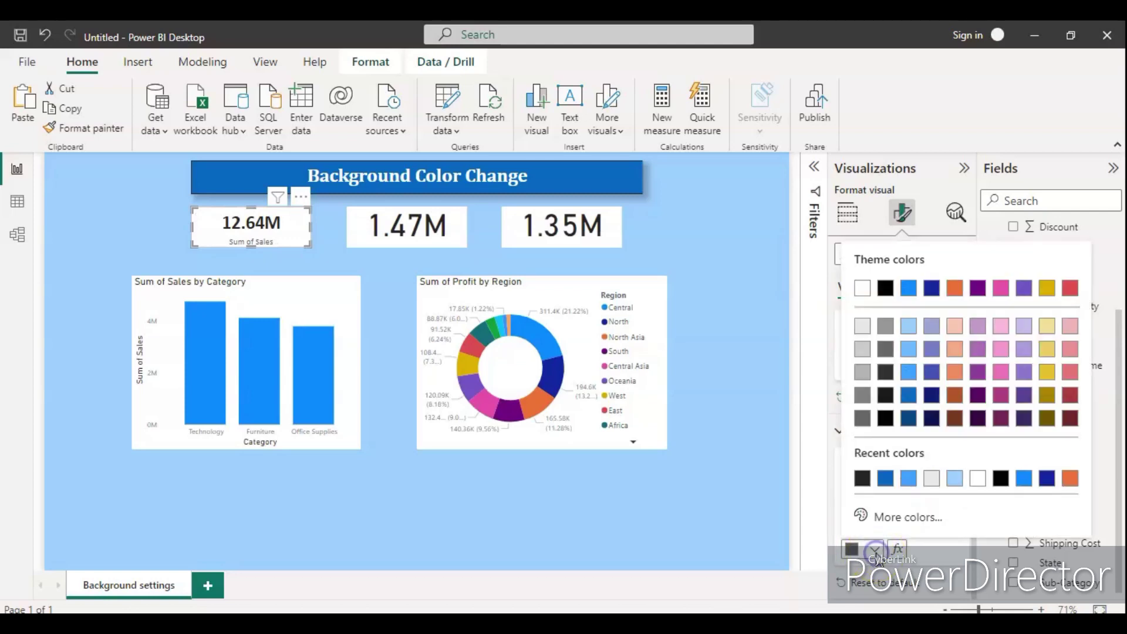
click(865, 481)
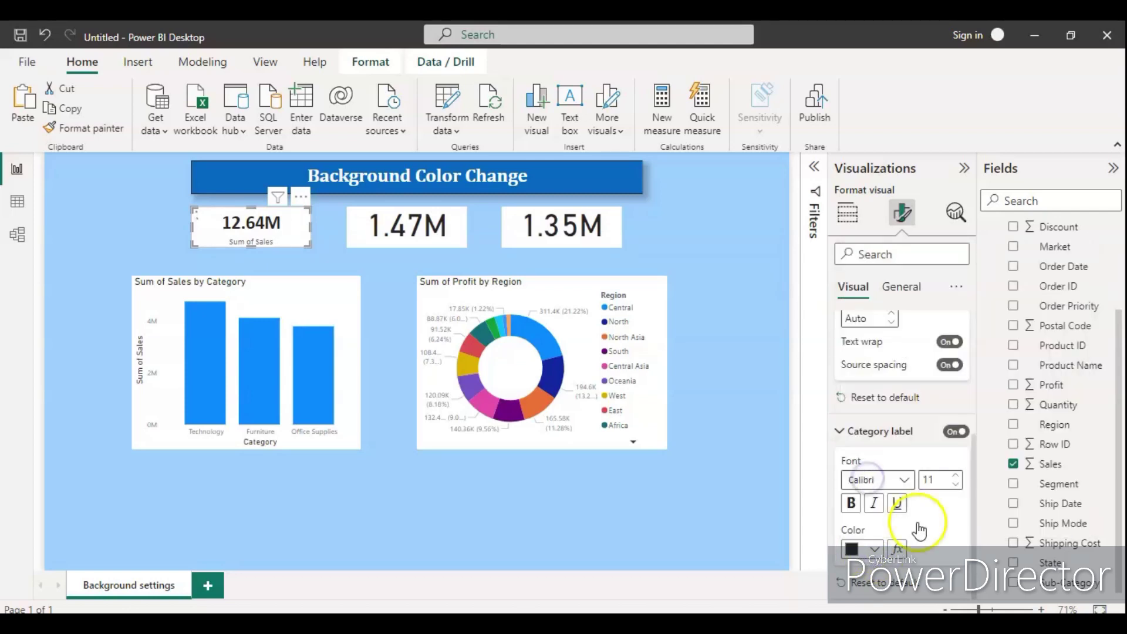
Collapse the category label and callout value sections of the card's format settings.
click(840, 431)
scroll(856, 416, up, 1)
scroll(864, 428, down, 1)
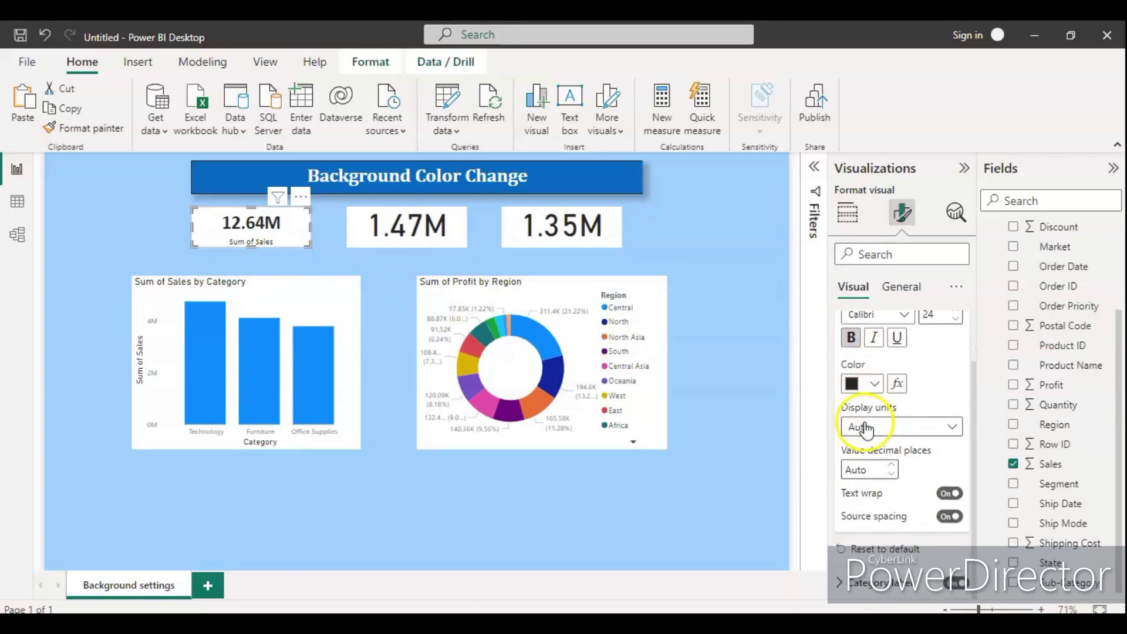
scroll(866, 468, up, 1)
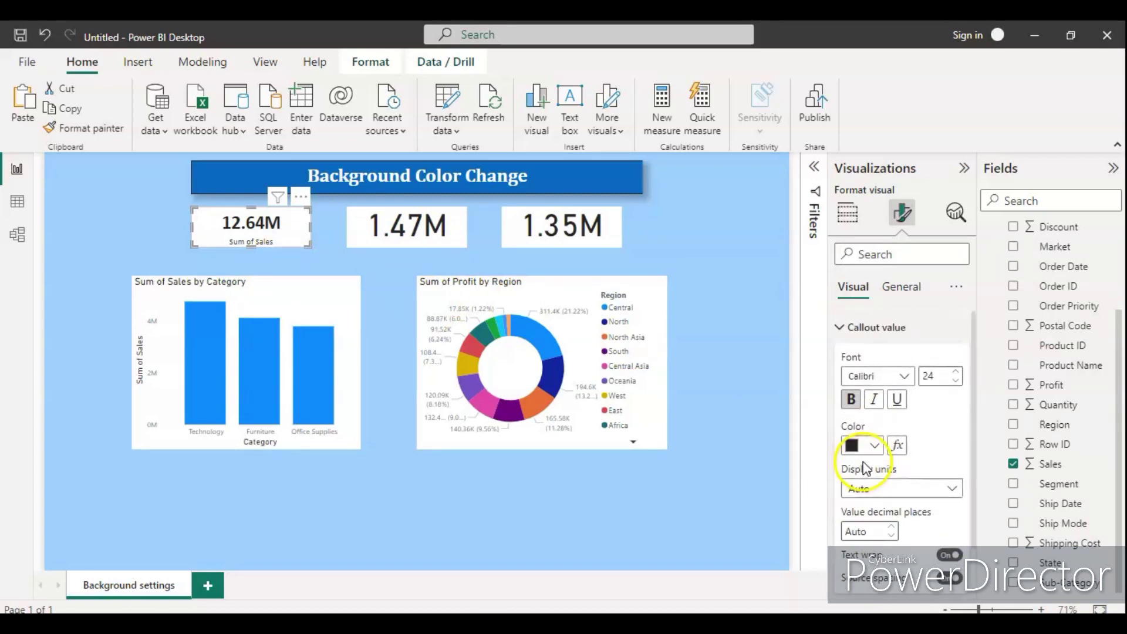
click(839, 327)
click(896, 300)
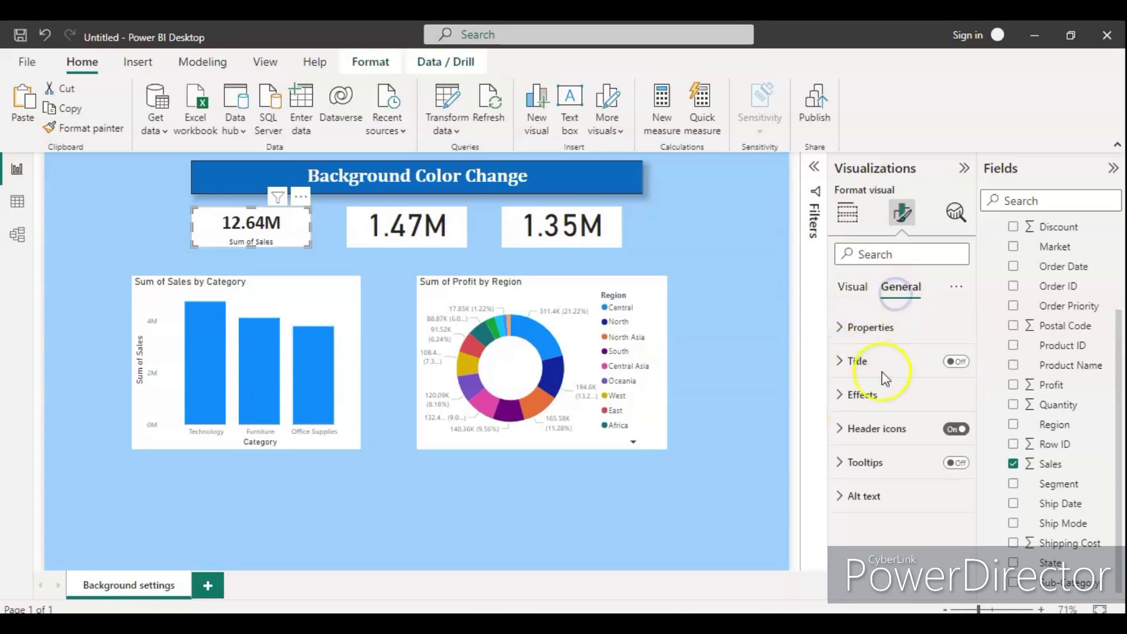
Turn on a visual border around the 12.64M Sales card.
click(843, 397)
scroll(875, 440, down, 3)
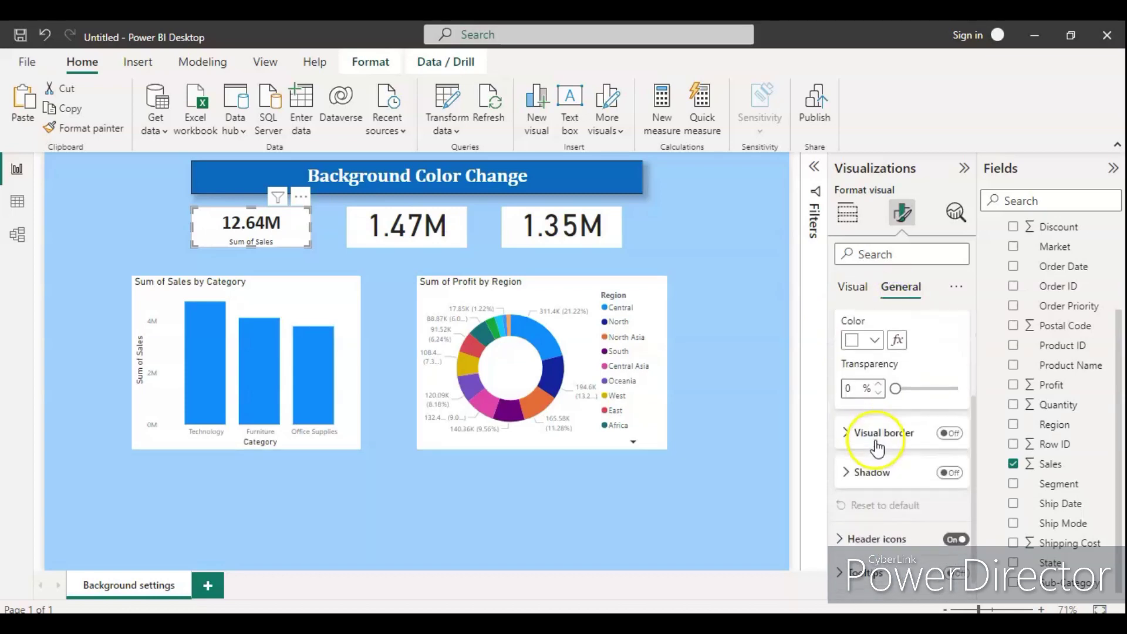
click(943, 439)
click(846, 432)
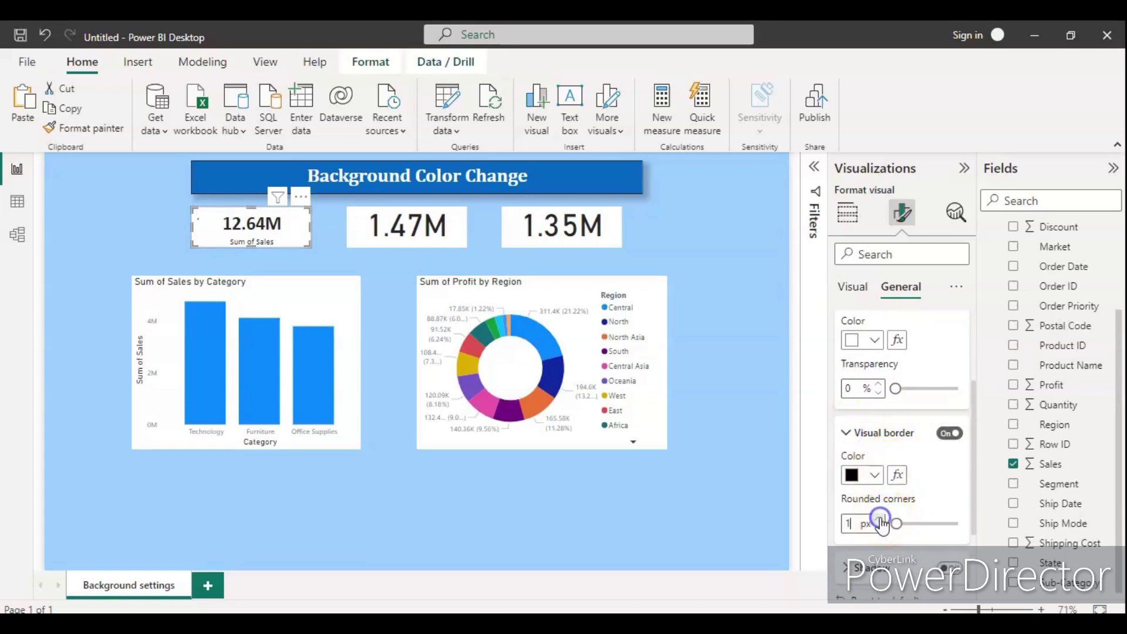
scroll(919, 391, up, 3)
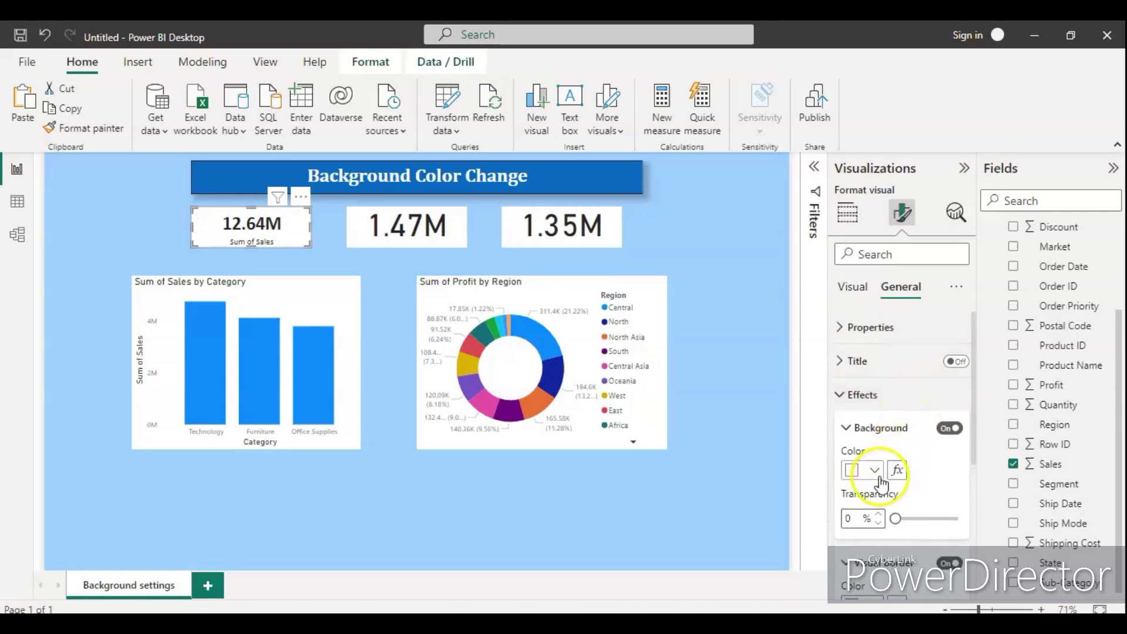
Set the Sales card background to pale yellow #f0e199.
click(874, 471)
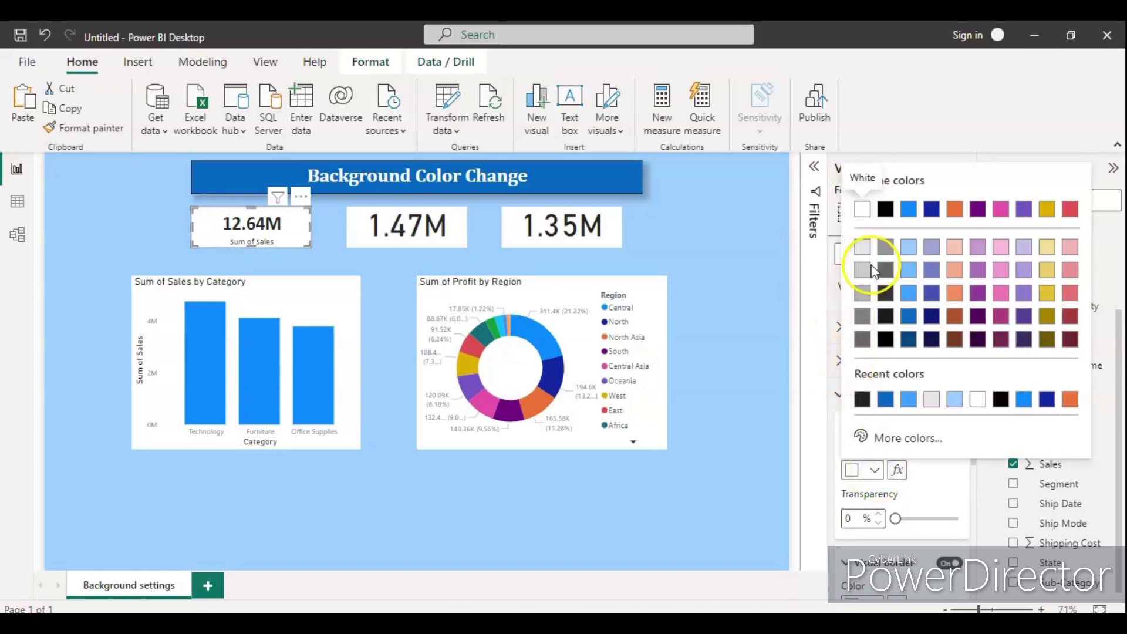
click(862, 247)
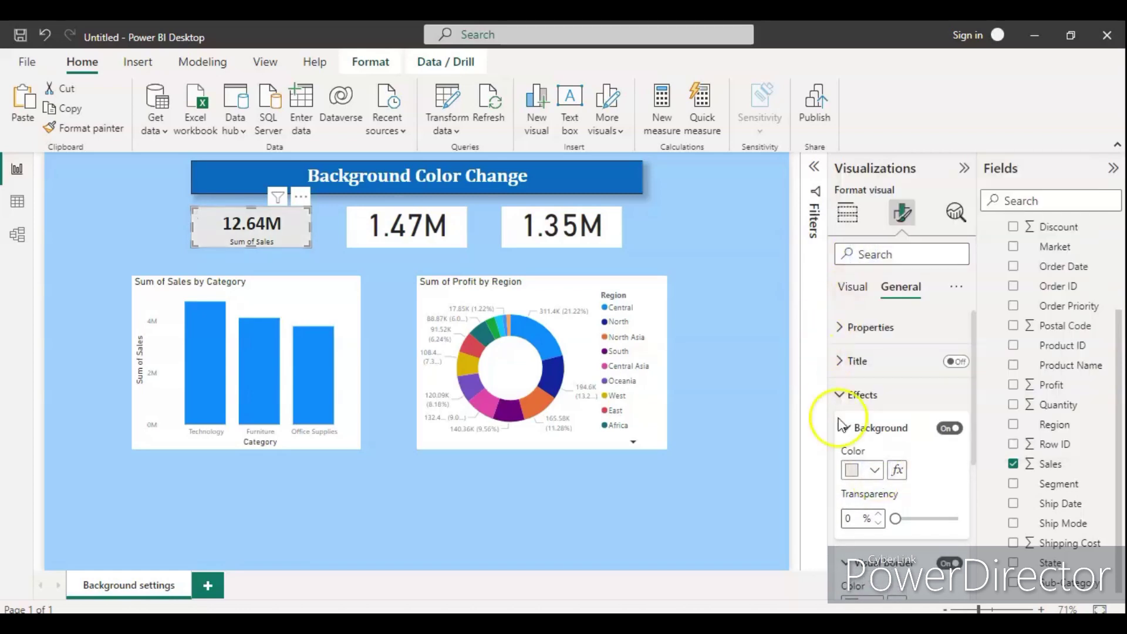
click(877, 473)
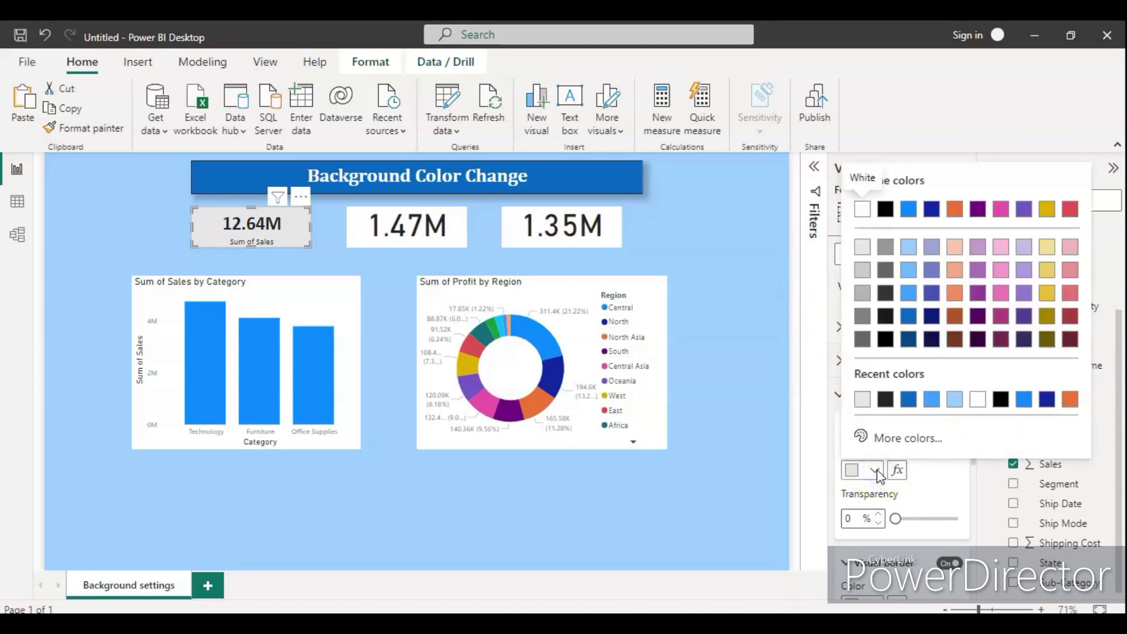
click(1017, 267)
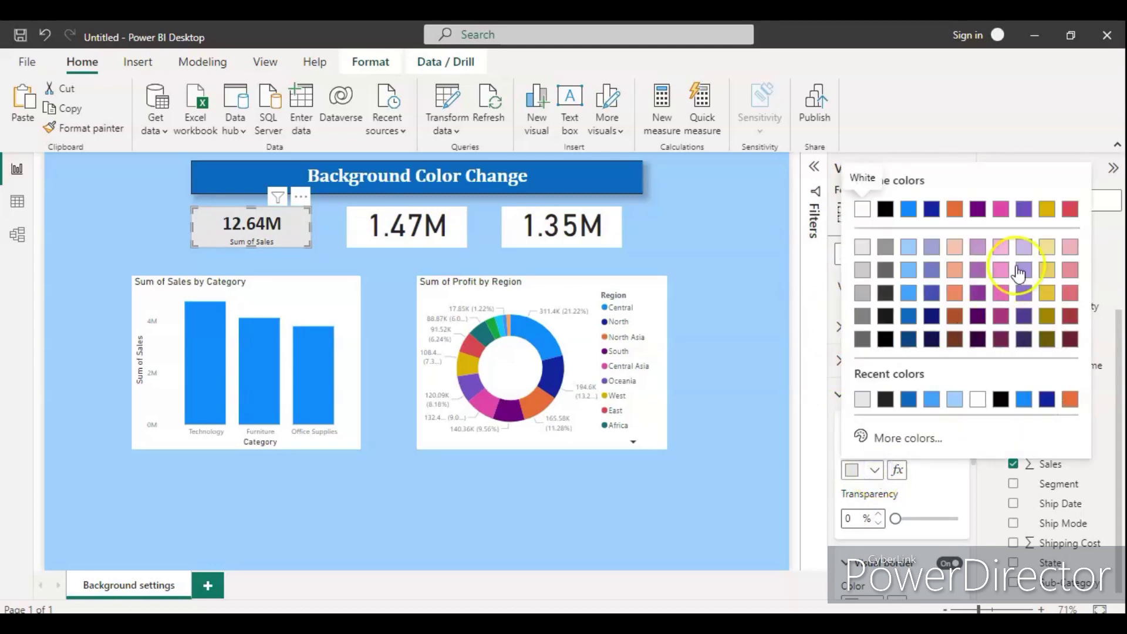
click(1048, 265)
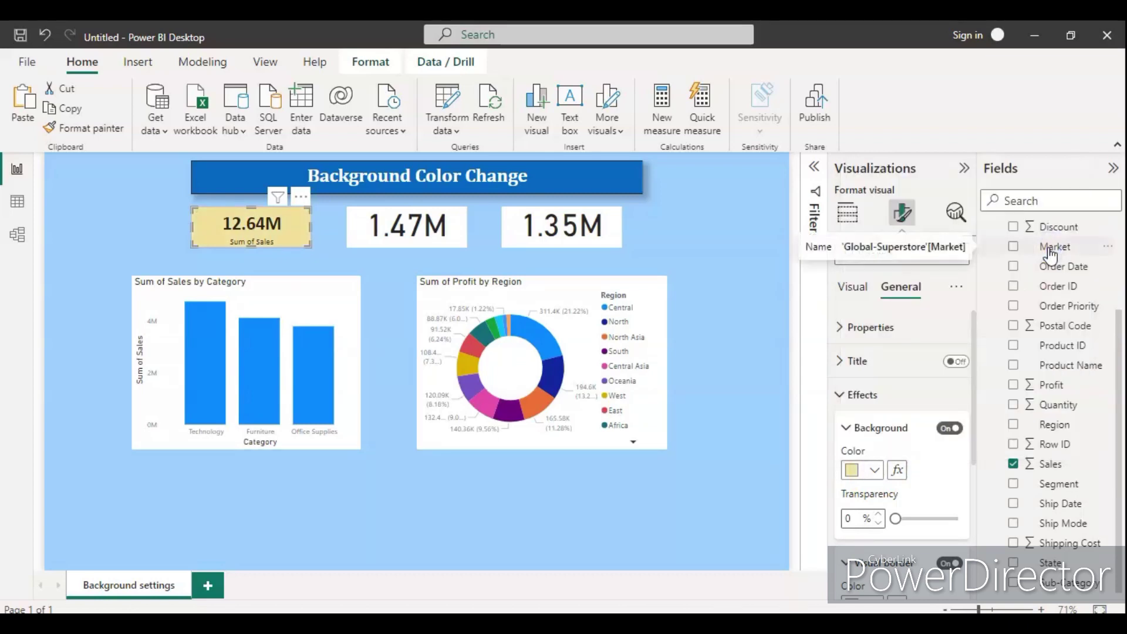
click(875, 470)
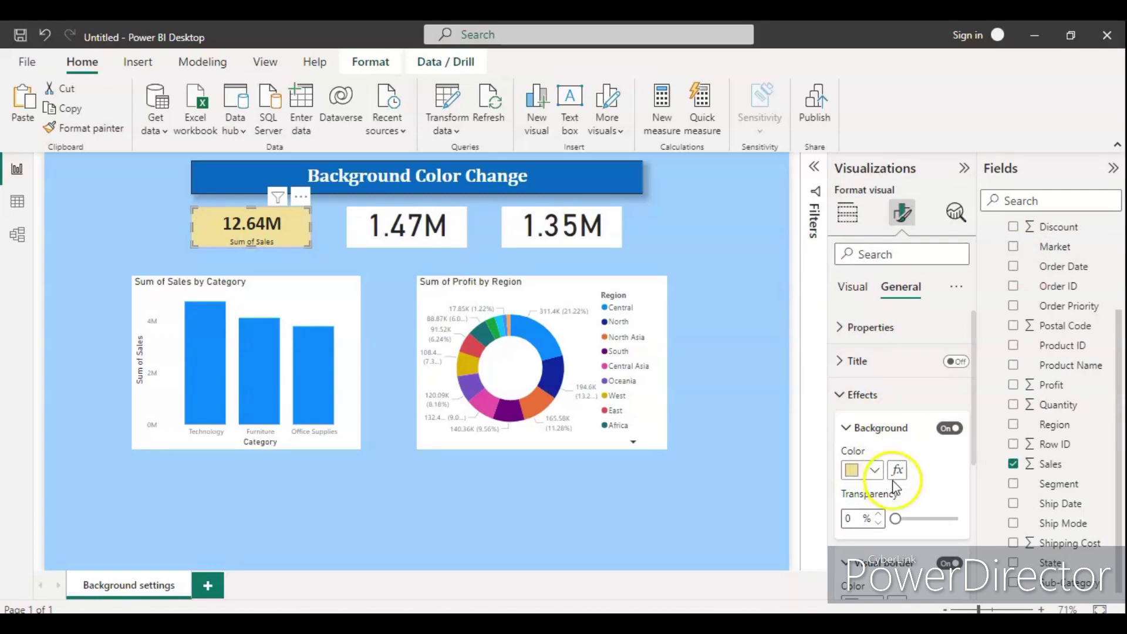
click(876, 471)
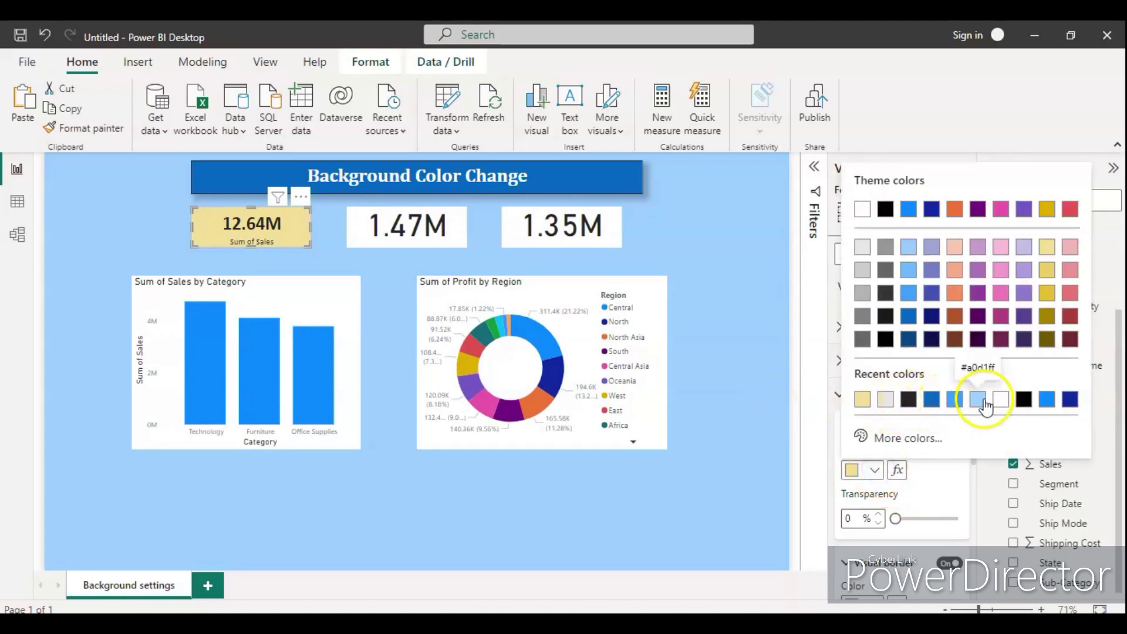
click(755, 372)
Copy the Sales card's formatting onto the 1.47M and 1.35M cards with Format painter.
click(339, 260)
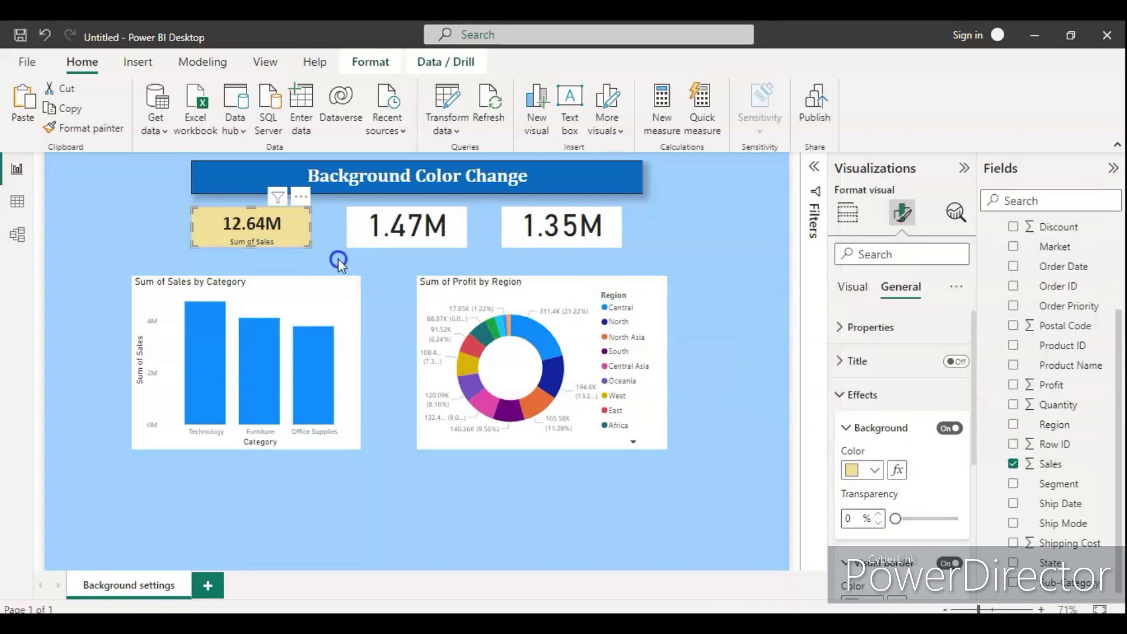
click(254, 238)
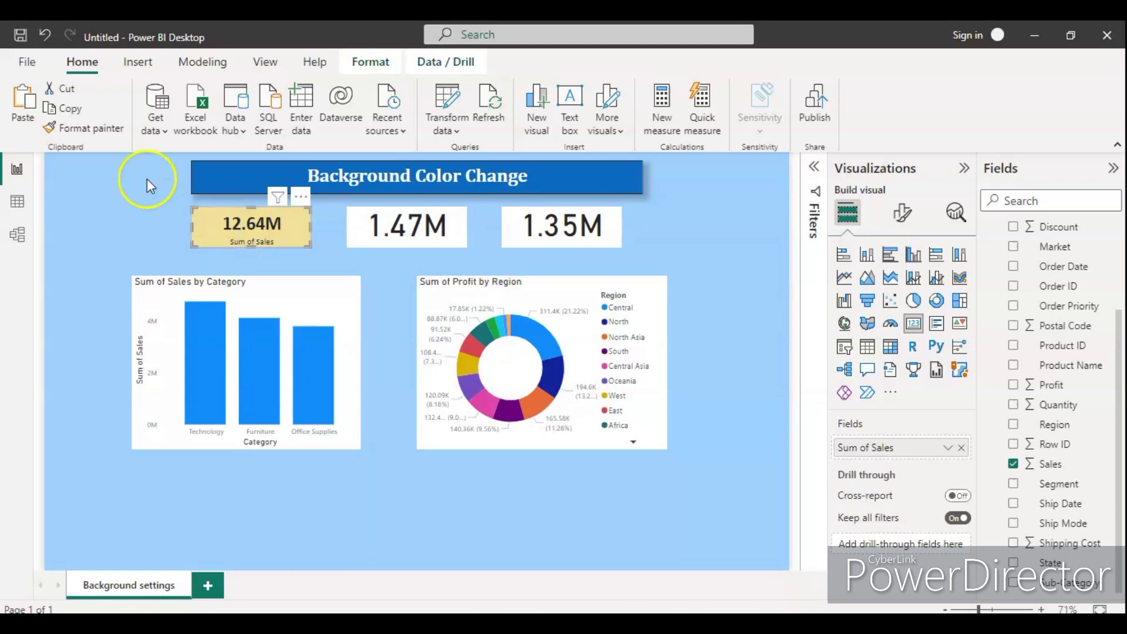
click(97, 130)
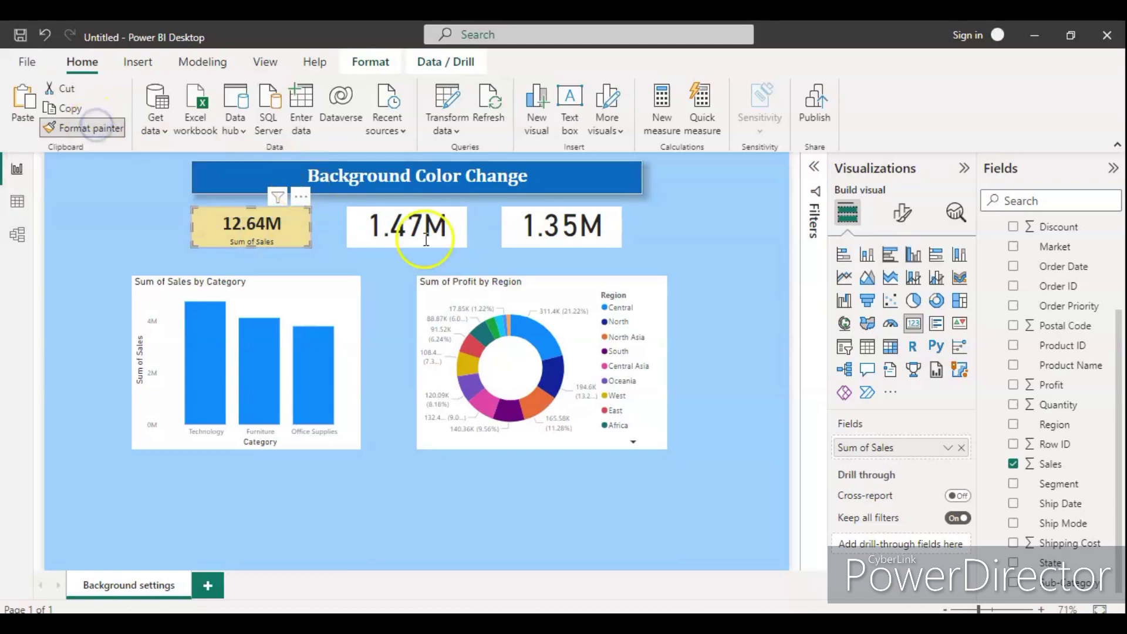
click(369, 235)
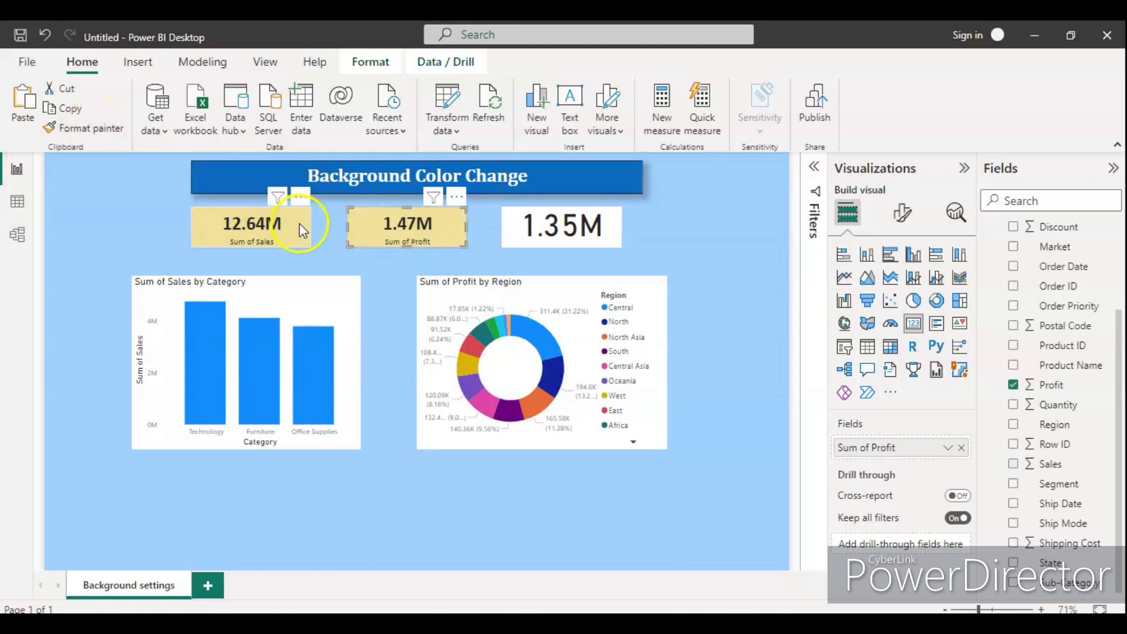
click(298, 228)
click(108, 128)
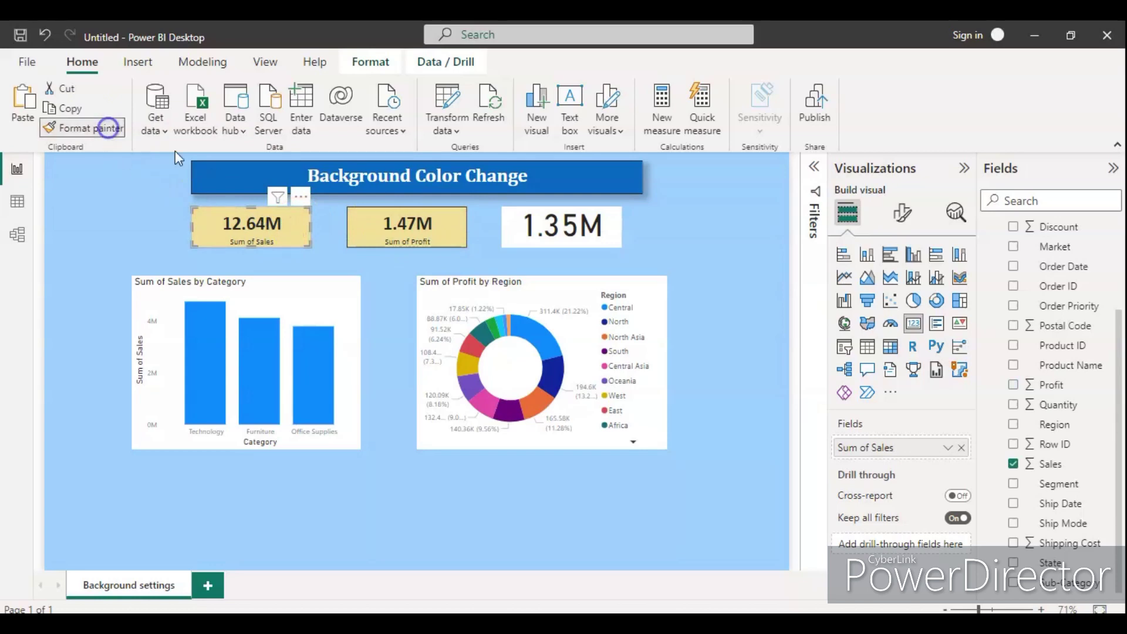
click(516, 227)
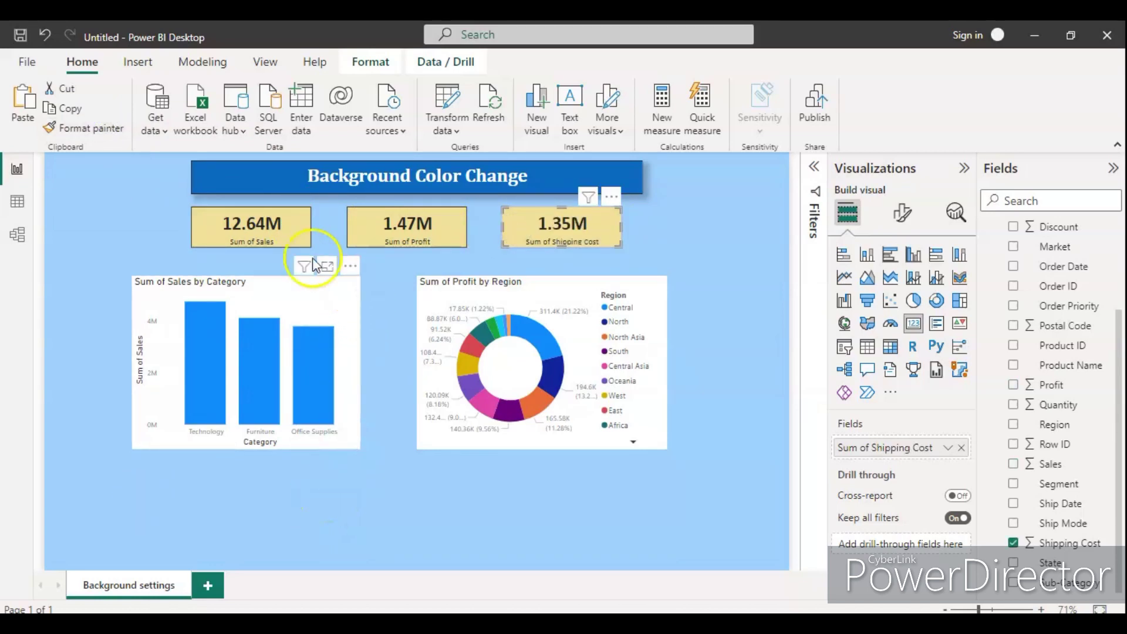
Resize the 12.64M card to match the other two cards' height.
click(279, 239)
drag(248, 246, 251, 240)
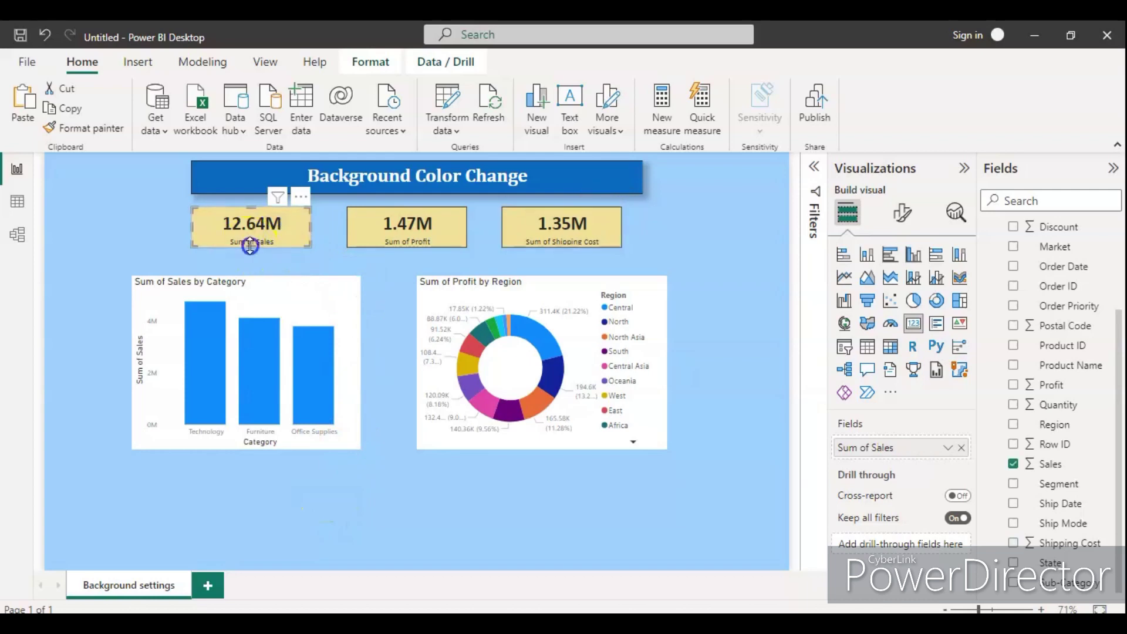
click(400, 242)
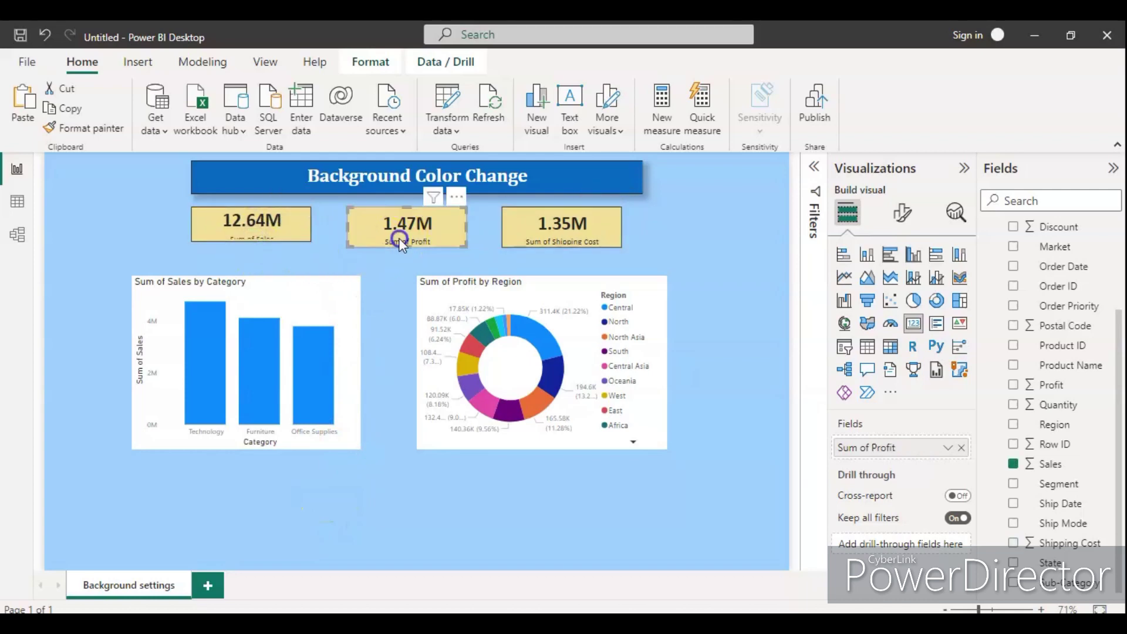
click(252, 236)
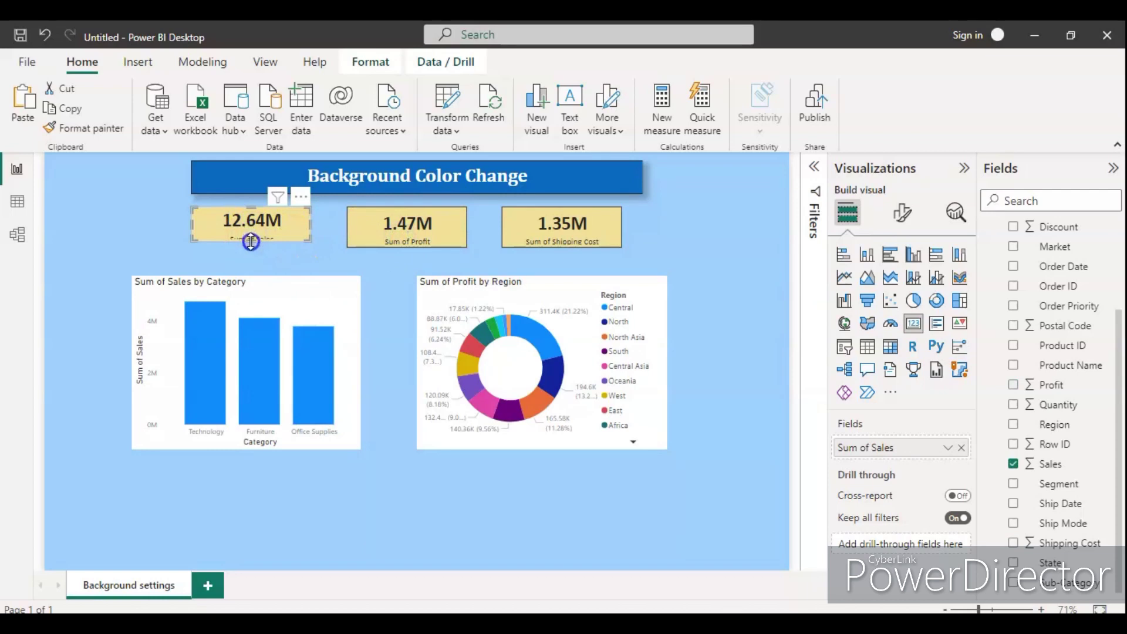
drag(251, 241, 251, 245)
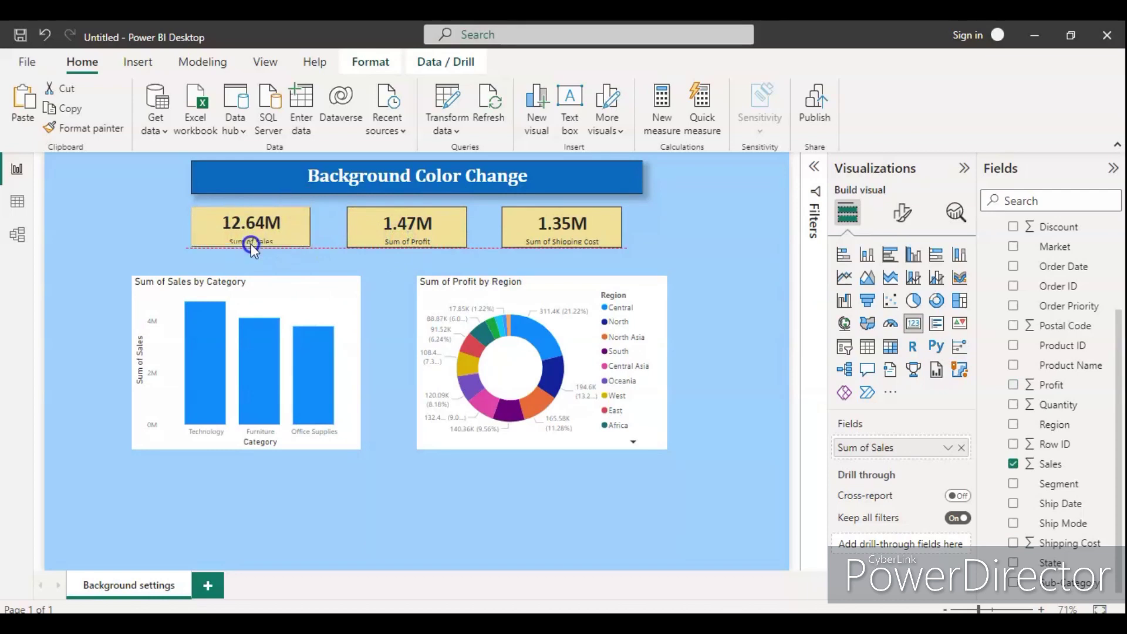
click(287, 255)
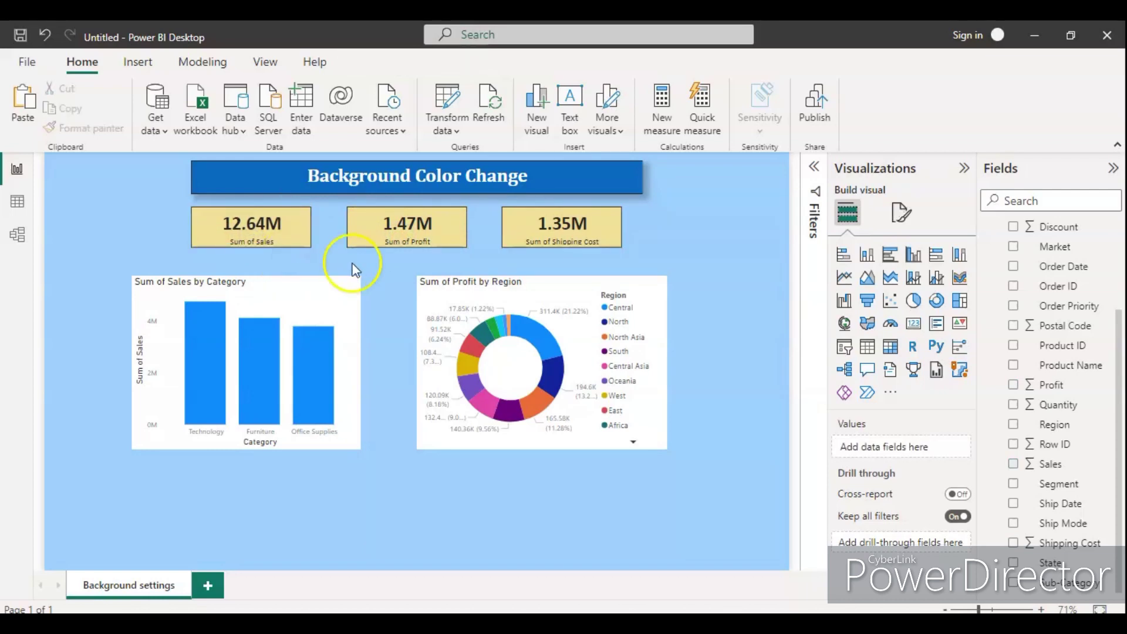